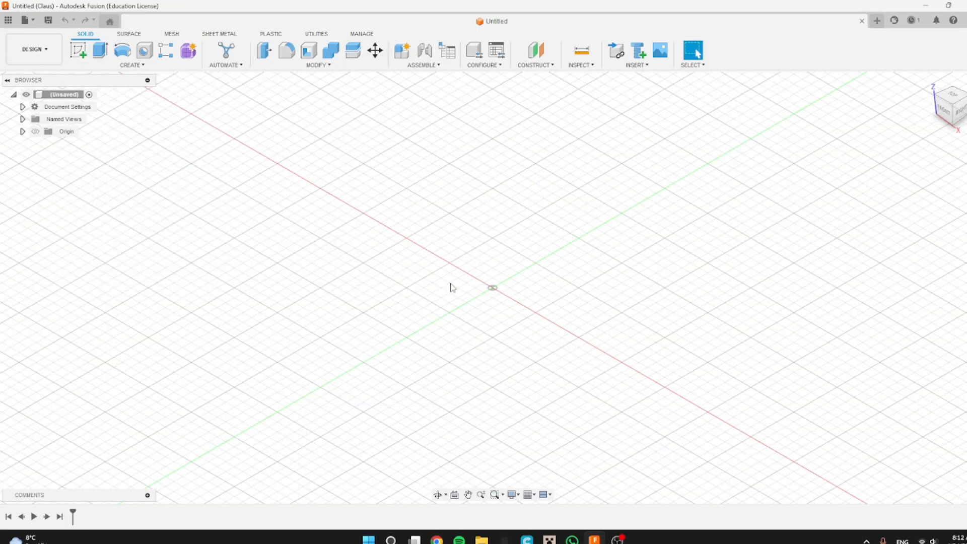
shift+middle_drag(468, 253, 513, 291)
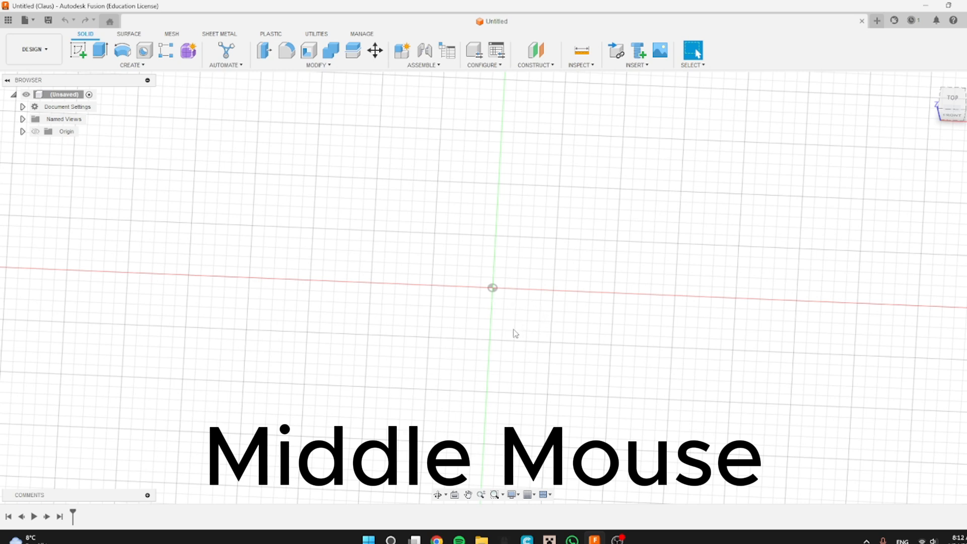
middle_drag(537, 365, 518, 324)
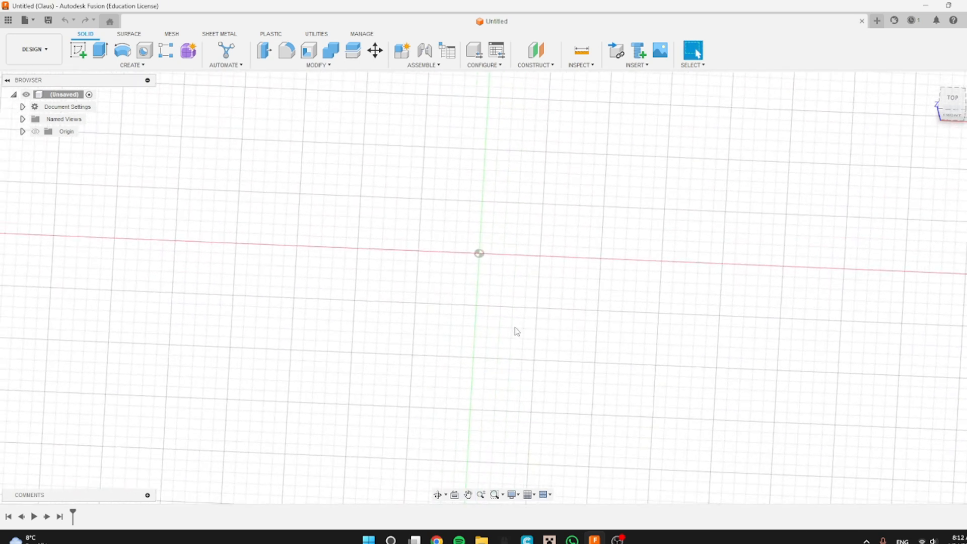
shift+middle_drag(530, 365, 615, 348)
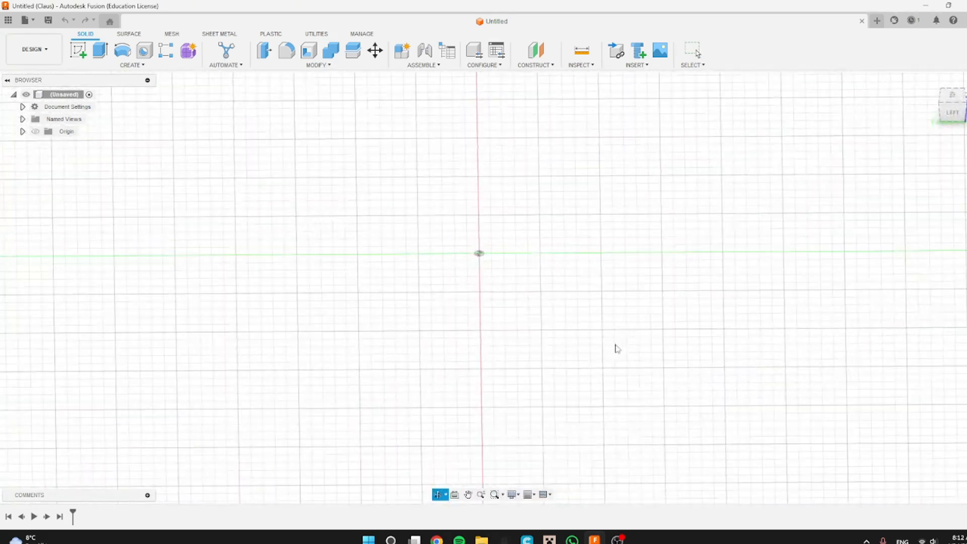
Start a new sketch on the horizontal origin plane and activate the Rectangle tool.
click(79, 50)
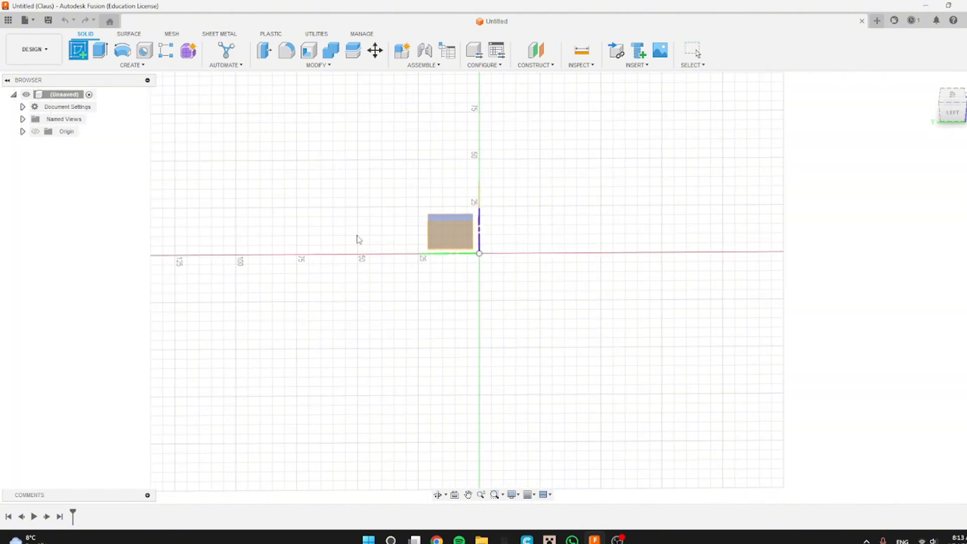
click(541, 221)
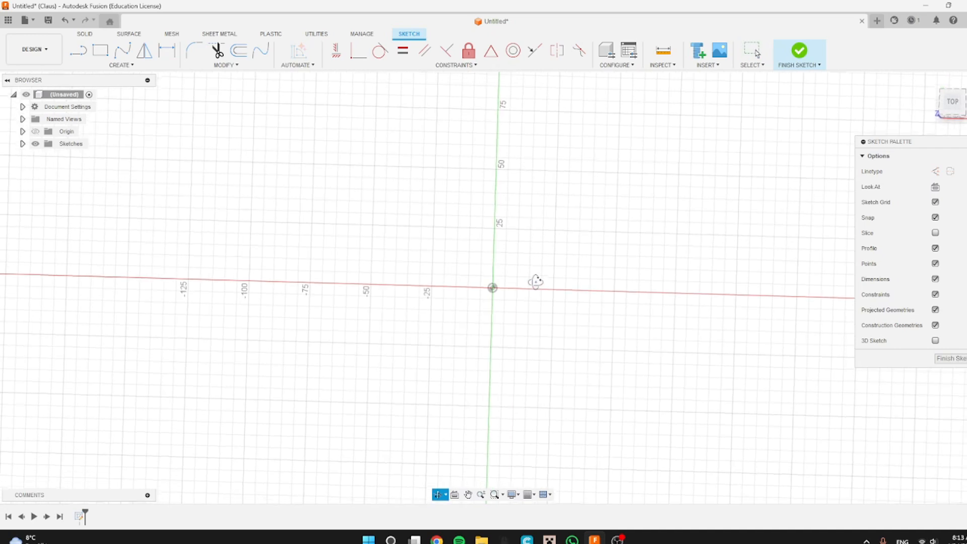
key(r)
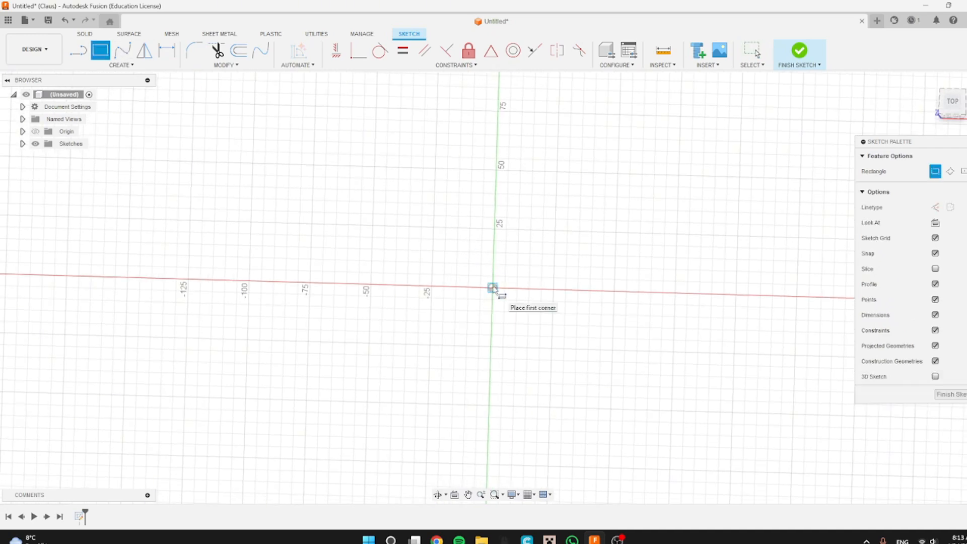
click(120, 65)
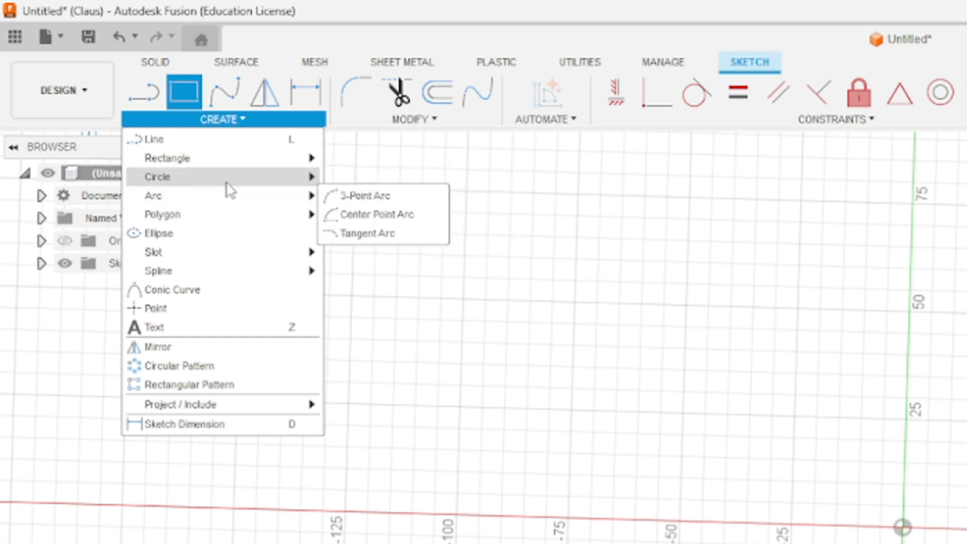
click(232, 120)
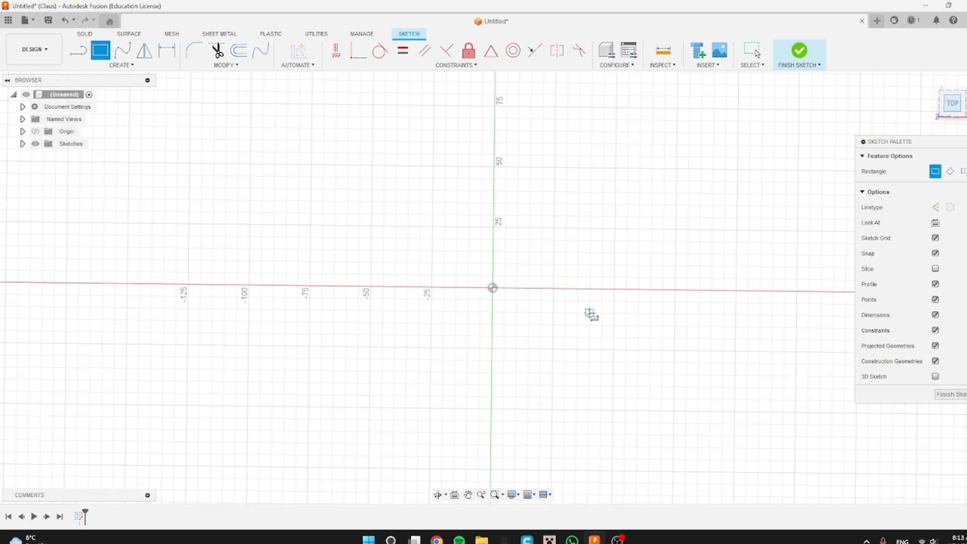
Sketch a two-point rectangle from the origin, 50 mm along the red axis and 100 mm along the green axis.
click(492, 287)
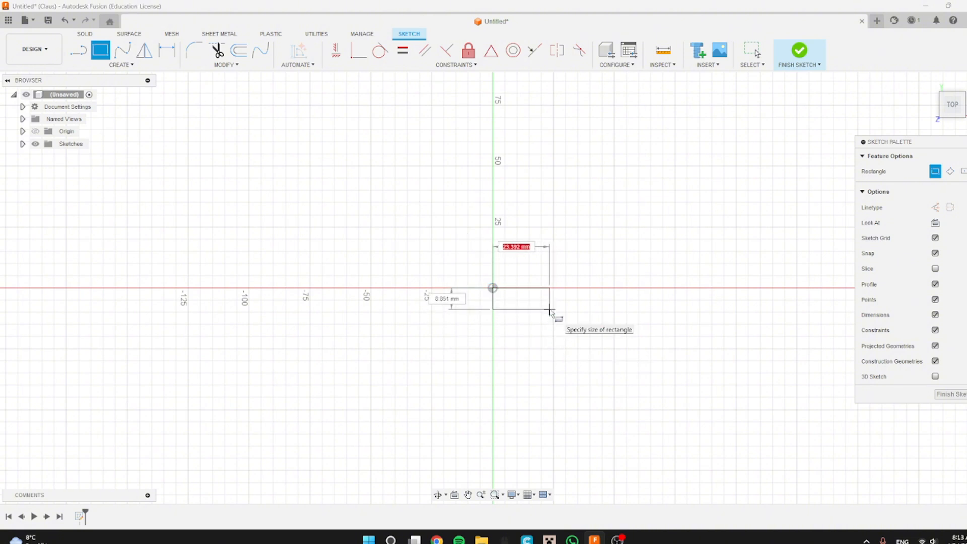
text(50)
key(Tab)
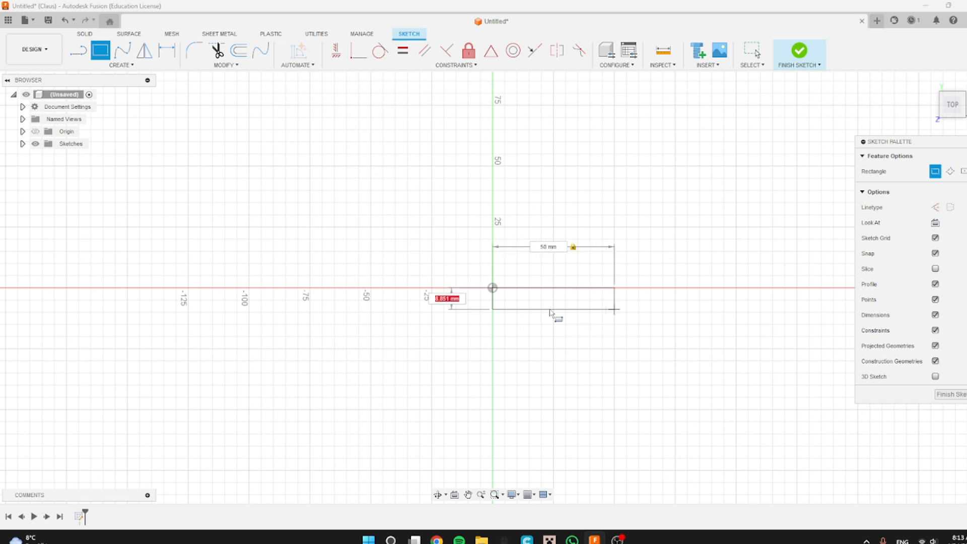
key(Tab)
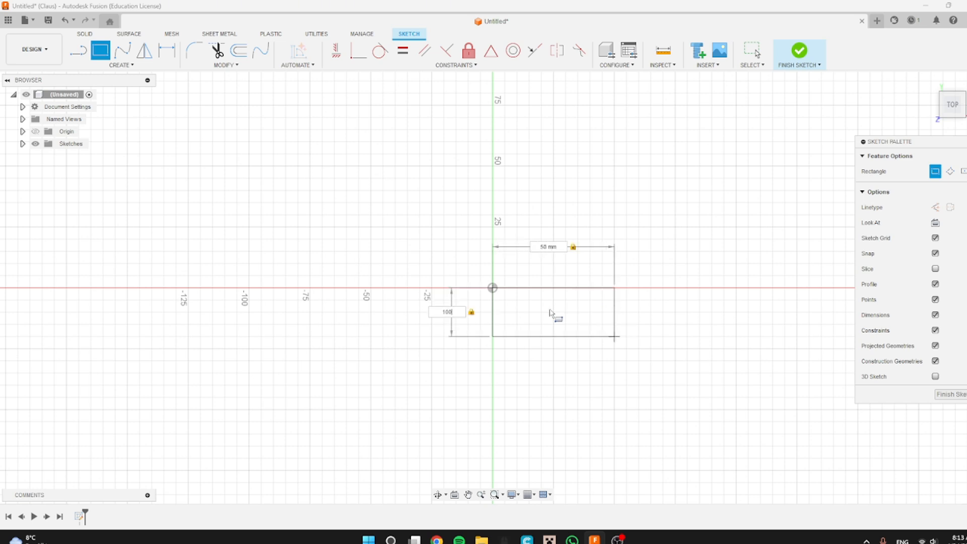
scroll(550, 312, down, 3)
key(Tab)
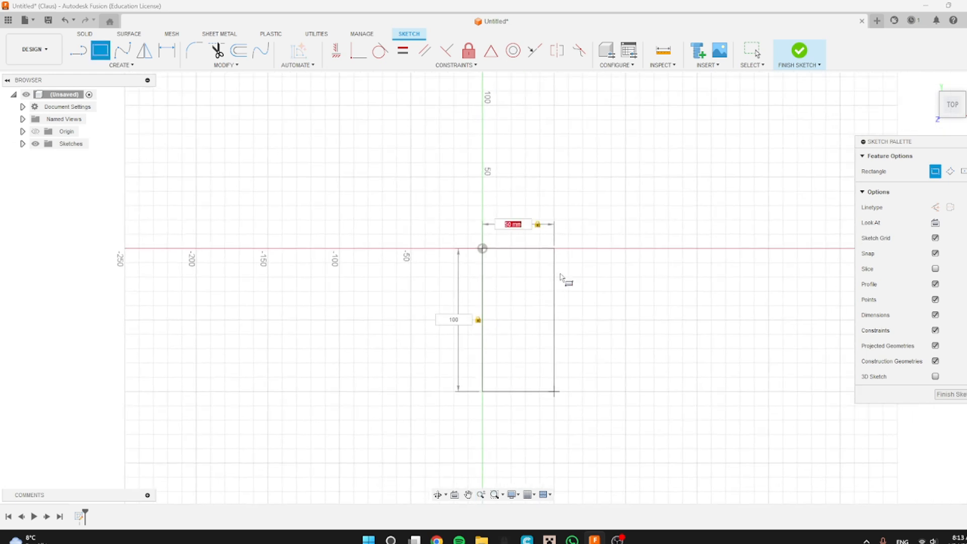
key(Return)
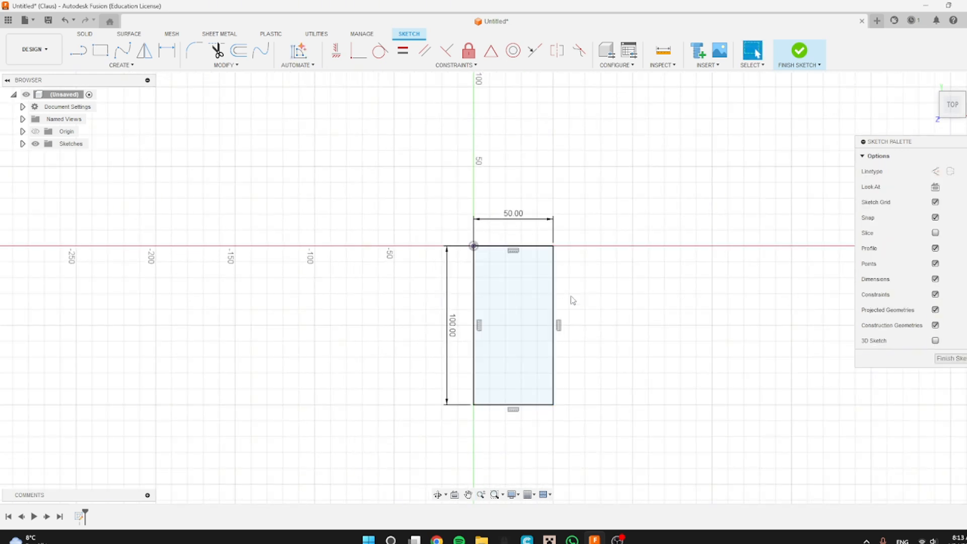
Draw lines forming a triangle on the rectangle's 100 mm side at the origin, with its apex about 50 mm out and a centre line to the side's midpoint.
mouse_move(573, 301)
shift+middle_down()
mouse_move(602, 339)
mouse_move(627, 324)
mouse_move(585, 224)
shift+middle_up()
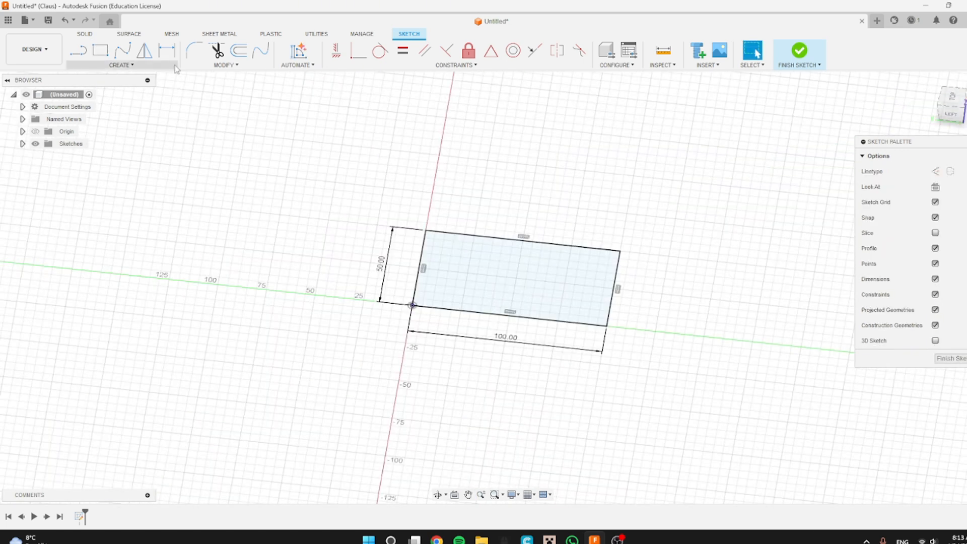
click(78, 50)
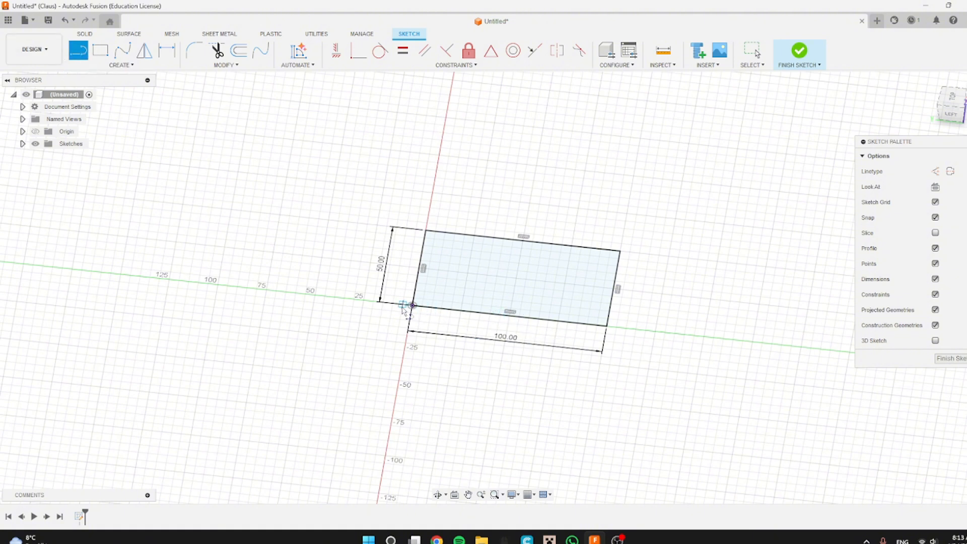
click(507, 315)
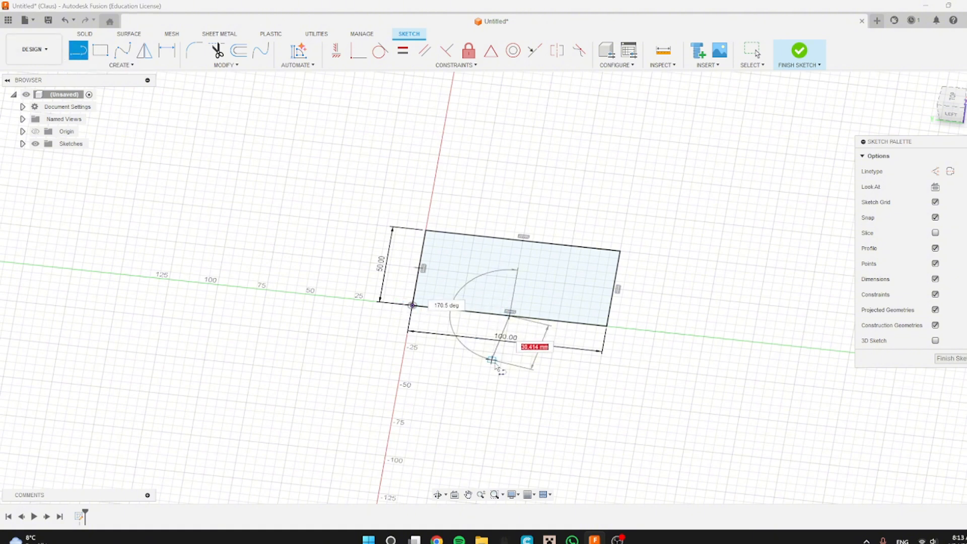
click(496, 390)
click(607, 327)
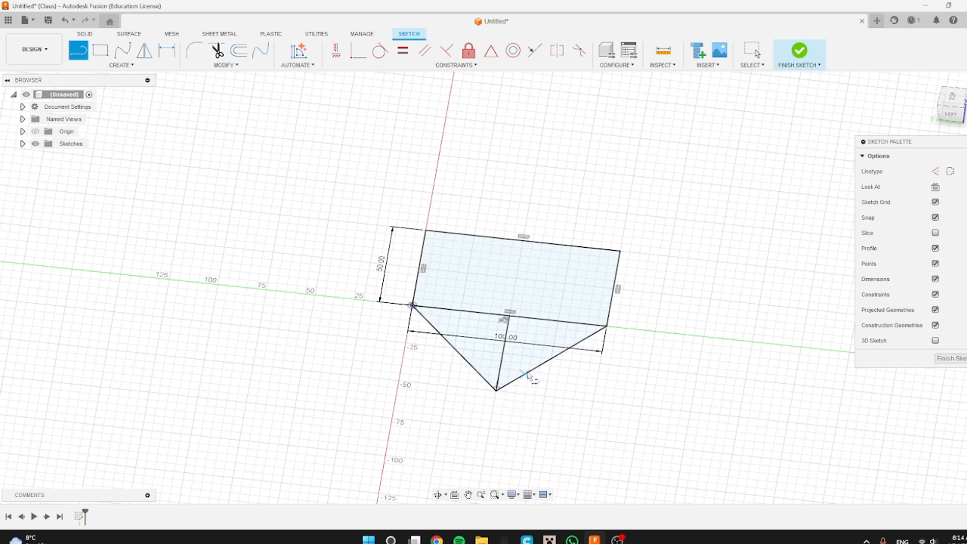
Add a 20 mm center diameter circle at the middle of the rectangle and finish the sketch.
mouse_move(678, 320)
shift+middle_down()
mouse_move(319, 356)
mouse_move(315, 332)
shift+middle_up()
click(121, 65)
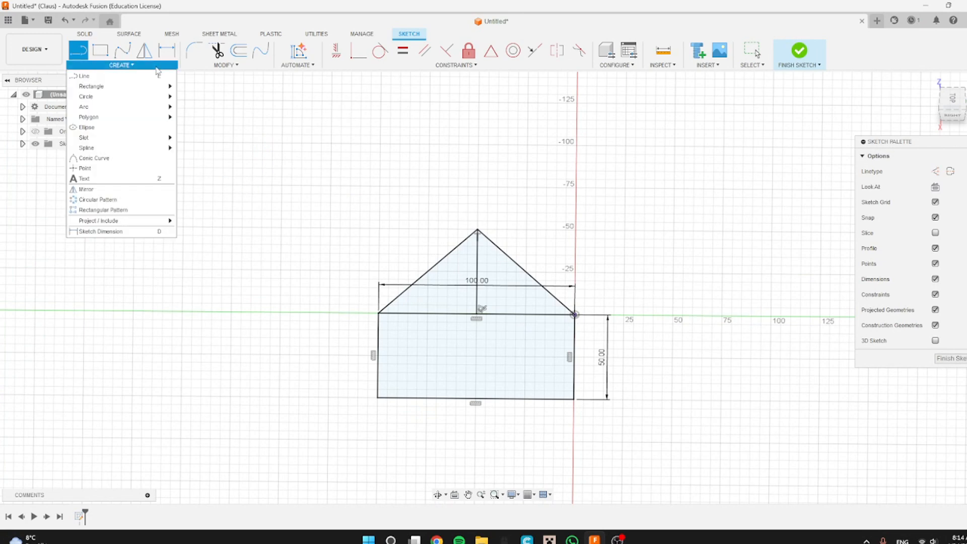
mouse_move(126, 96)
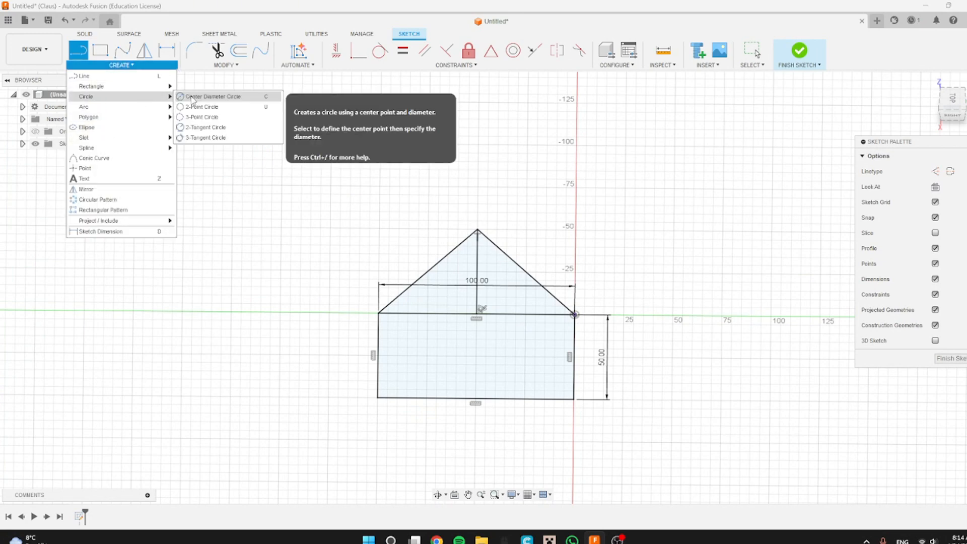
click(206, 97)
click(476, 357)
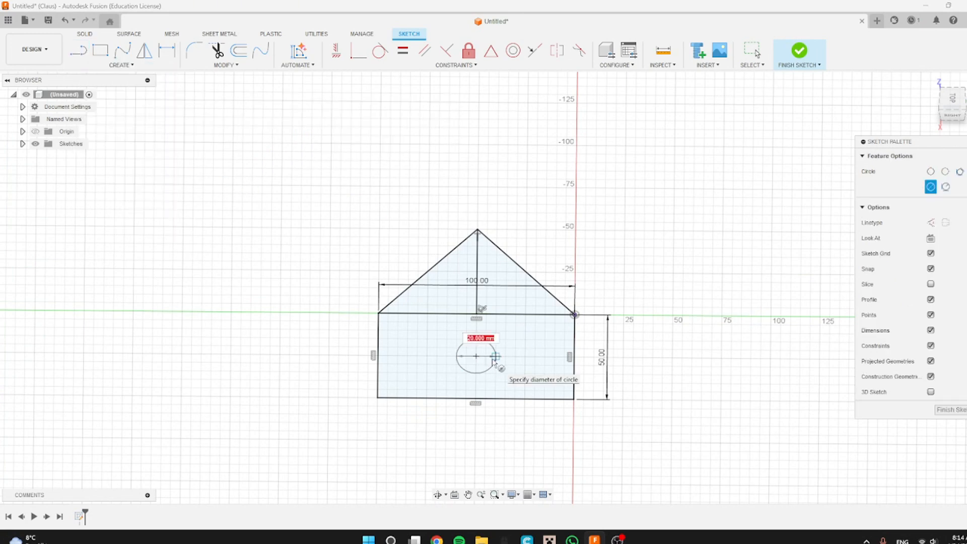
click(496, 356)
click(951, 410)
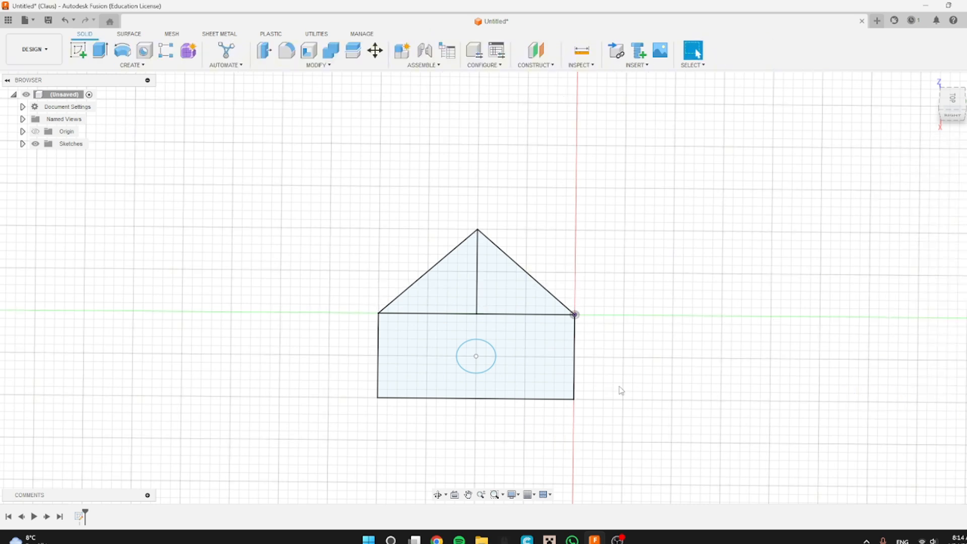
Extrude the rectangle profile around the circle 40 mm upward as a new body.
mouse_move(642, 372)
shift+middle_down()
mouse_move(685, 347)
mouse_move(473, 293)
shift+middle_up()
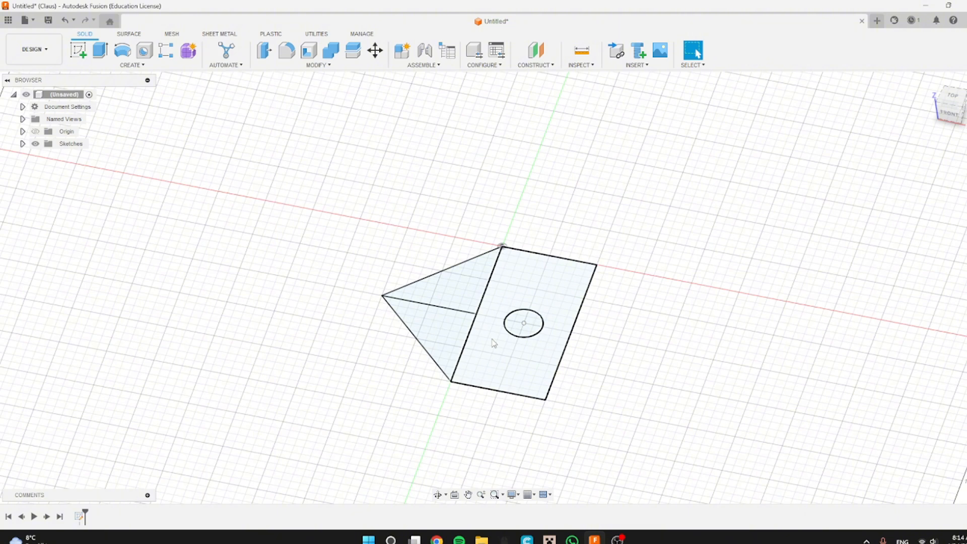
click(559, 285)
key(e)
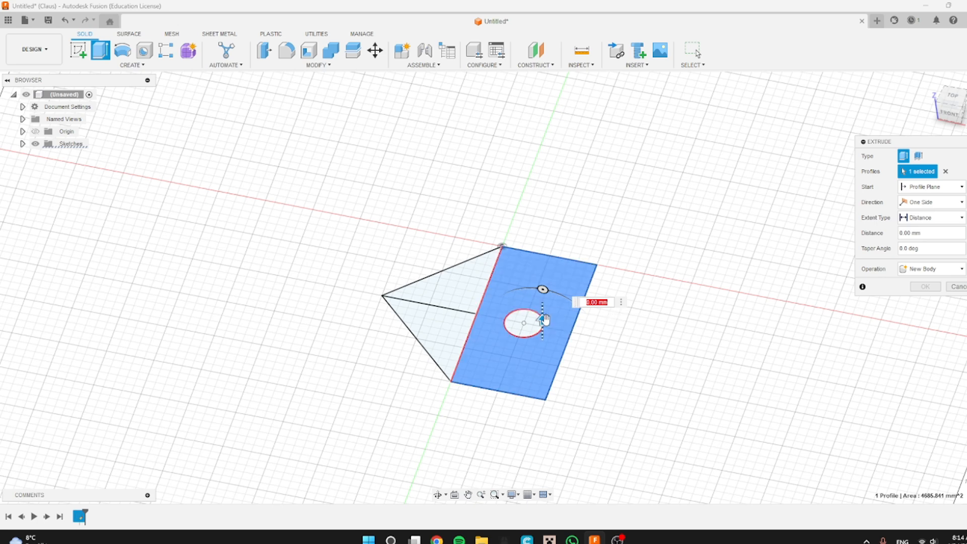
drag(543, 319, 532, 211)
shift+middle_drag(605, 319, 663, 302)
drag(493, 150, 491, 218)
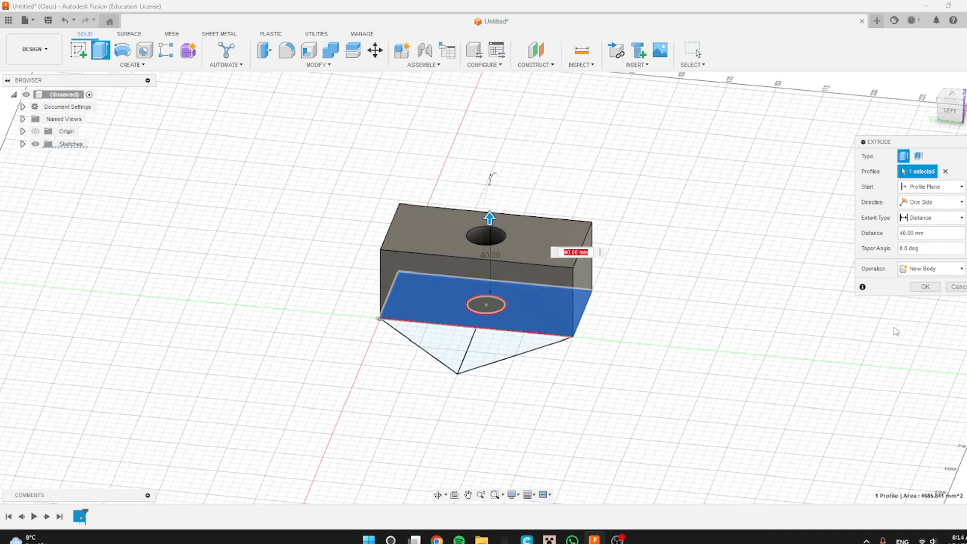
click(925, 286)
Make Sketch1 visible again so its remaining profiles can be selected.
shift+middle_drag(629, 336, 491, 279)
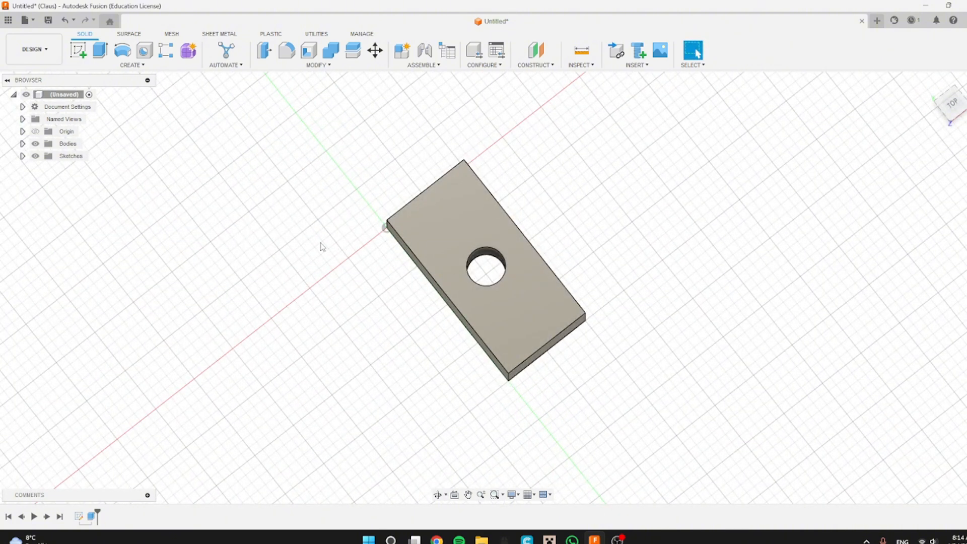
click(22, 156)
click(76, 168)
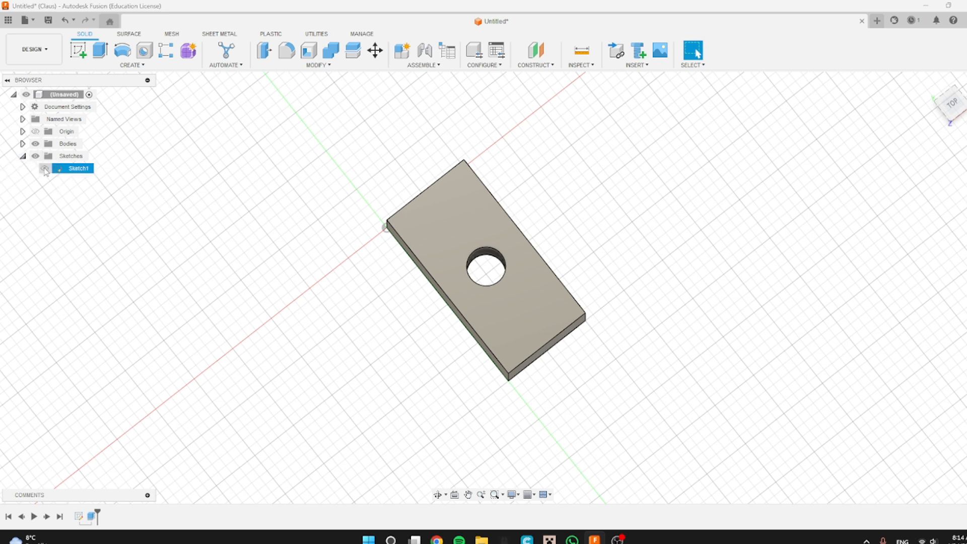
click(45, 168)
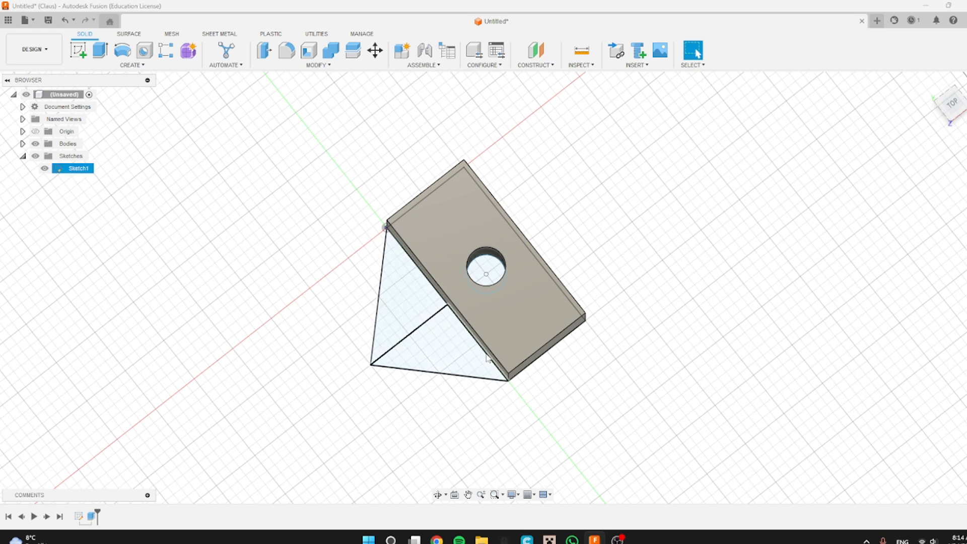
Extrude the circle profile 35 mm upward inside the block's hole, joined to the body.
shift+middle_drag(688, 405, 613, 396)
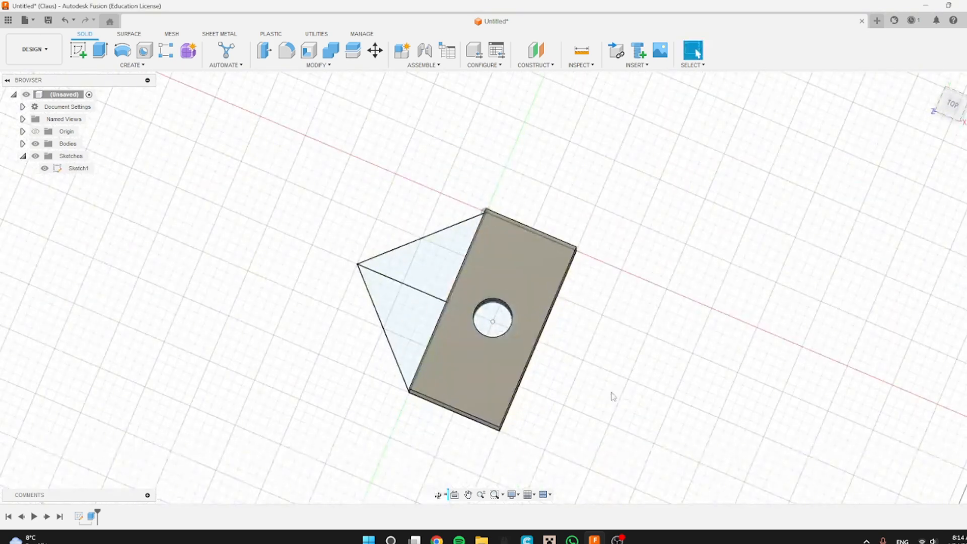
click(486, 325)
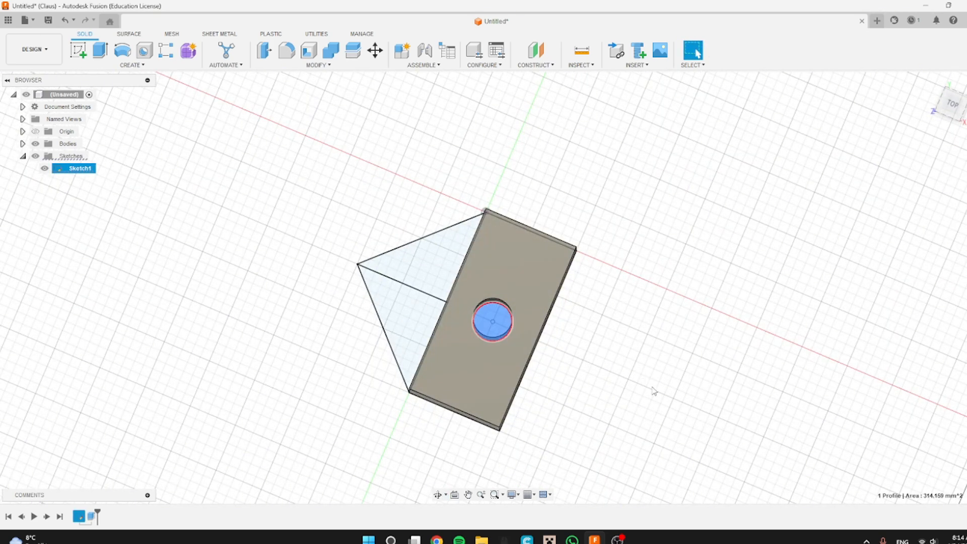
key(e)
drag(478, 360, 482, 321)
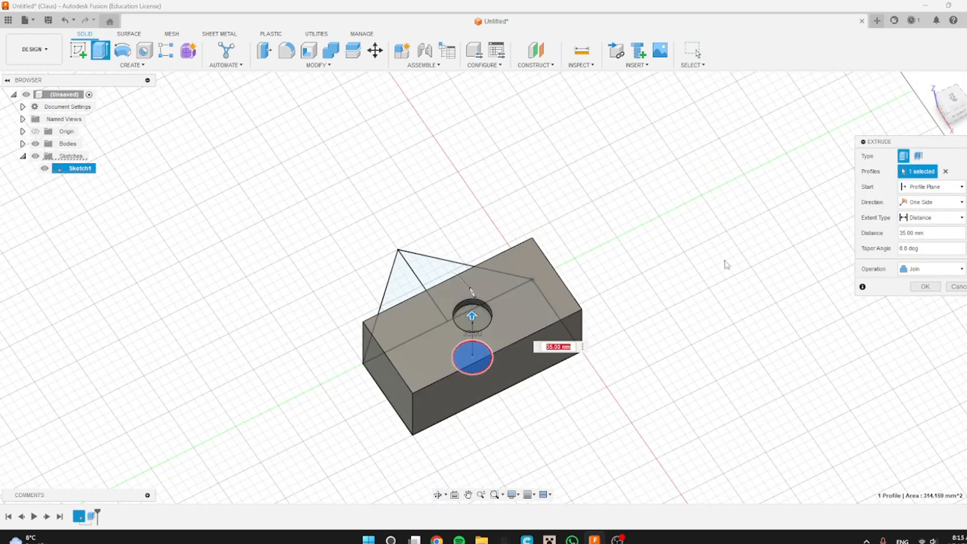
click(924, 287)
Extrude the half of the triangle farther from the origin 30 mm upward, joined to the block.
mouse_move(703, 268)
shift+middle_down()
mouse_move(795, 261)
mouse_move(461, 342)
shift+middle_up()
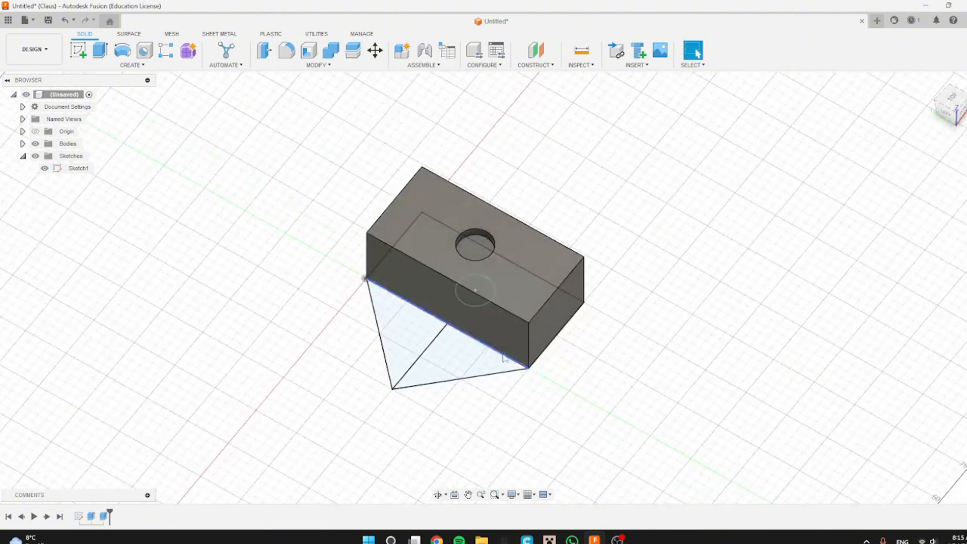
click(459, 345)
click(454, 366)
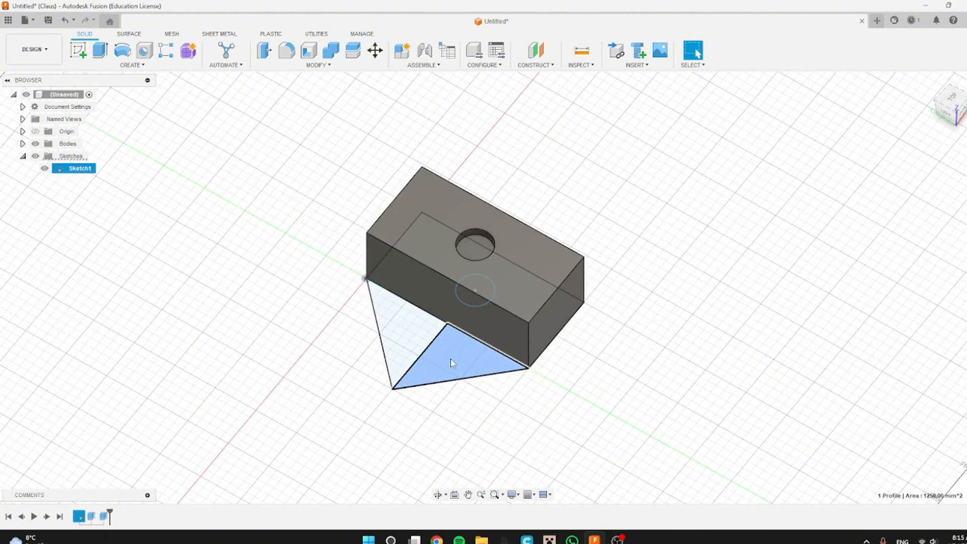
text(e)
text(30)
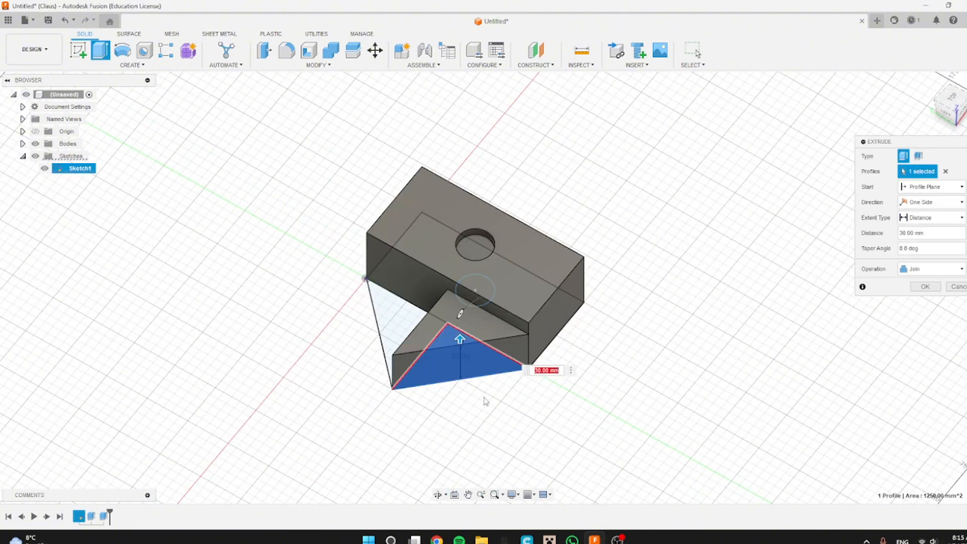
key(Return)
Extrude the remaining half of the triangle, nearest the origin, 35 mm upward, joined to the block.
shift+middle_drag(598, 403, 725, 398)
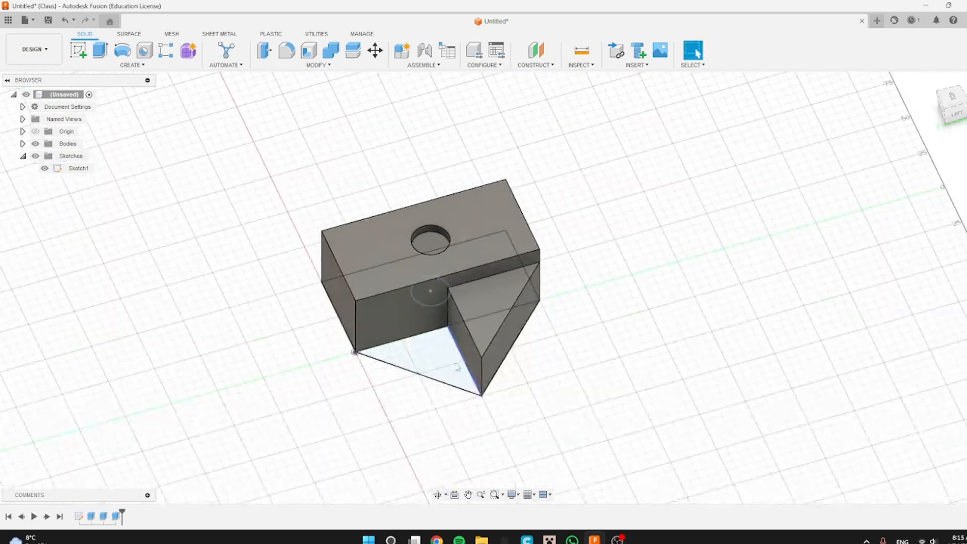
click(455, 367)
key(e)
drag(425, 371, 424, 320)
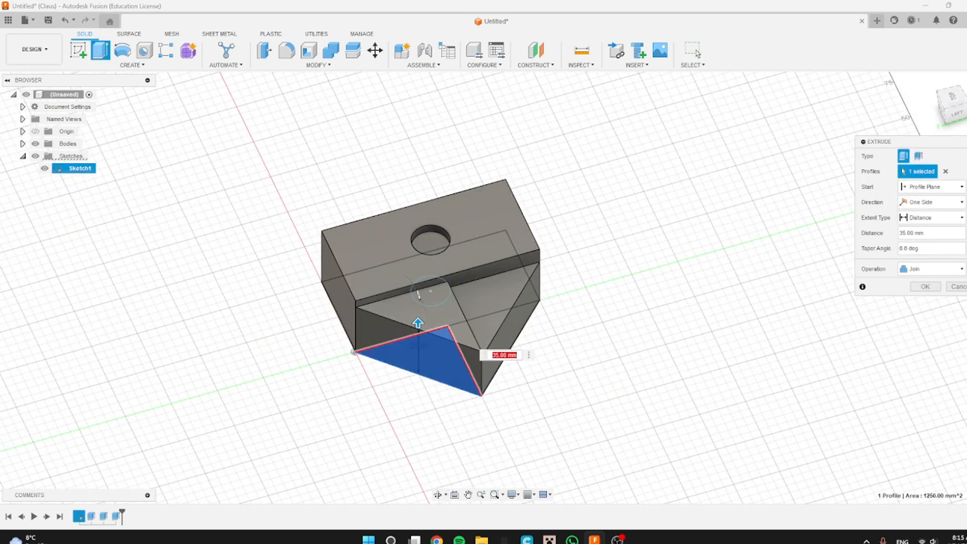
click(924, 286)
shift+middle_drag(896, 317, 798, 341)
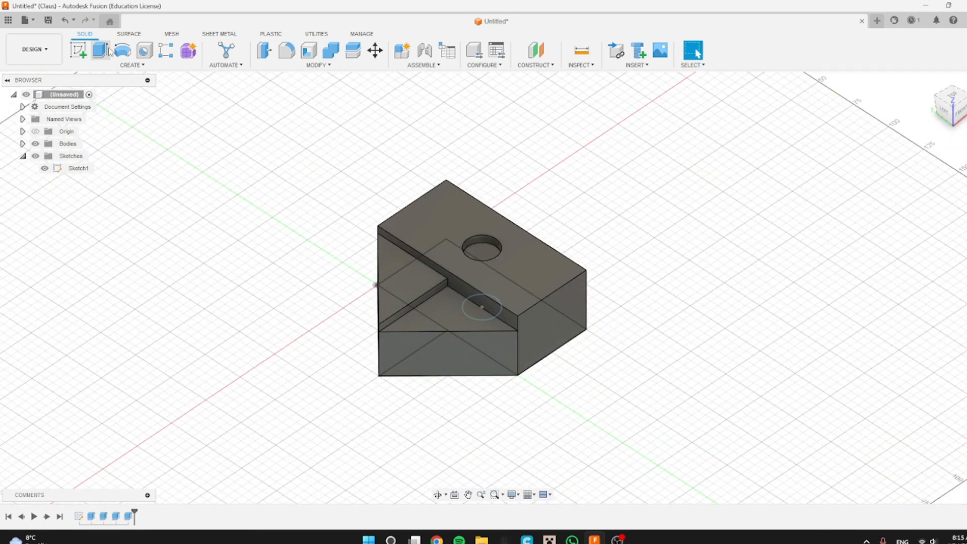
click(131, 64)
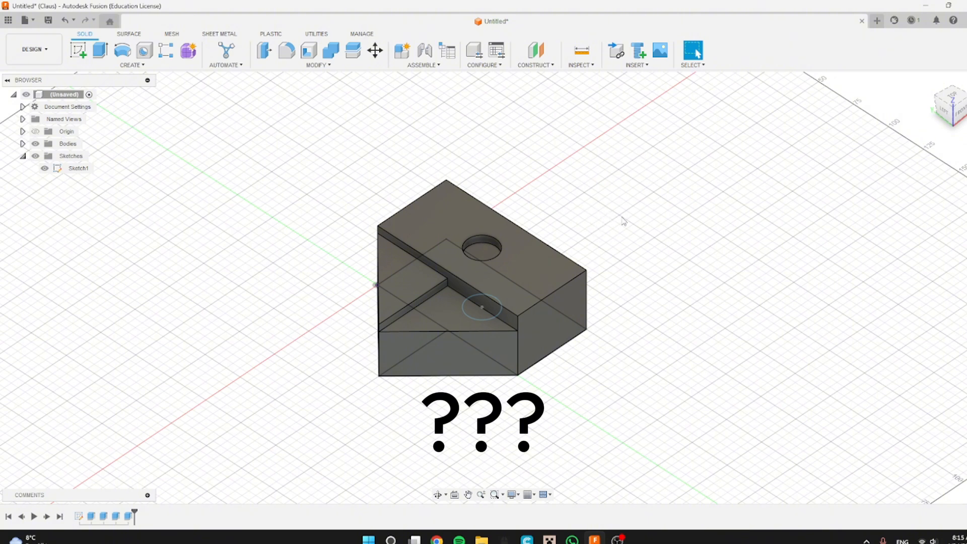
shift+middle_drag(622, 220, 578, 232)
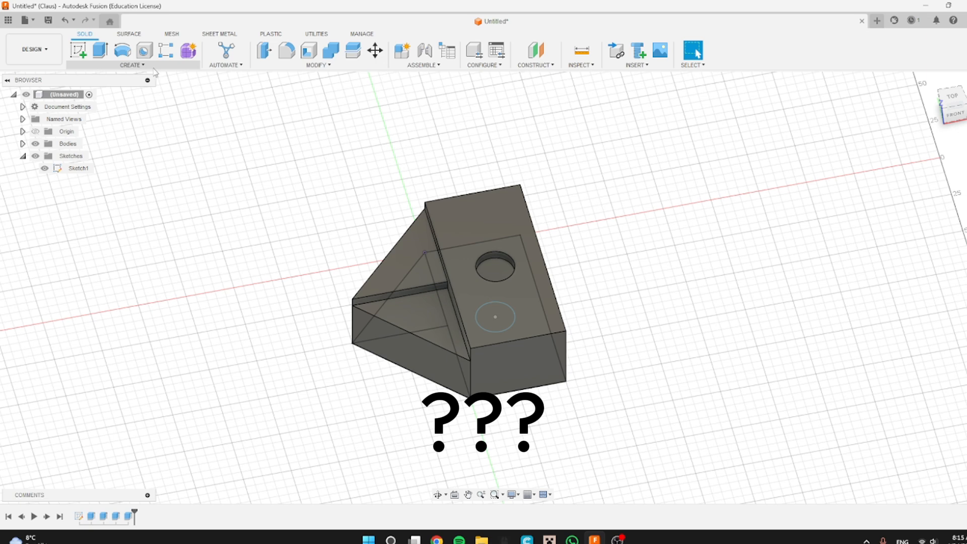
click(132, 65)
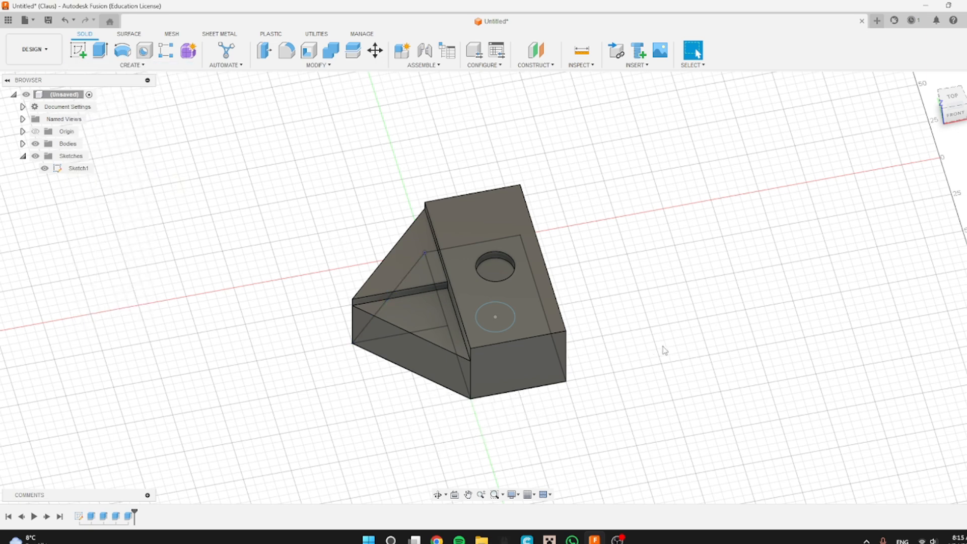
shift+middle_drag(663, 349, 646, 332)
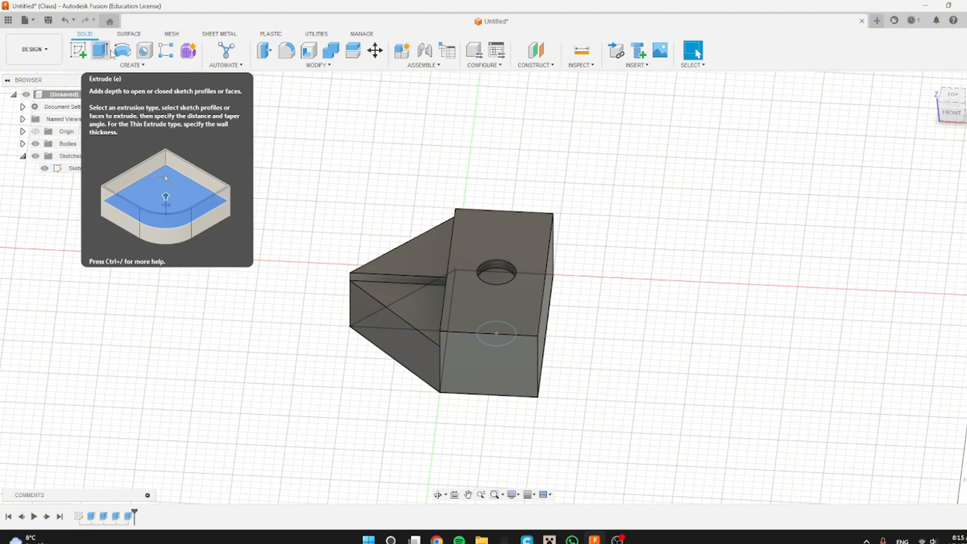
Add a simple hole 10 mm in diameter and 25 mm deep in the top face of the taller triangle half.
click(144, 50)
shift+middle_drag(630, 275, 635, 365)
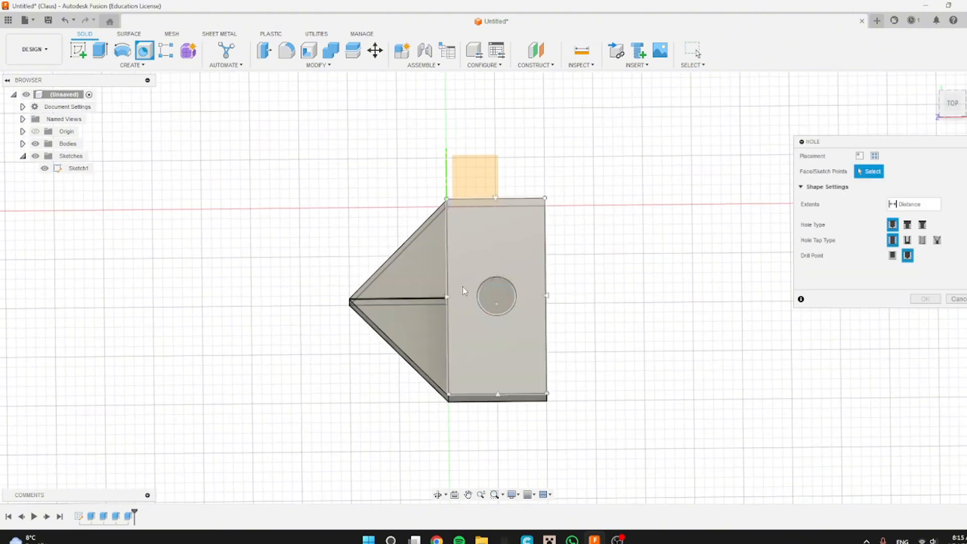
click(398, 257)
drag(398, 257, 419, 269)
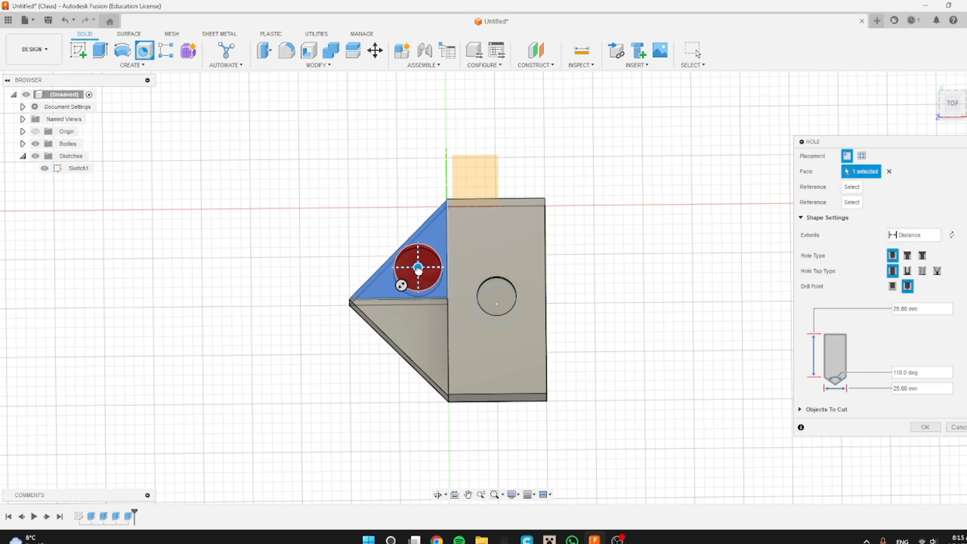
click(922, 387)
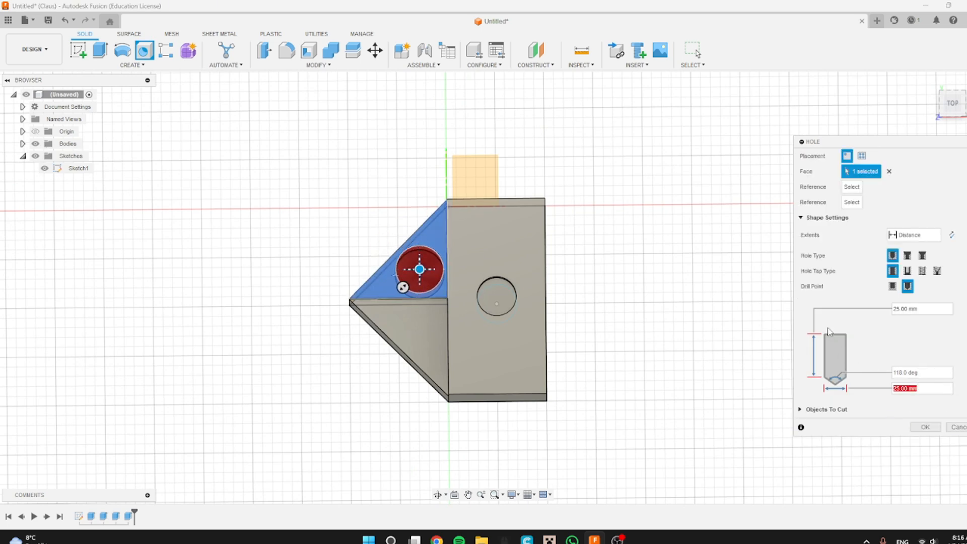
text(10)
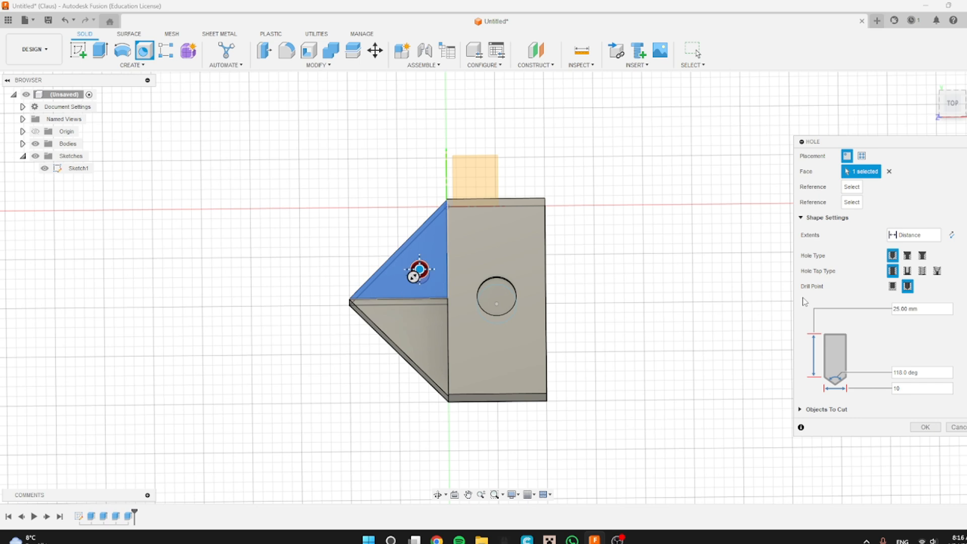
click(928, 372)
click(924, 427)
Measure the length of the vertical edge at the origin corner of the taller triangle half.
shift+middle_drag(684, 309, 416, 298)
scroll(416, 298, up, 3)
mouse_move(272, 286)
shift+middle_down()
mouse_move(213, 278)
mouse_move(264, 288)
shift+middle_up()
shift+middle_drag(311, 408, 319, 334)
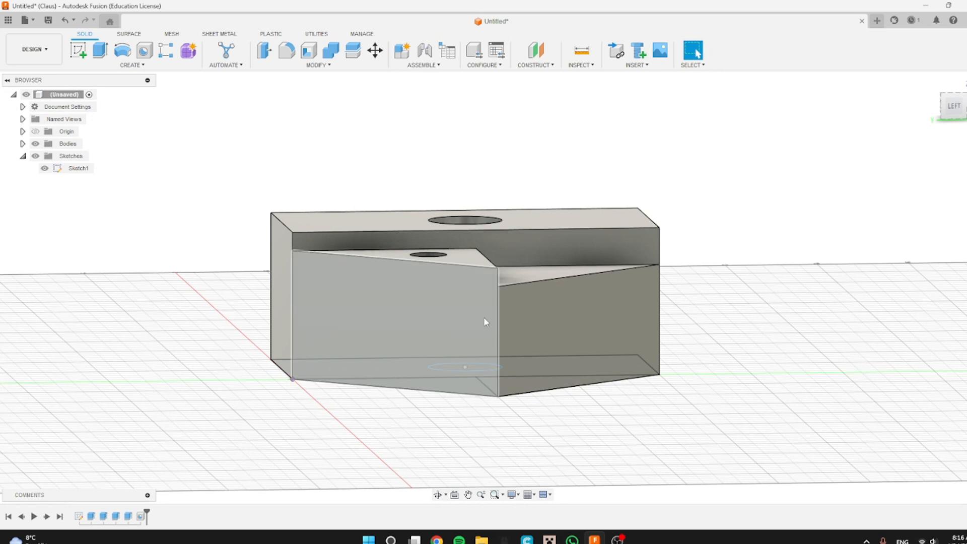
click(293, 302)
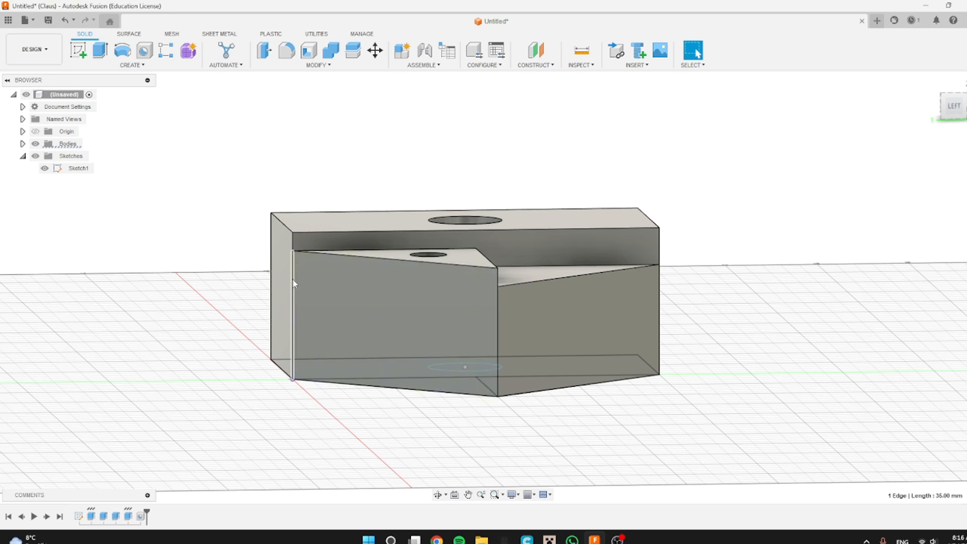
scroll(297, 305, up, 5)
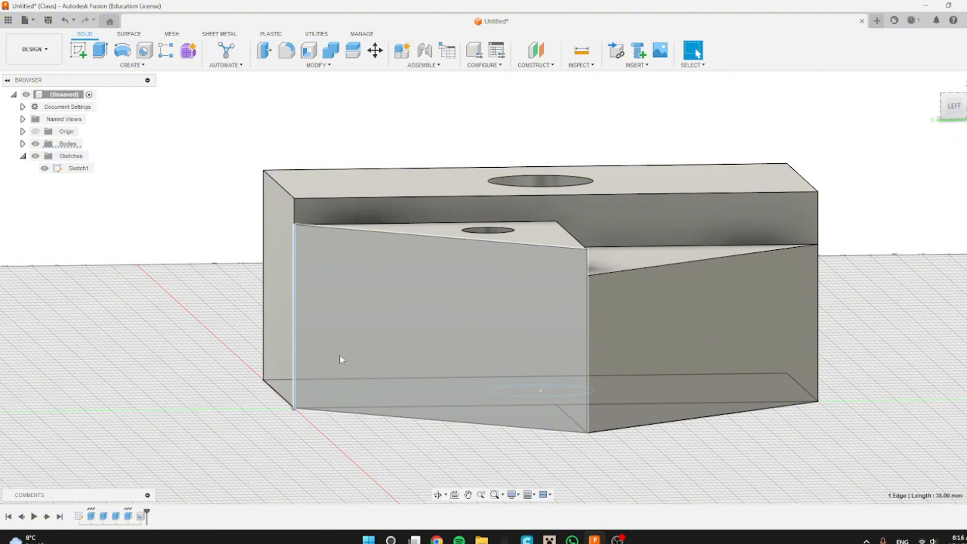
key(i)
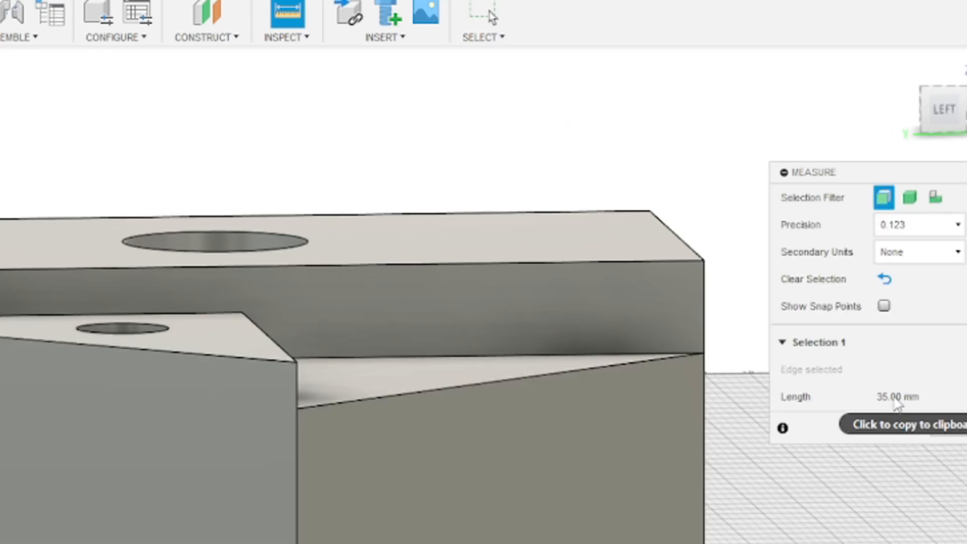
click(954, 432)
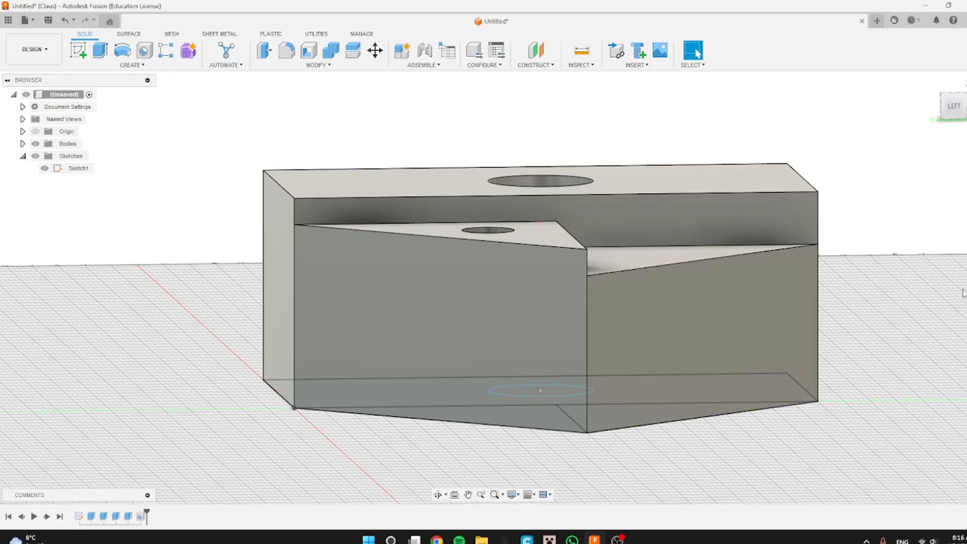
Measure the area and loop length of the slanted side face of the taller triangle half.
click(180, 527)
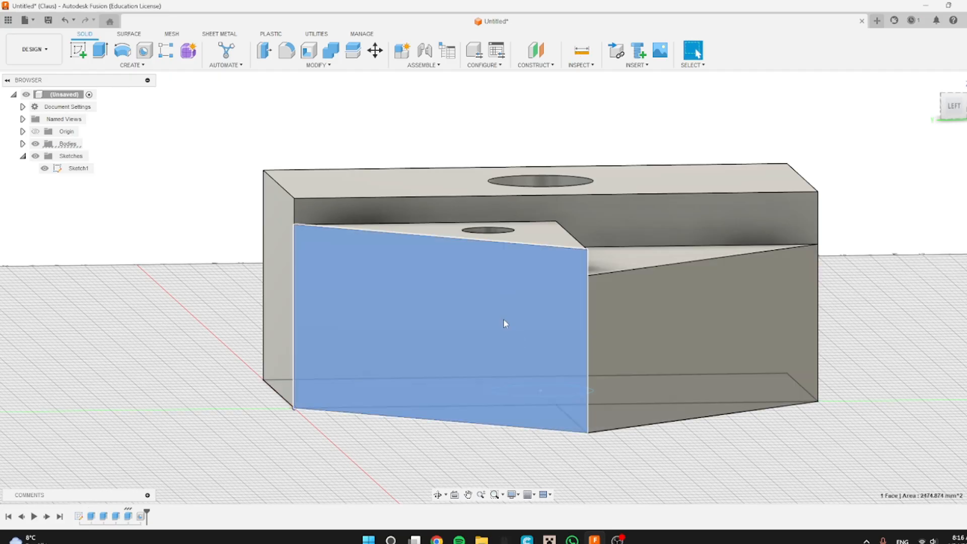
key(i)
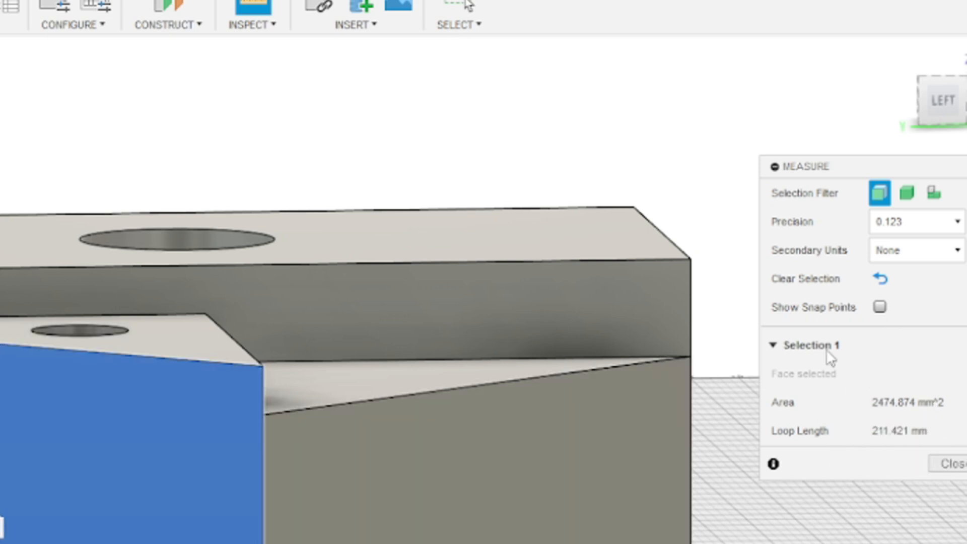
click(950, 463)
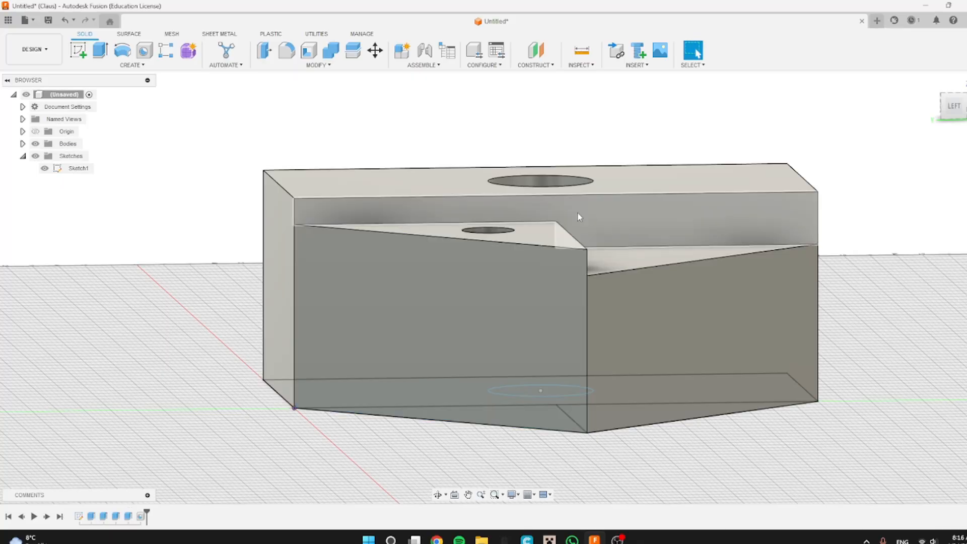
Measure the length of the upper edge of that slanted side face.
click(537, 246)
key(i)
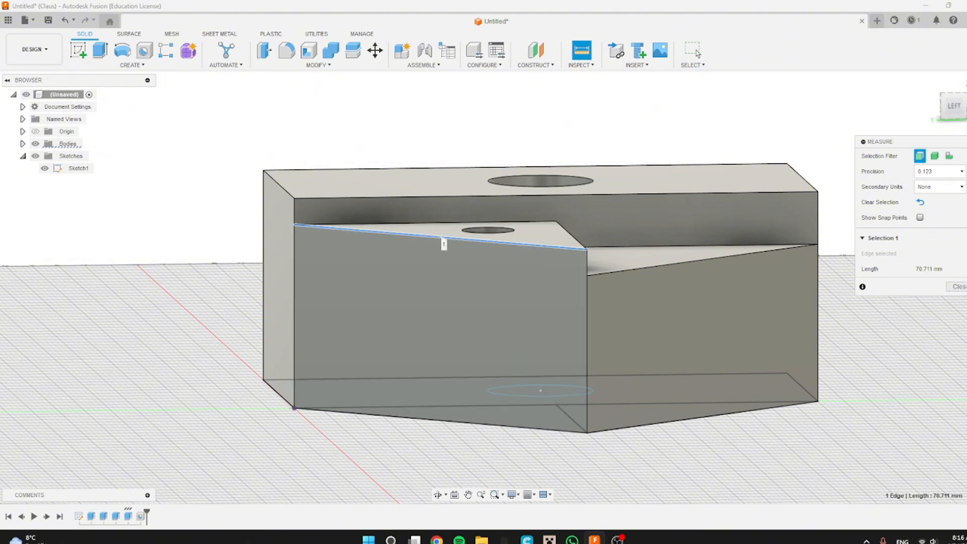
click(958, 288)
shift+middle_drag(859, 267, 877, 305)
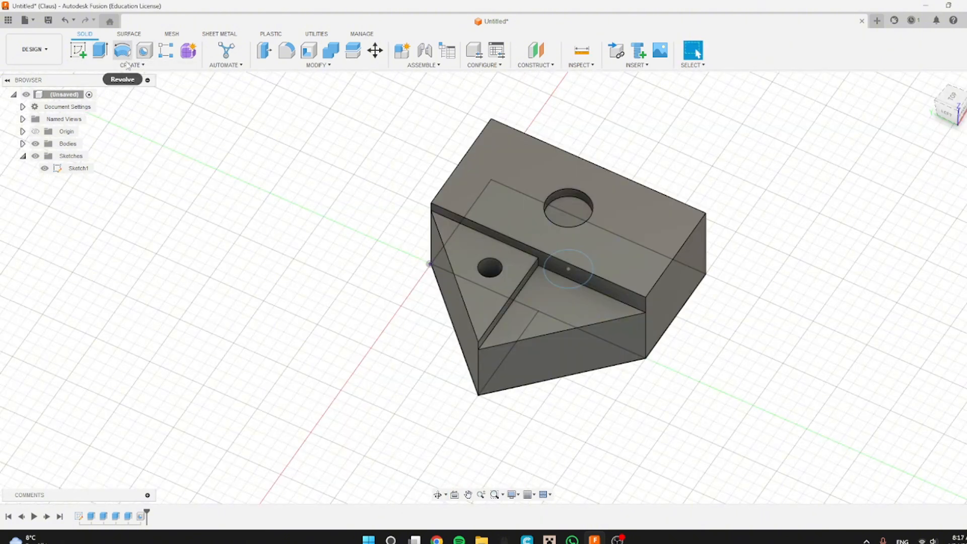
Start a new sketch on the horizontal origin plane, with free space beside the block in view.
click(131, 65)
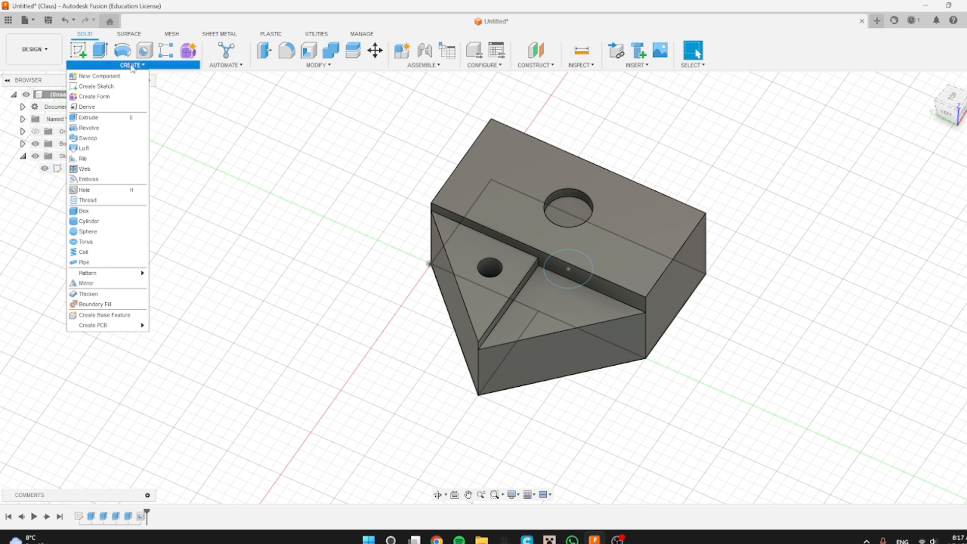
scroll(324, 284, down, 5)
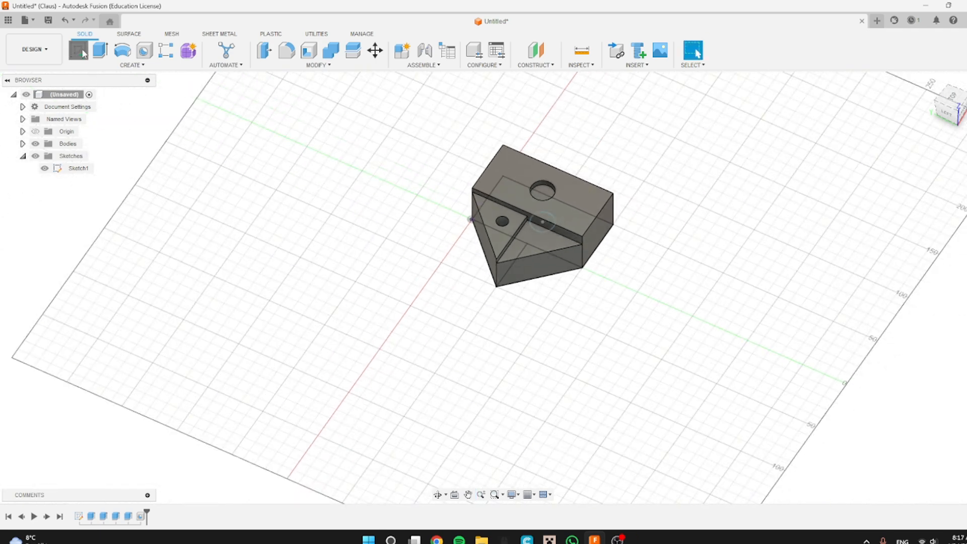
click(80, 51)
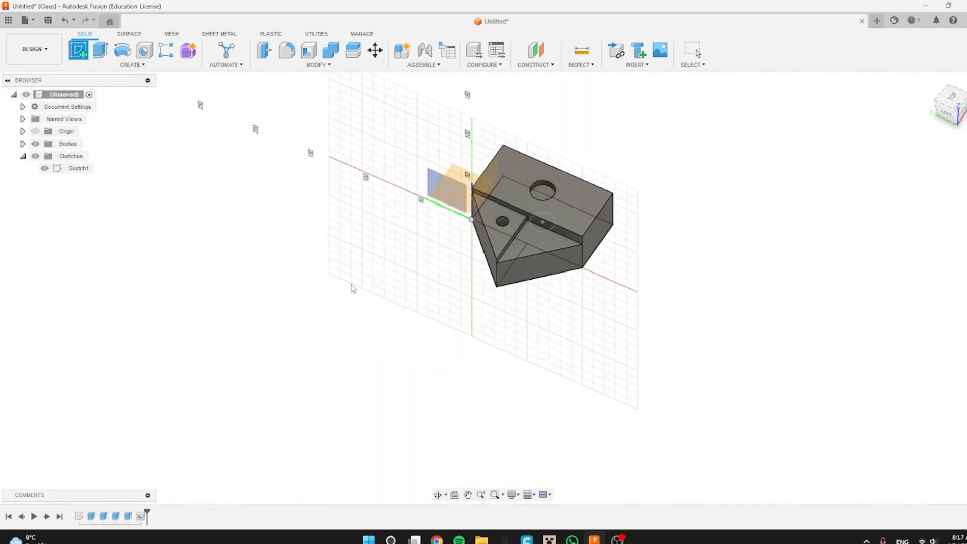
shift+middle_drag(461, 189, 597, 300)
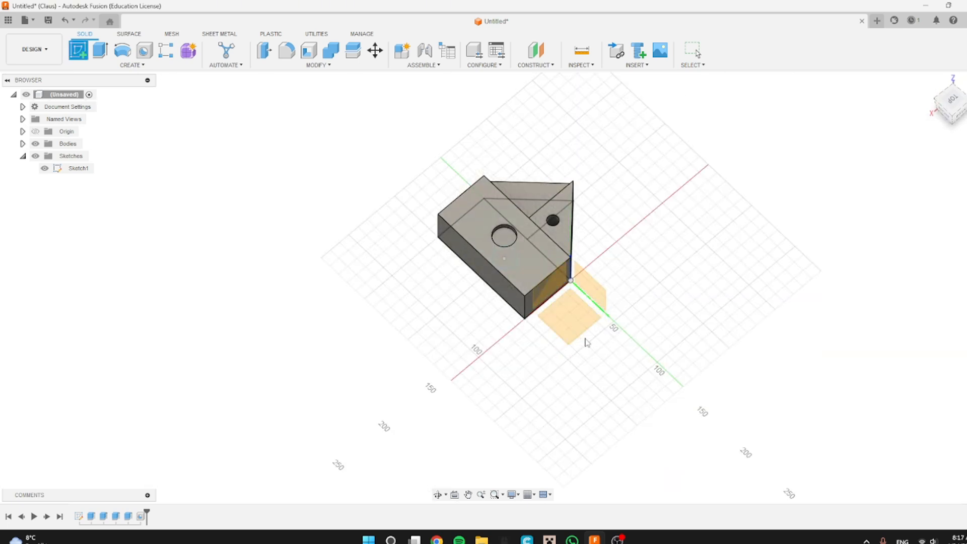
shift+middle_drag(619, 341, 521, 246)
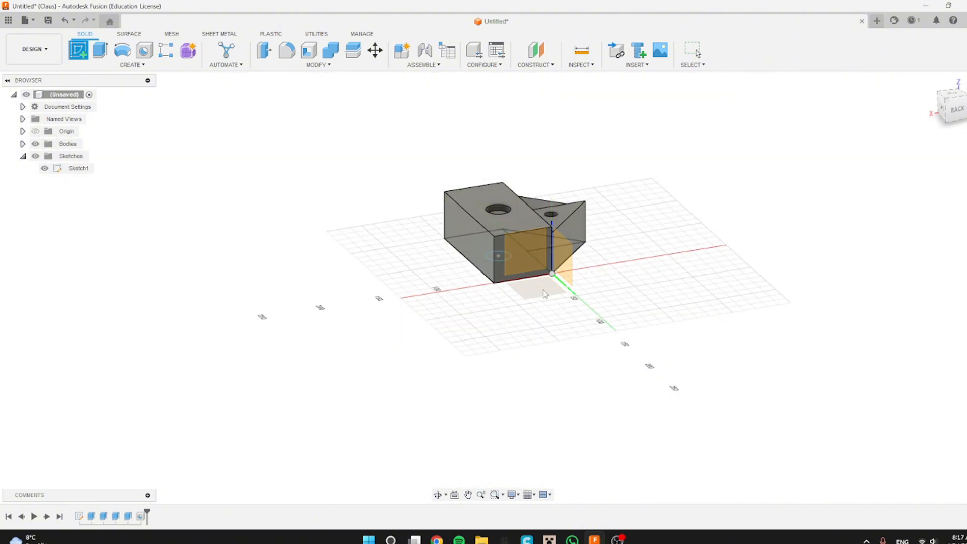
mouse_move(569, 264)
shift+middle_down()
mouse_move(598, 277)
mouse_move(565, 371)
mouse_move(615, 353)
shift+middle_up()
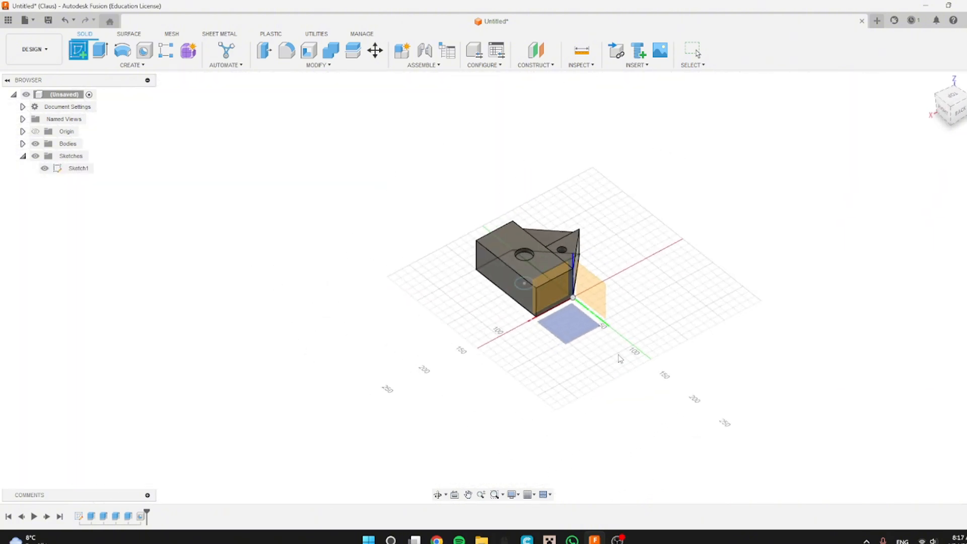
click(571, 330)
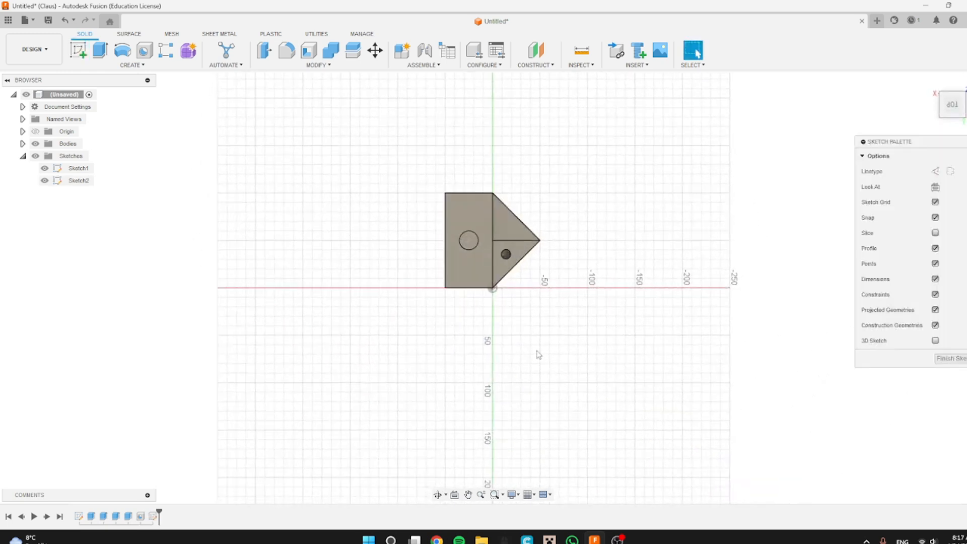
scroll(542, 340, up, 2)
middle_drag(543, 339, 571, 270)
scroll(556, 257, up, 1)
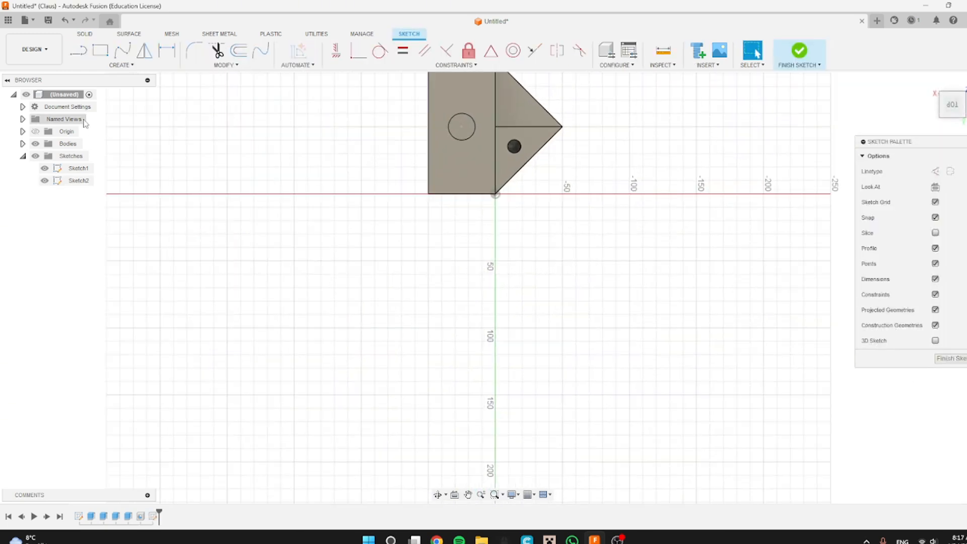
Draw a circle about 52 mm in diameter beside the block and a rectangle about 16 mm wide overlapping the circle's edge.
key(c)
click(449, 302)
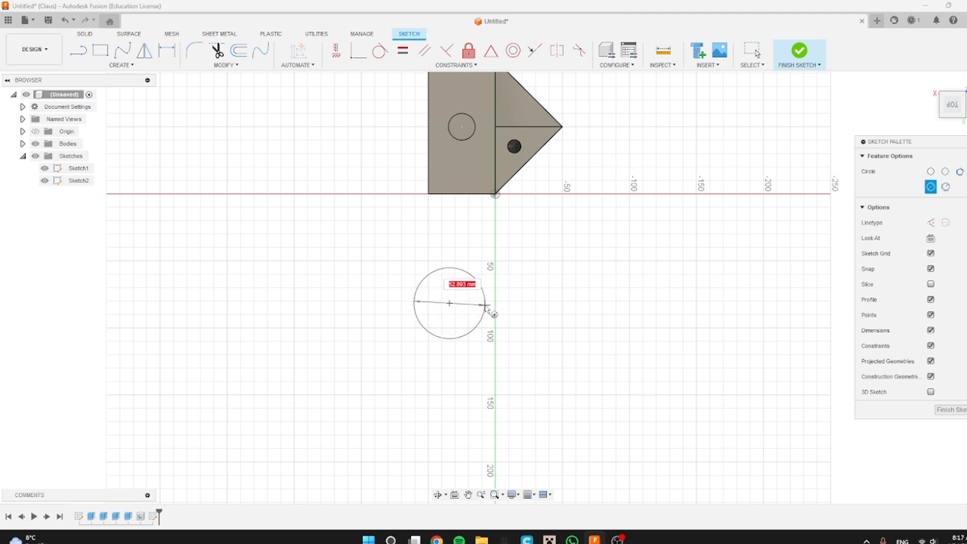
click(484, 305)
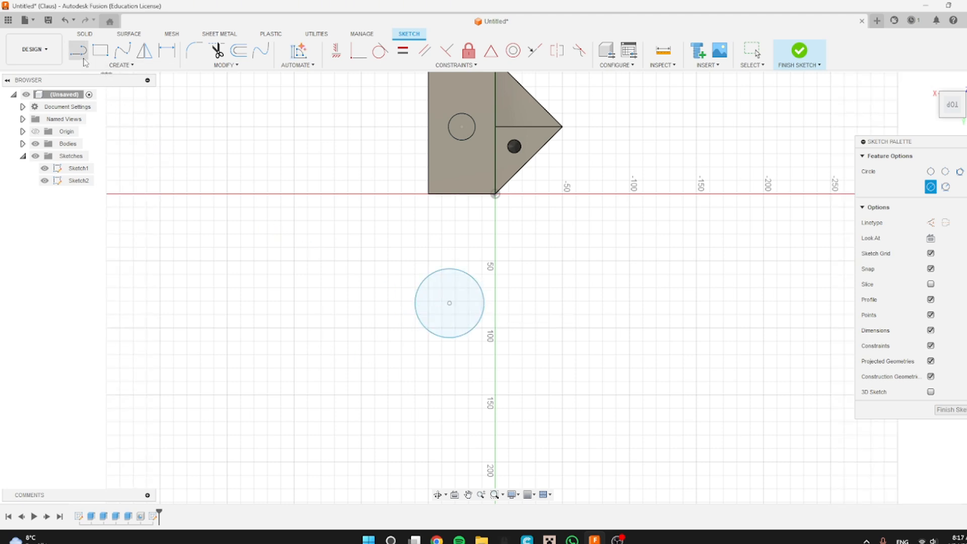
key(r)
click(416, 293)
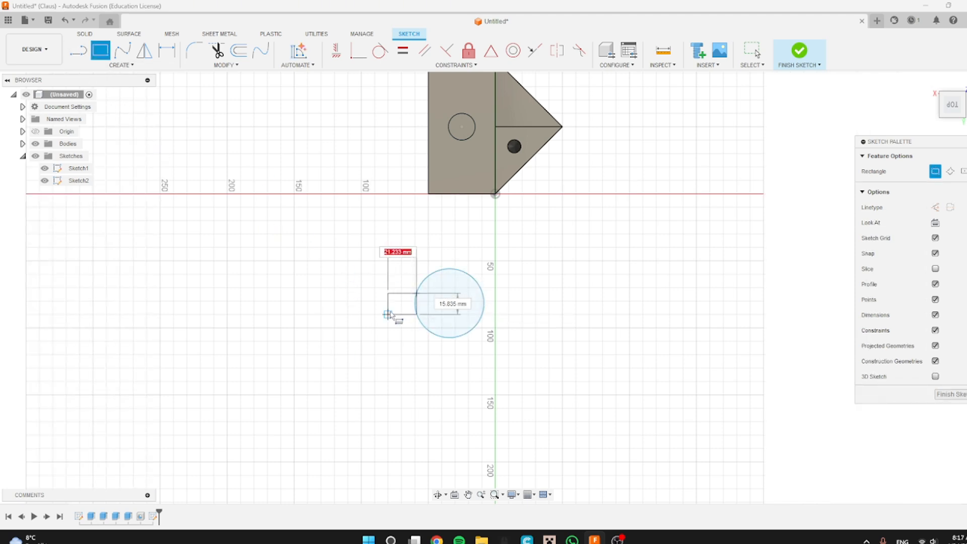
click(375, 314)
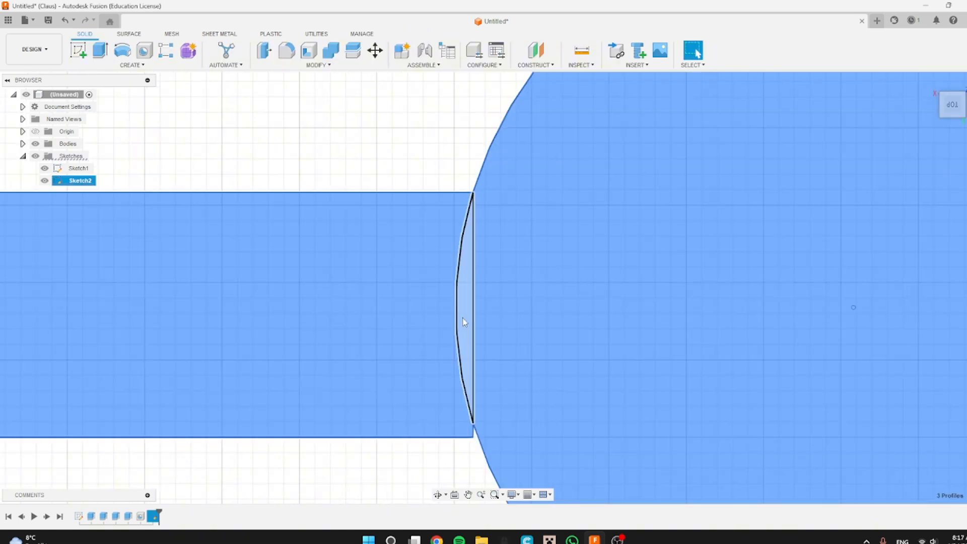
Extrude the three selected profiles of the circle and rectangle upward together as a new body.
key(e)
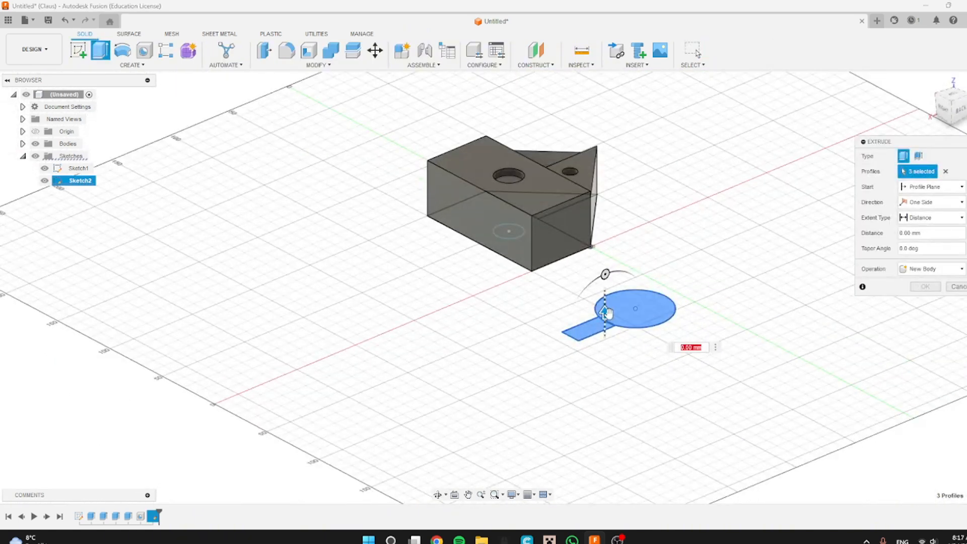
drag(604, 312, 606, 223)
click(925, 286)
shift+middle_drag(866, 312, 615, 356)
drag(615, 356, 686, 309)
key(Escape)
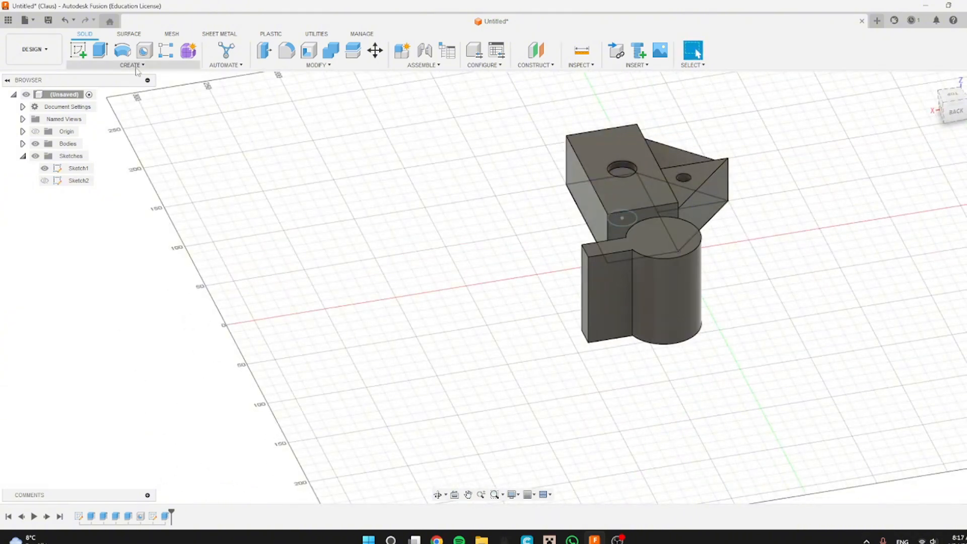
click(123, 50)
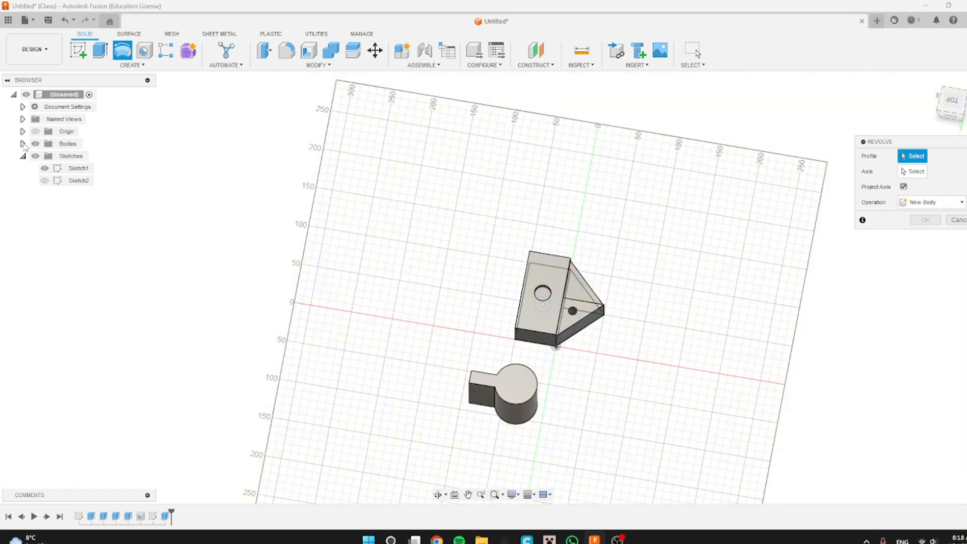
click(22, 144)
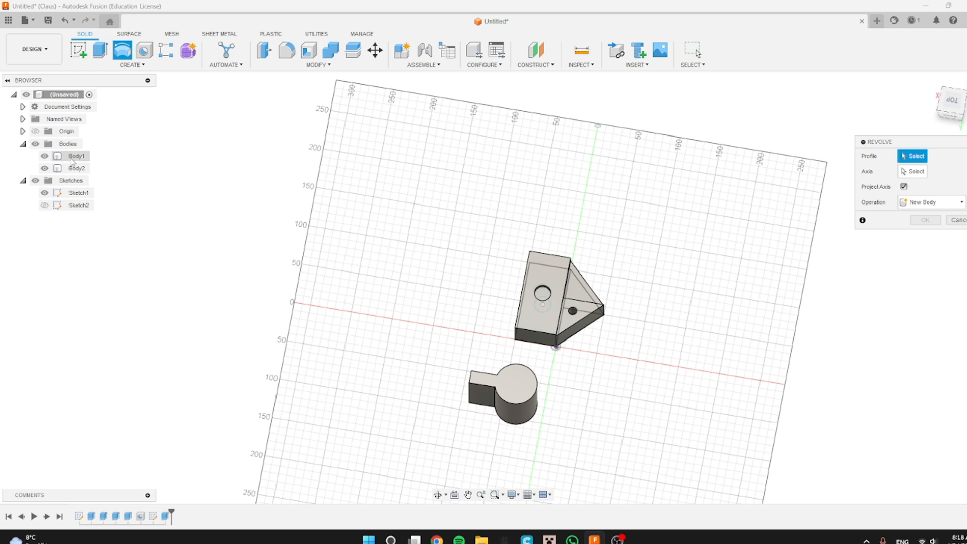
click(956, 220)
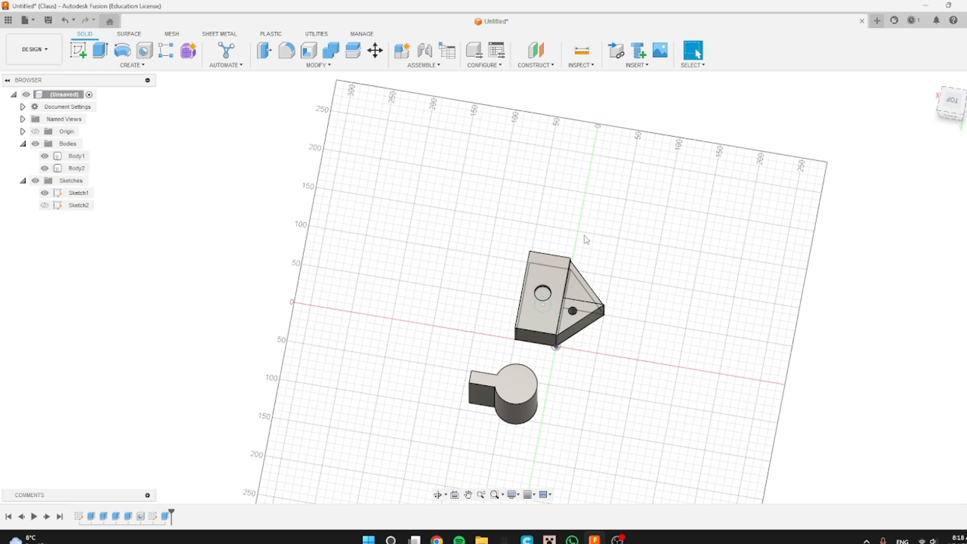
Move the body with the block and wedge by -220 mm in Y, away from its source sketch.
click(76, 156)
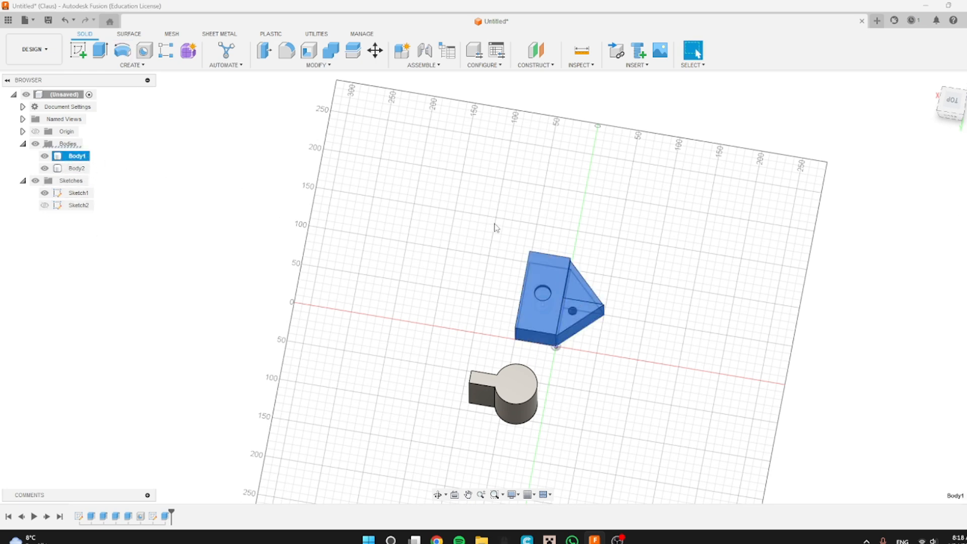
click(374, 50)
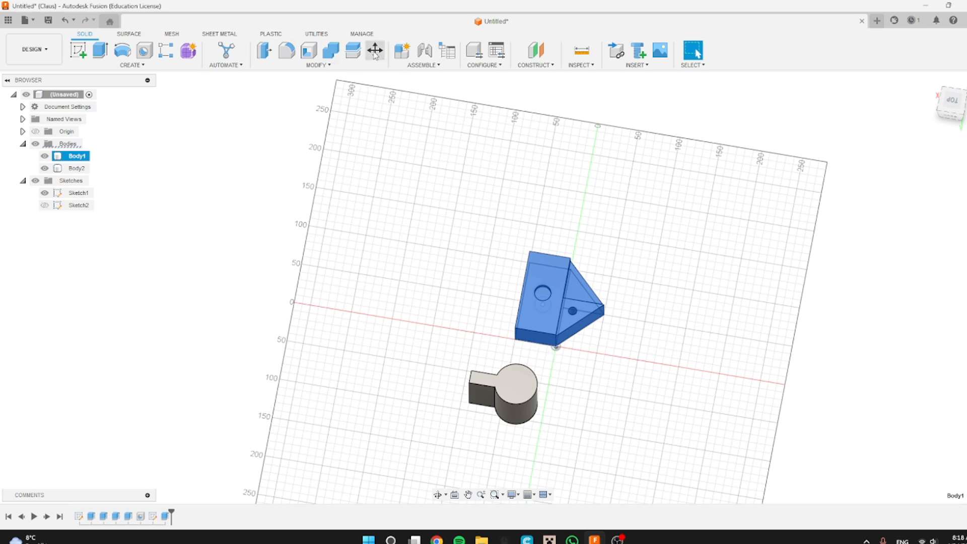
drag(607, 300, 640, 134)
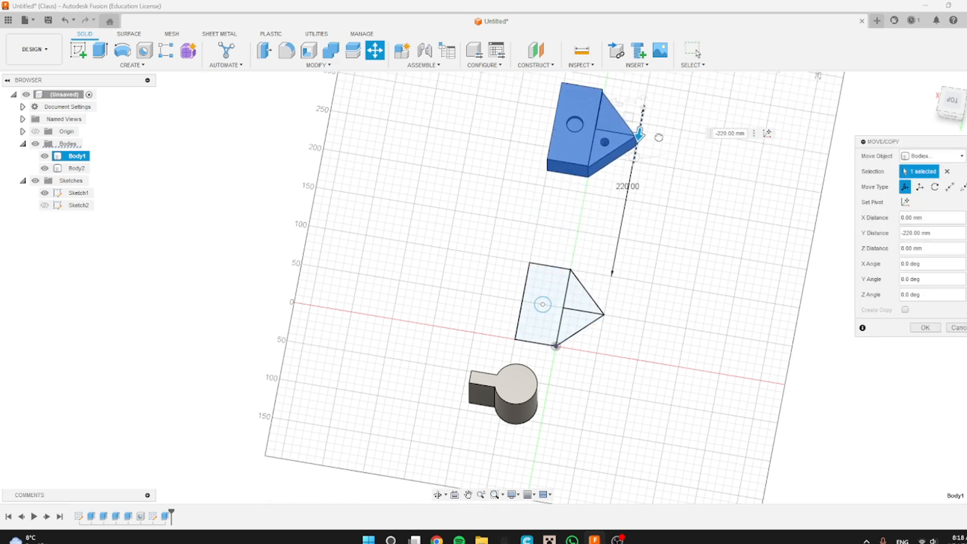
click(925, 327)
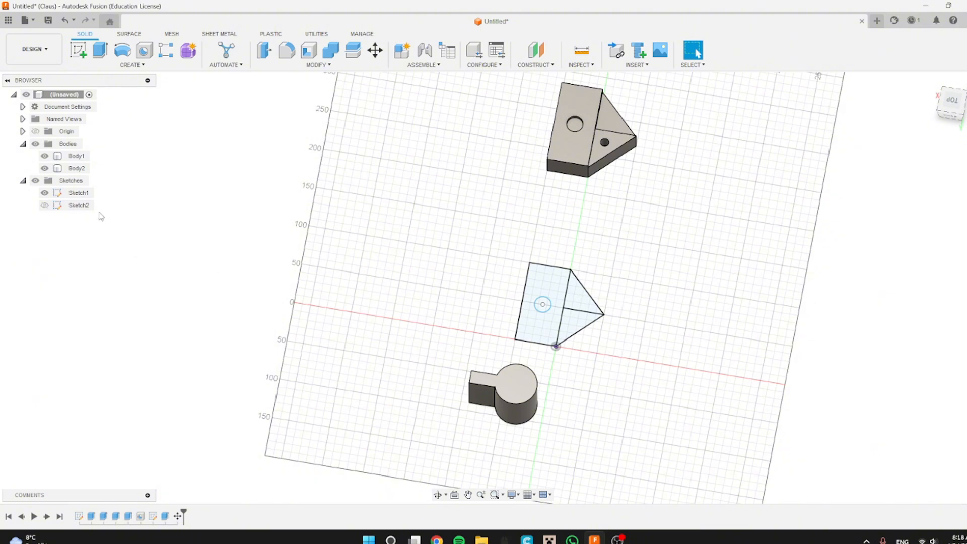
Move the cylinder-and-tab body by about -80 mm in Y and along X until the cylinder sits roughly on the origin.
click(77, 169)
key(m)
drag(534, 414, 546, 354)
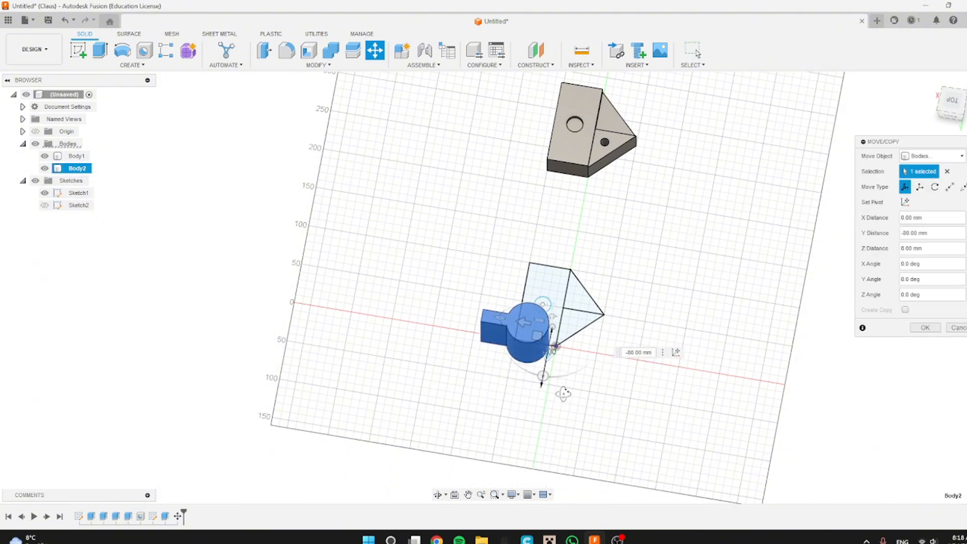
shift+middle_drag(563, 393, 491, 412)
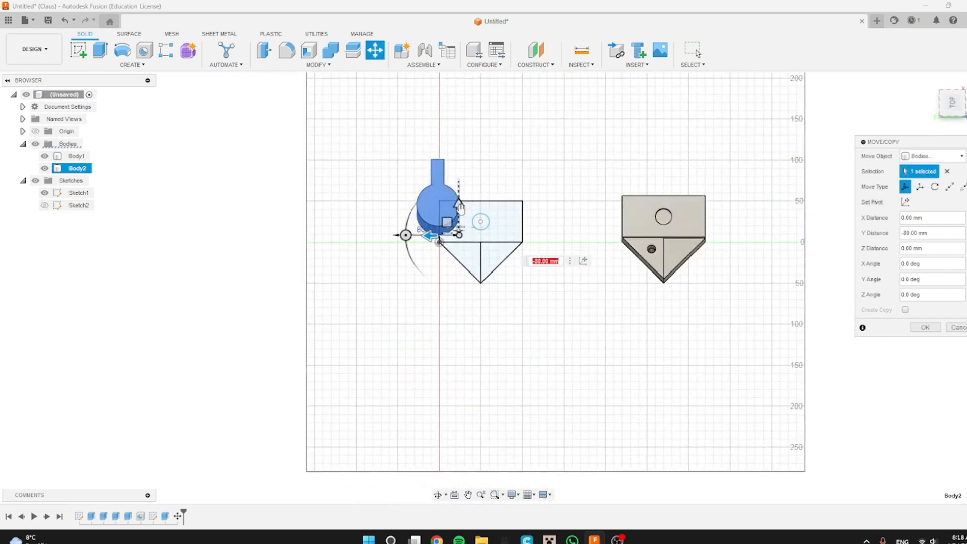
text(0)
key(Return)
scroll(468, 251, up, 5)
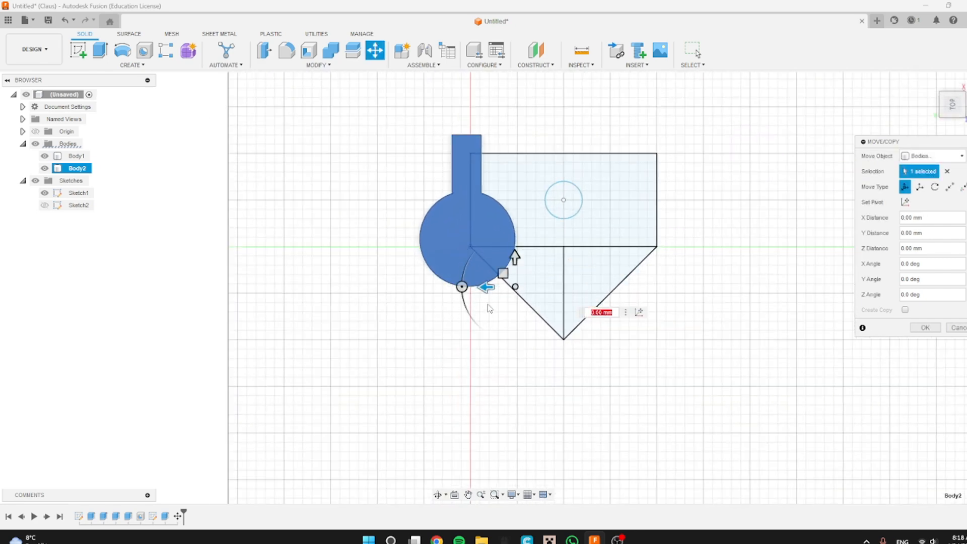
click(926, 328)
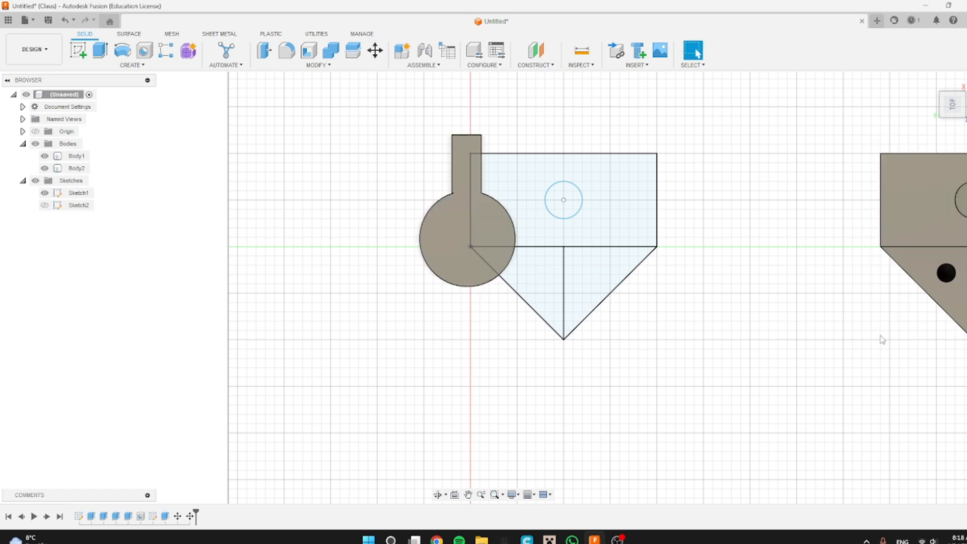
Try to revolve the tab's flat side face 360 degrees about the vertical axis through the origin, using the Join operation.
key(F6)
scroll(626, 302, up, 3)
click(121, 52)
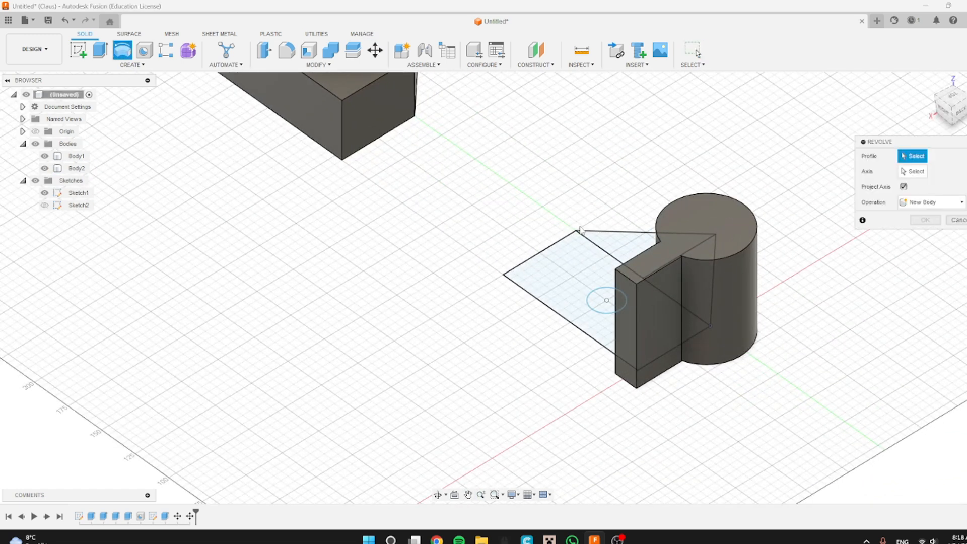
click(673, 334)
middle_drag(673, 334, 506, 361)
scroll(506, 361, down, 1)
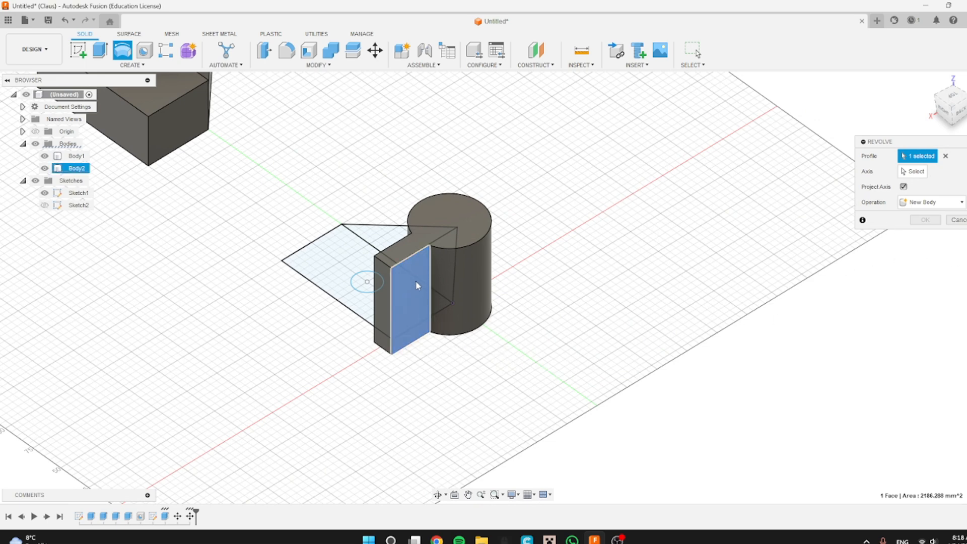
shift+middle_drag(610, 352, 689, 288)
click(912, 172)
shift+middle_drag(619, 323, 564, 242)
click(408, 210)
shift+middle_drag(490, 326, 544, 418)
click(935, 248)
click(934, 262)
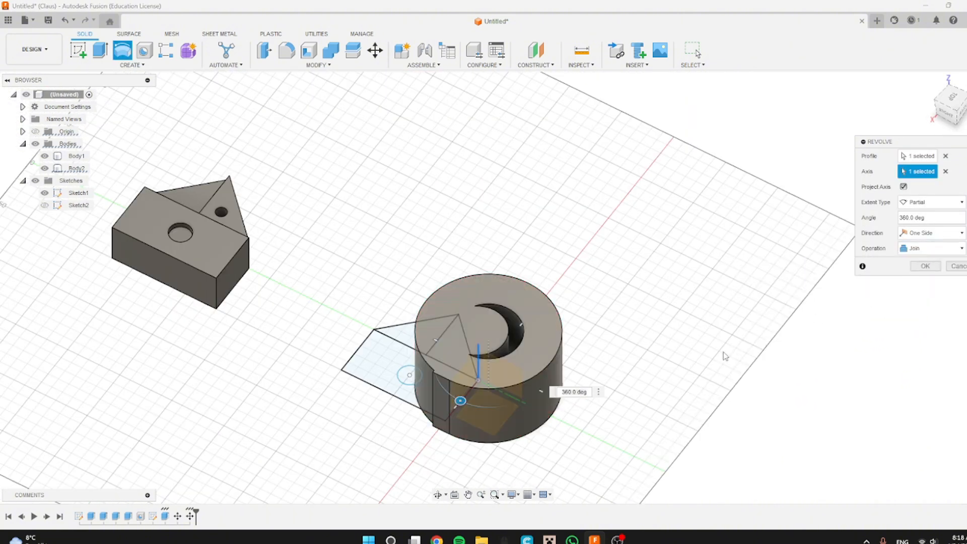
shift+middle_drag(725, 356, 389, 399)
click(955, 266)
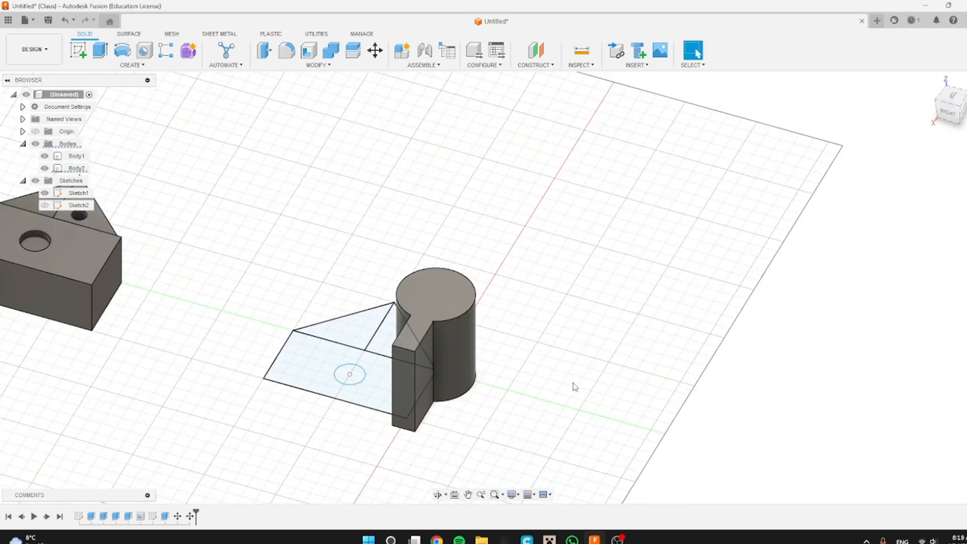
click(425, 377)
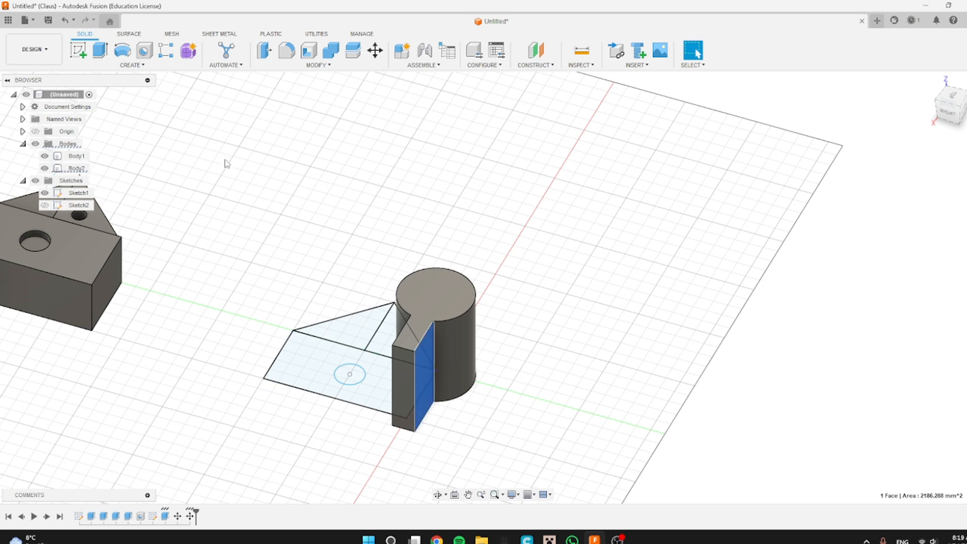
click(161, 65)
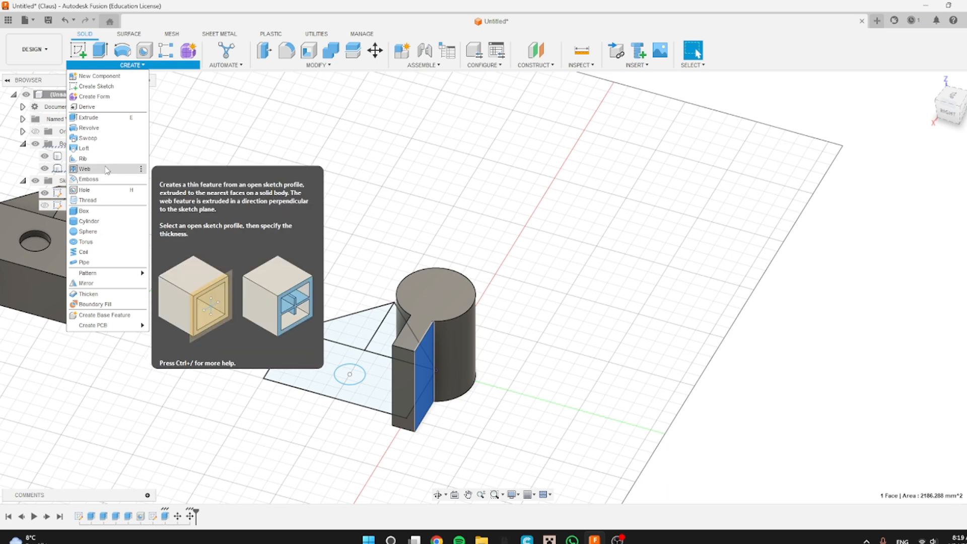
click(105, 202)
middle_drag(633, 284, 544, 335)
key(Escape)
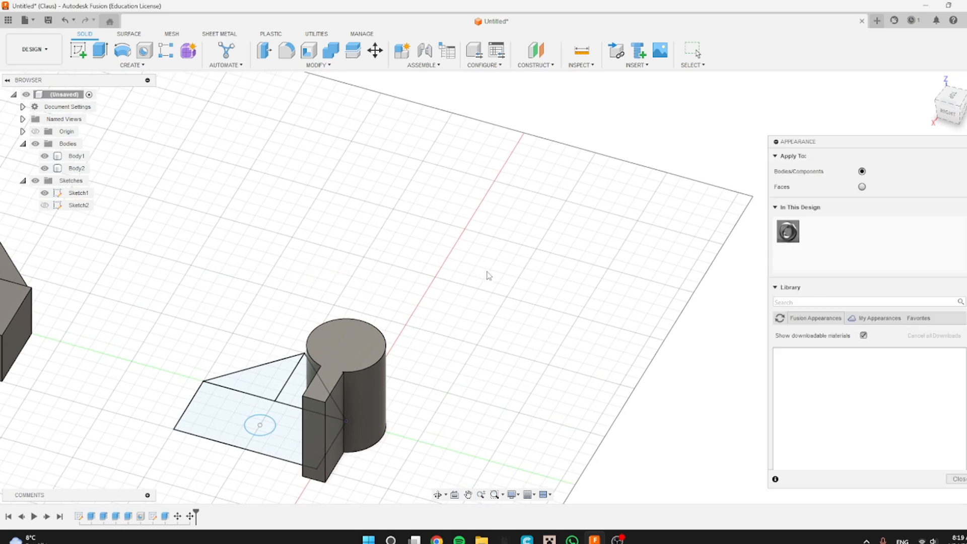
Add a modeled, full-length, right-hand M10x1.5 ISO metric thread to the small hole in the triangular part of the block.
scroll(488, 274, down, 3)
middle_drag(341, 235, 486, 255)
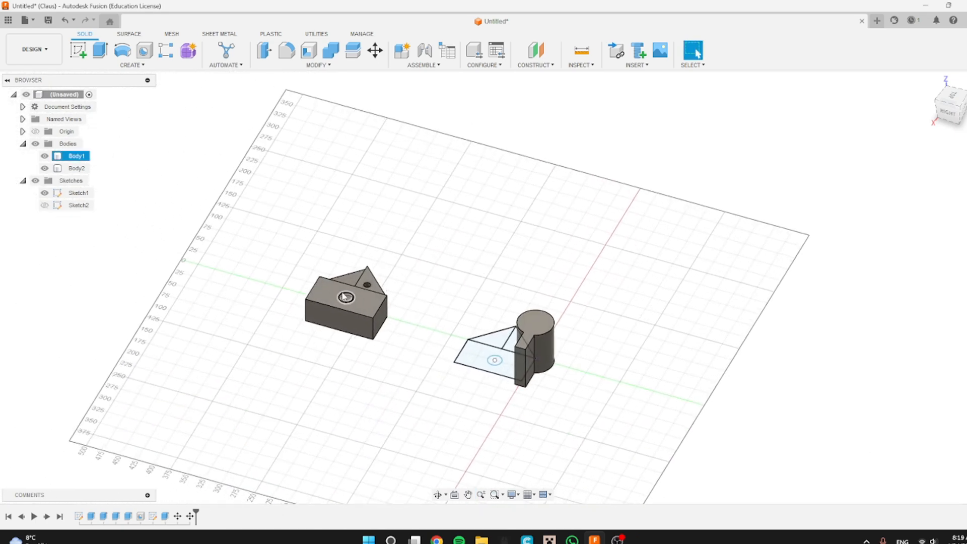
scroll(336, 299, up, 8)
click(443, 241)
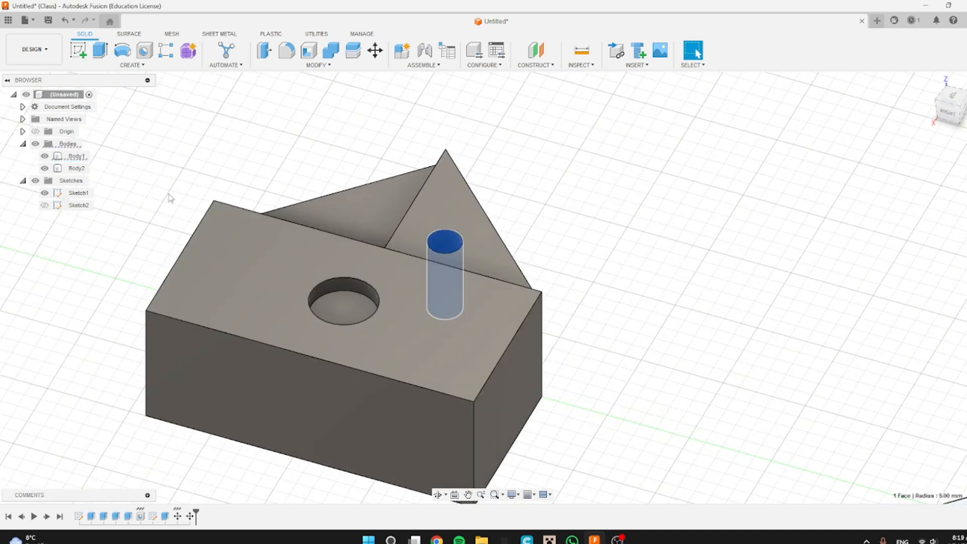
click(131, 65)
click(104, 201)
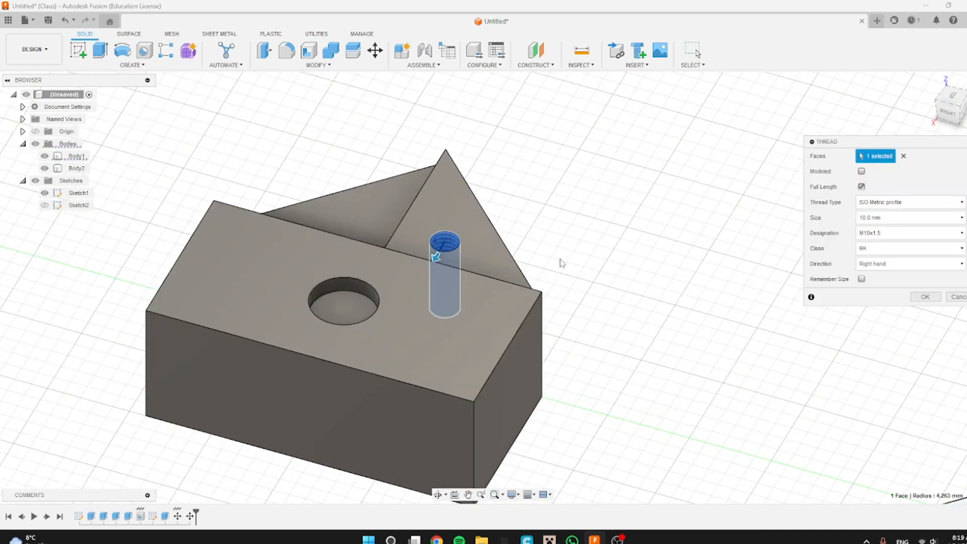
shift+middle_drag(561, 262, 765, 255)
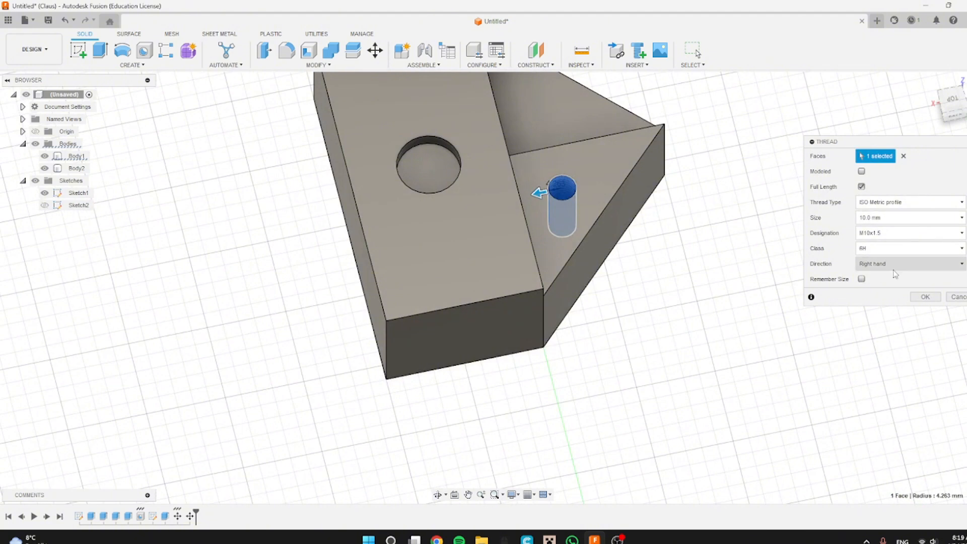
click(861, 171)
click(925, 297)
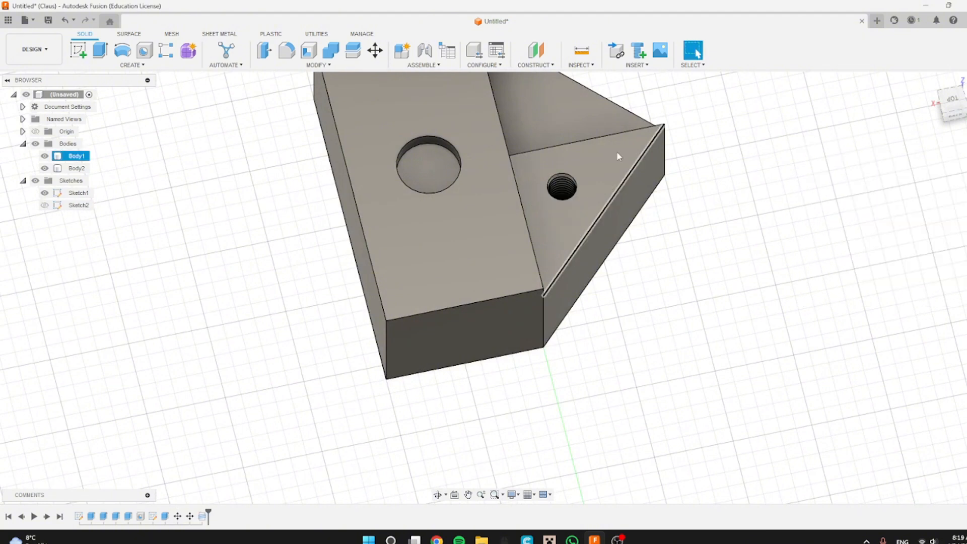
scroll(616, 156, up, 5)
shift+middle_drag(604, 196, 571, 208)
scroll(571, 209, down, 4)
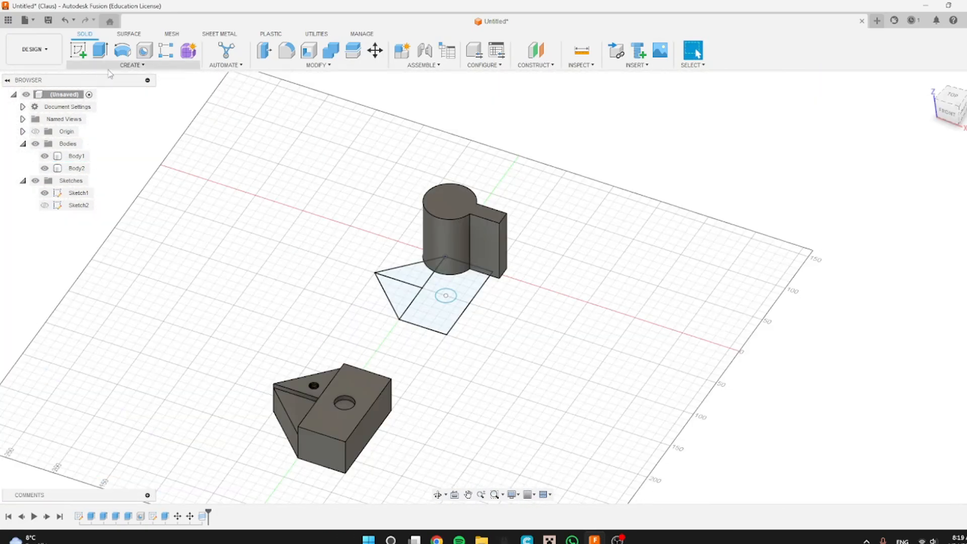
click(132, 65)
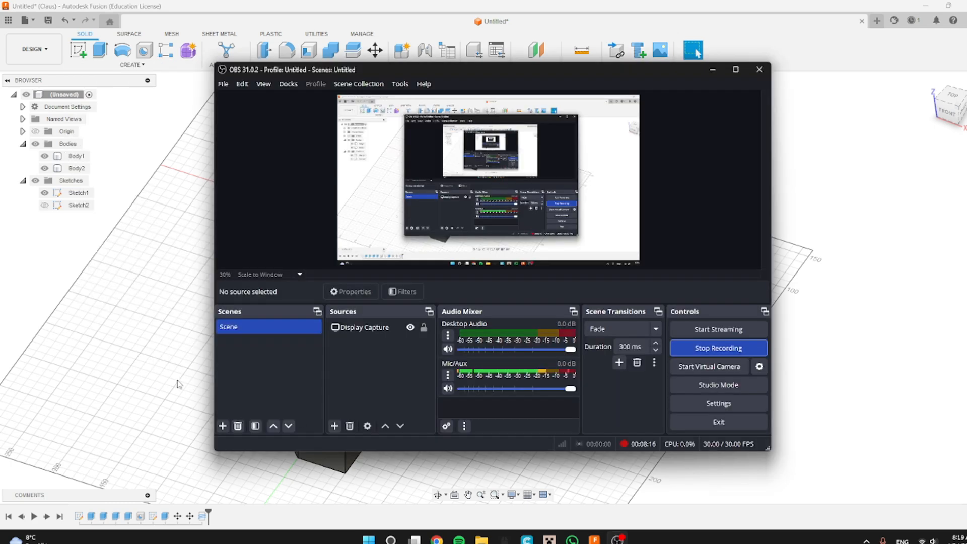
click(150, 372)
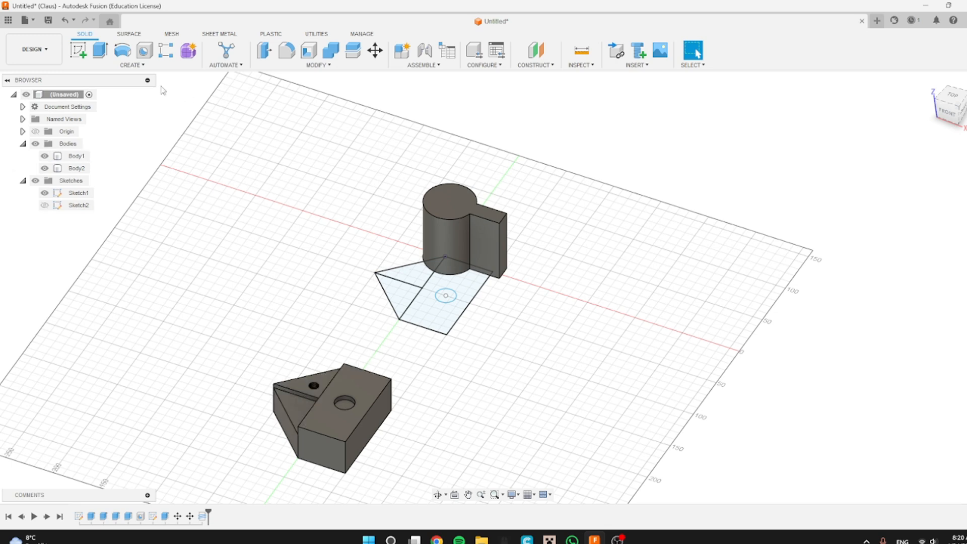
Try a full circular pattern of the tab's flat side face about the Z axis, with object type Faces and quantity 3.
click(128, 65)
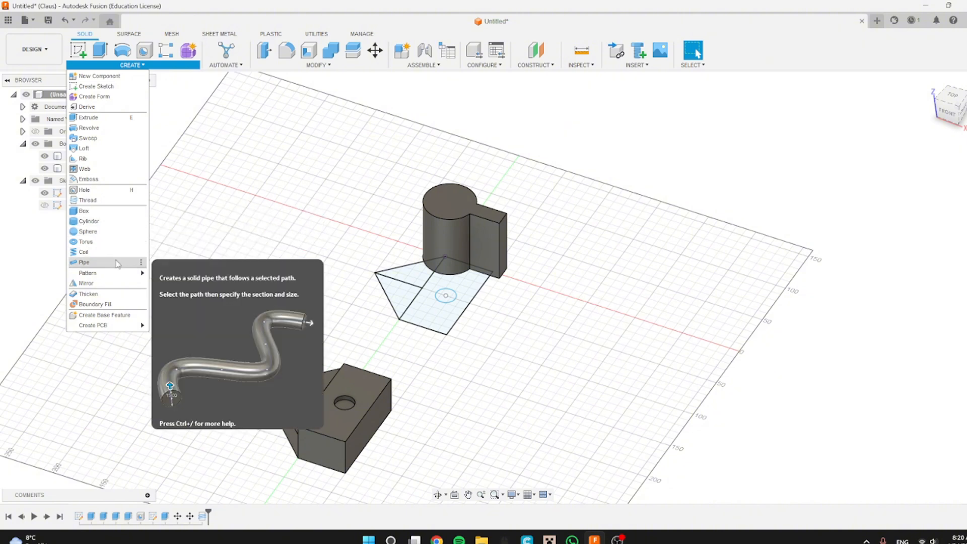
mouse_move(121, 274)
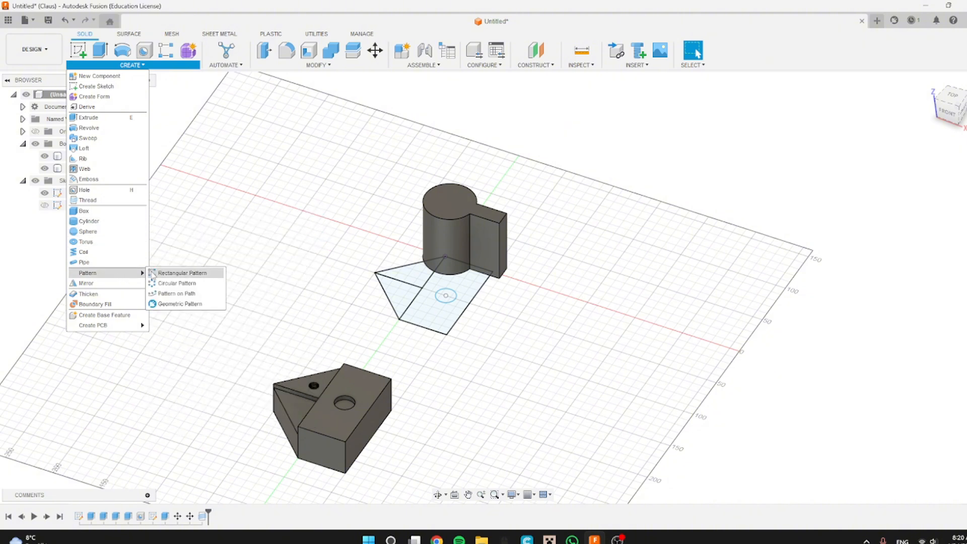
click(173, 283)
scroll(424, 205, up, 3)
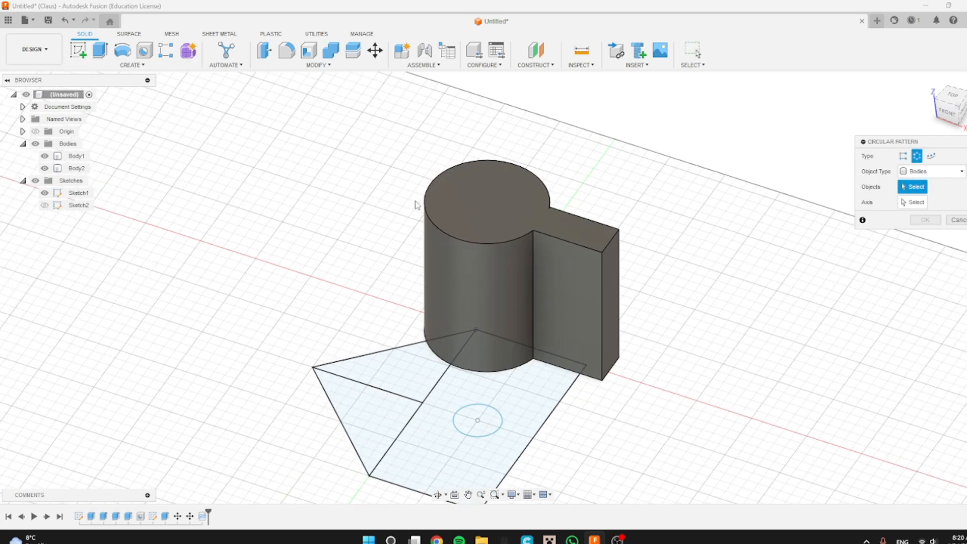
click(931, 172)
click(926, 183)
click(575, 301)
shift+middle_drag(752, 306, 810, 312)
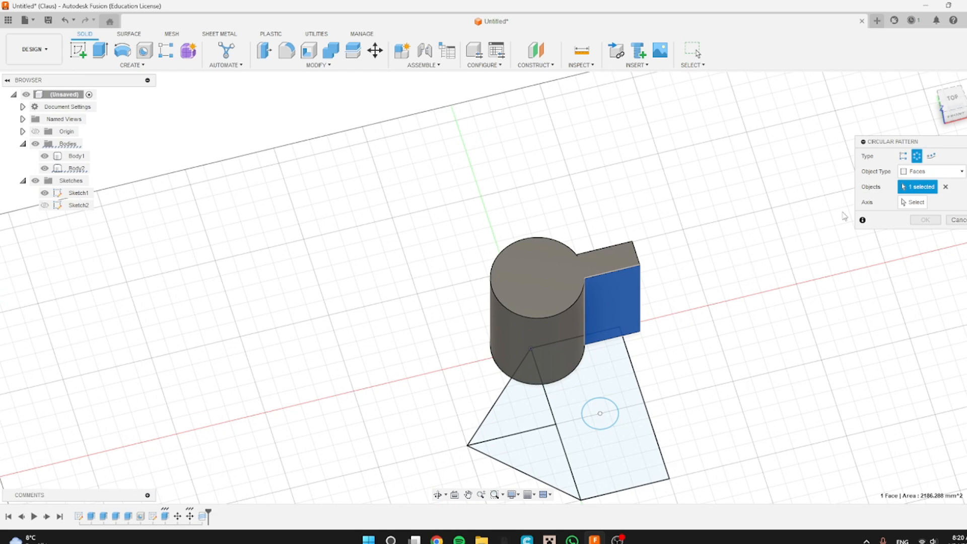
click(910, 203)
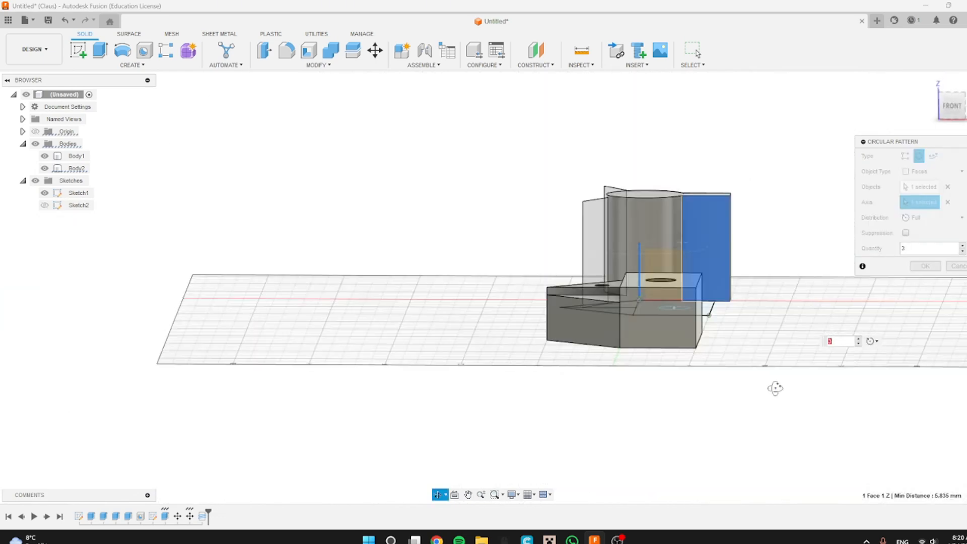
shift+middle_drag(775, 388, 897, 342)
scroll(795, 364, down, 1)
middle_drag(759, 370, 539, 407)
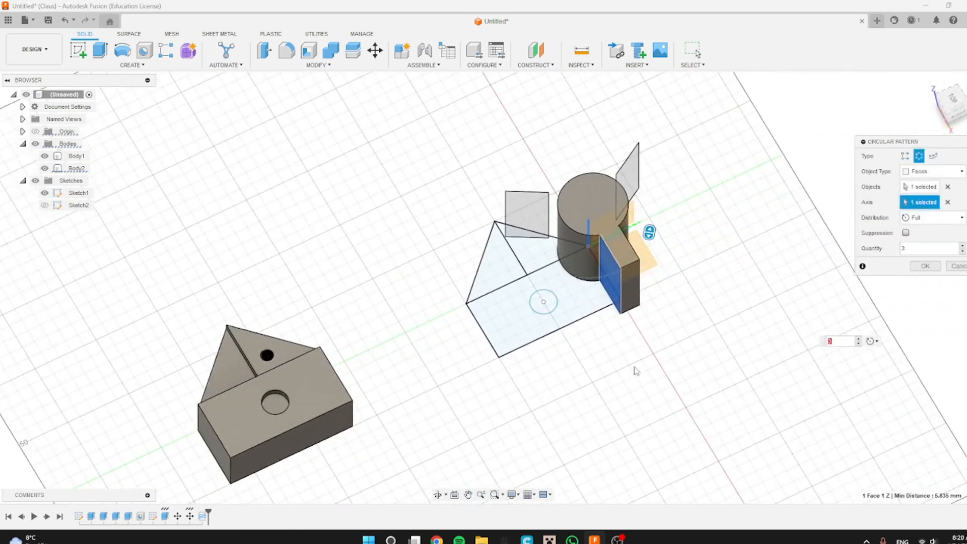
shift+middle_drag(635, 369, 628, 340)
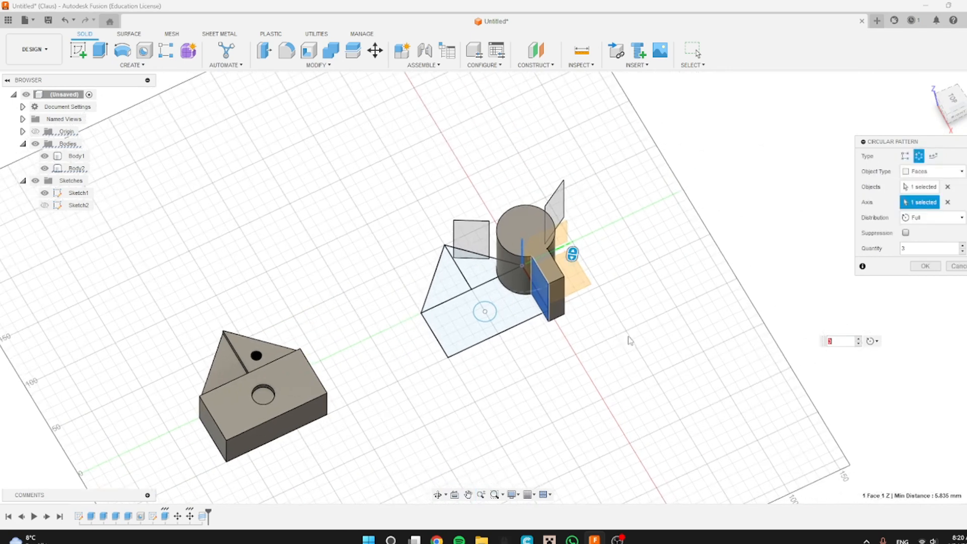
click(956, 267)
scroll(522, 295, up, 3)
click(521, 294)
ctrl+click(532, 285)
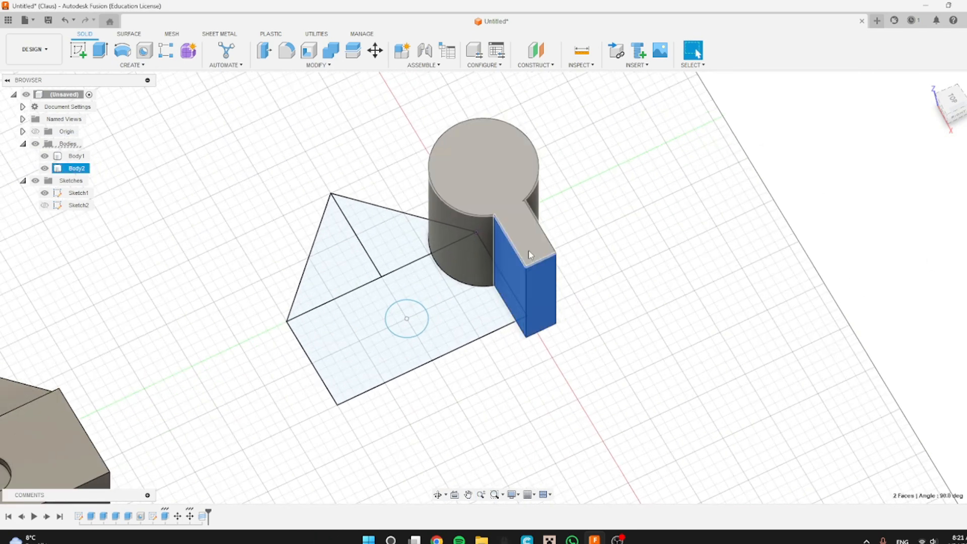
ctrl+click(528, 255)
click(626, 272)
Select the tab's end and both side faces together with the top and bottom faces of the cylinder-and-tab body.
shift+middle_drag(702, 325, 733, 173)
scroll(624, 311, down, 1)
click(527, 368)
ctrl+click(496, 373)
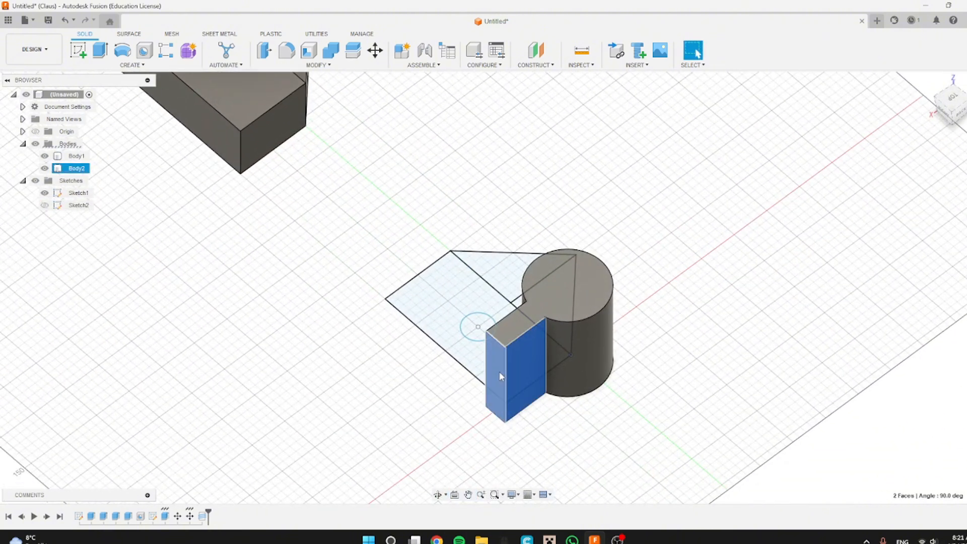
shift+middle_drag(499, 369, 601, 353)
ctrl+click(480, 388)
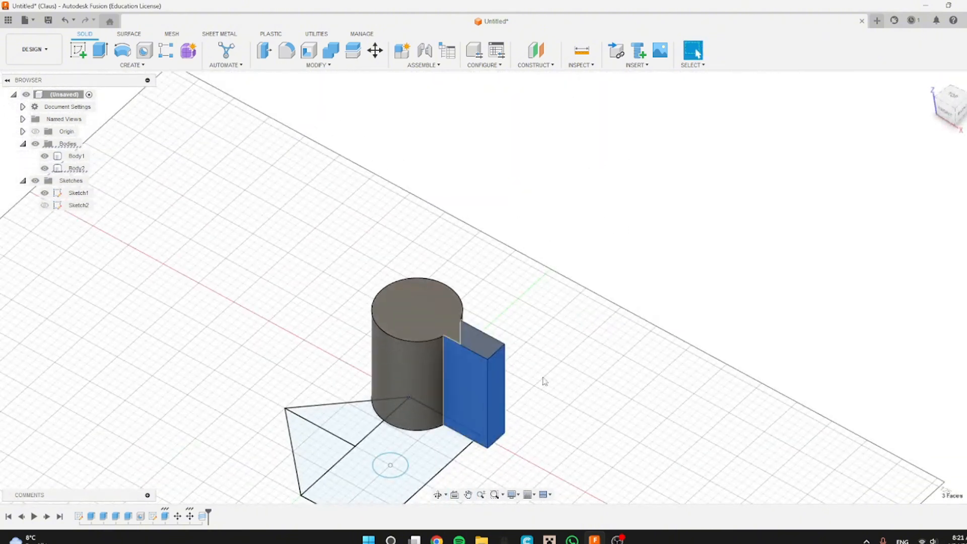
scroll(623, 366, down, 1)
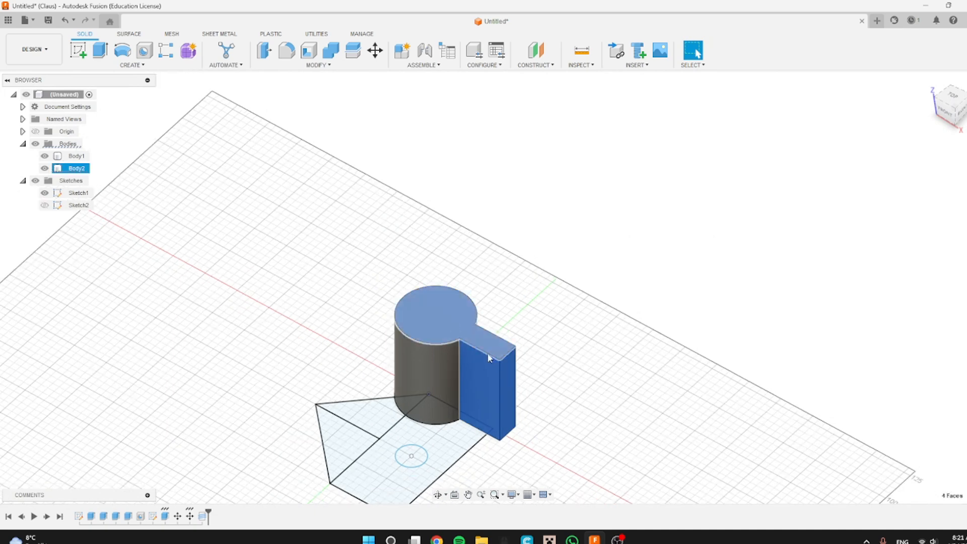
scroll(607, 433, down, 2)
shift+middle_drag(608, 455, 592, 302)
ctrl+click(487, 456)
scroll(598, 415, down, 1)
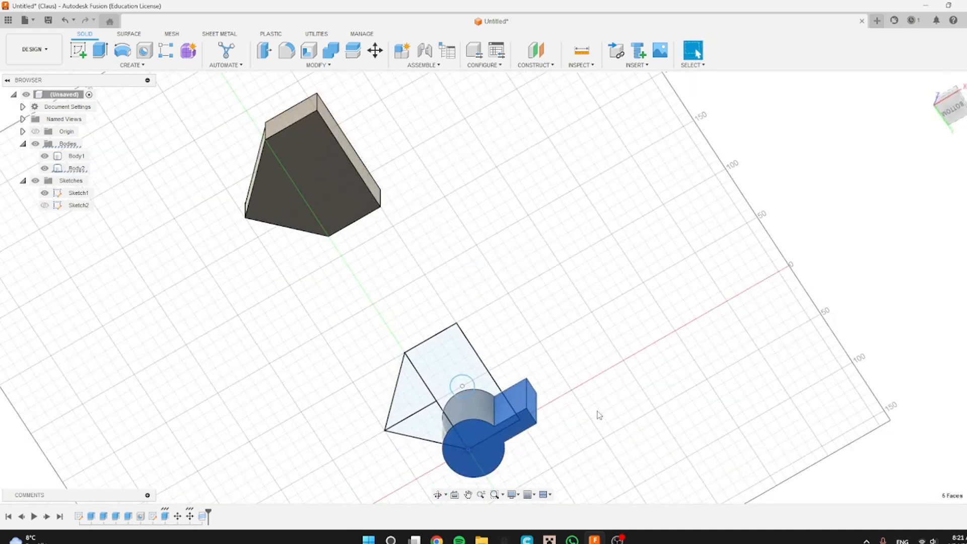
shift+middle_drag(598, 415, 620, 359)
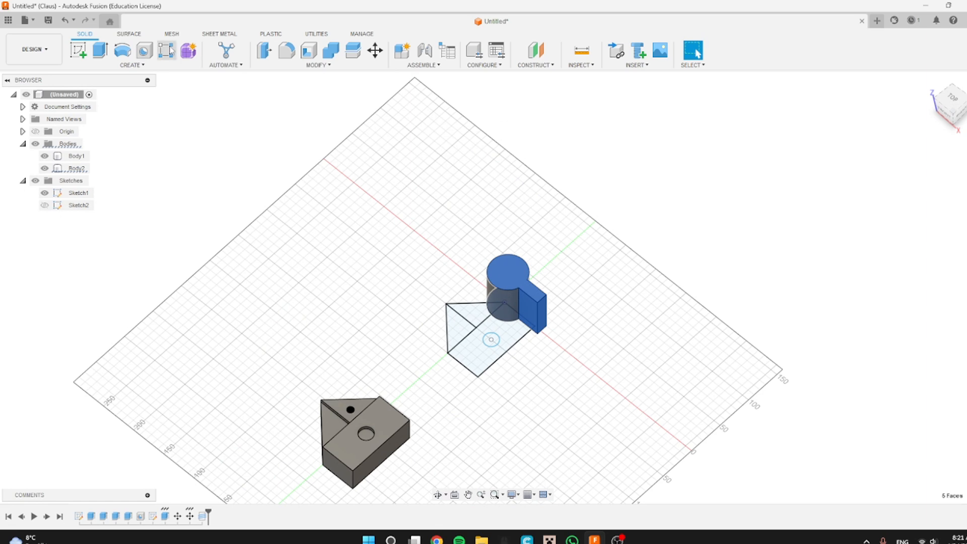
Try a circular pattern of the five selected faces around the cylinder, with object type Faces.
click(132, 65)
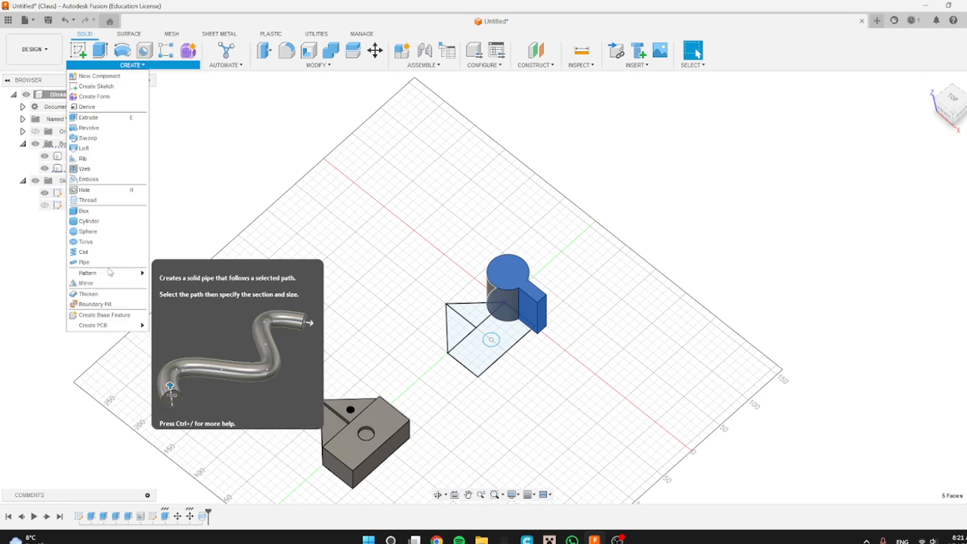
mouse_move(110, 273)
click(183, 283)
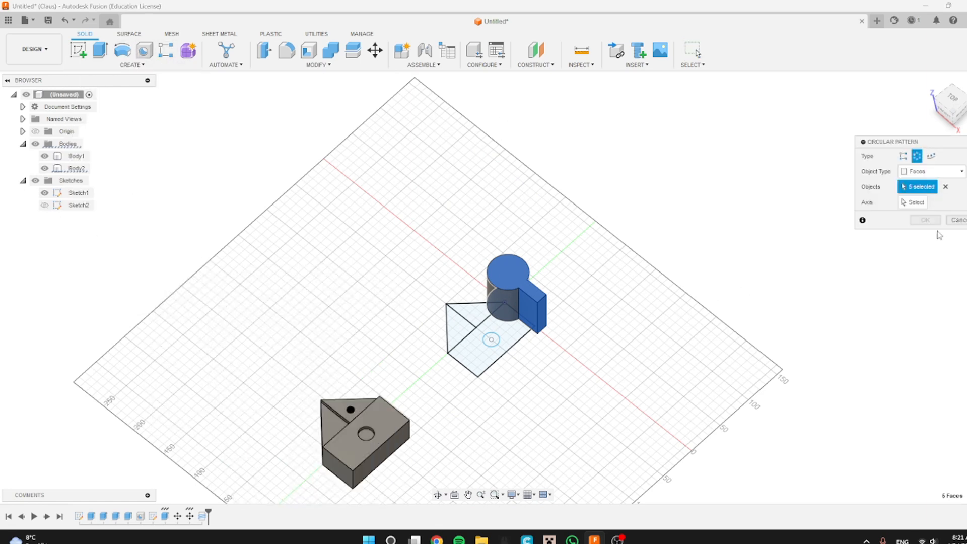
click(912, 202)
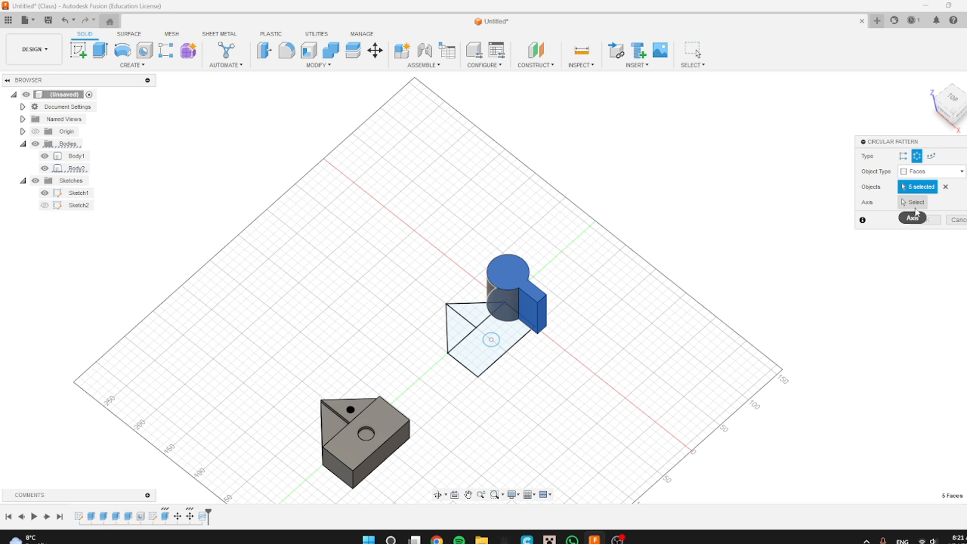
click(506, 287)
key(Return)
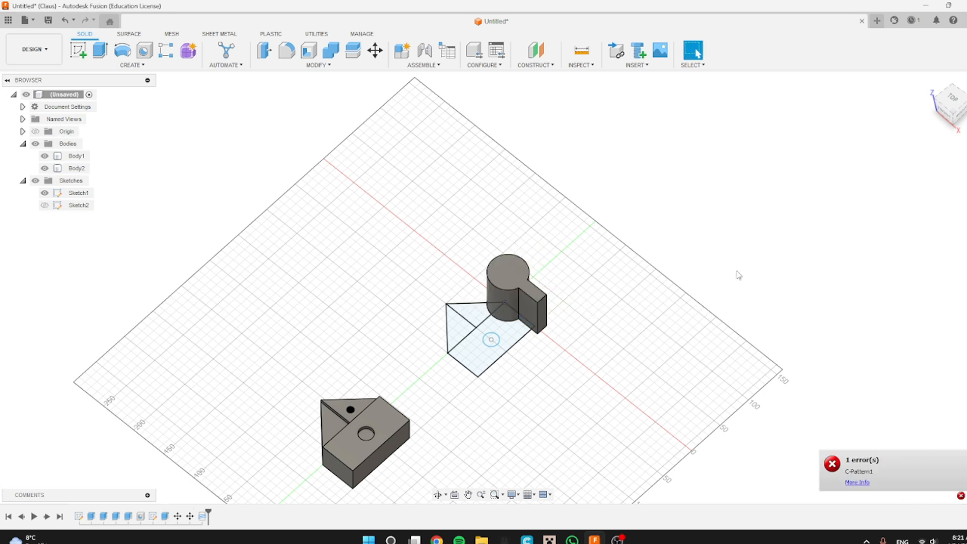
scroll(598, 222, up, 5)
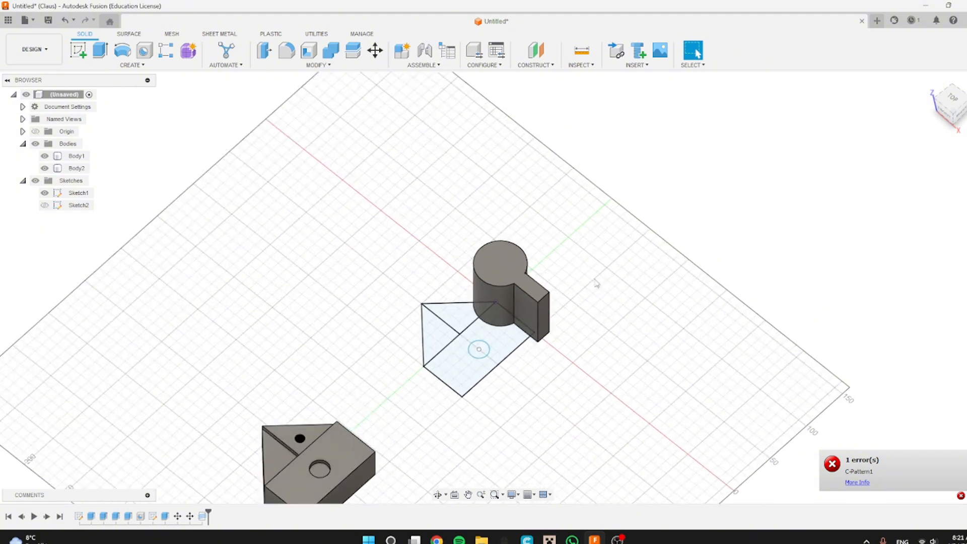
shift+middle_drag(570, 276, 696, 285)
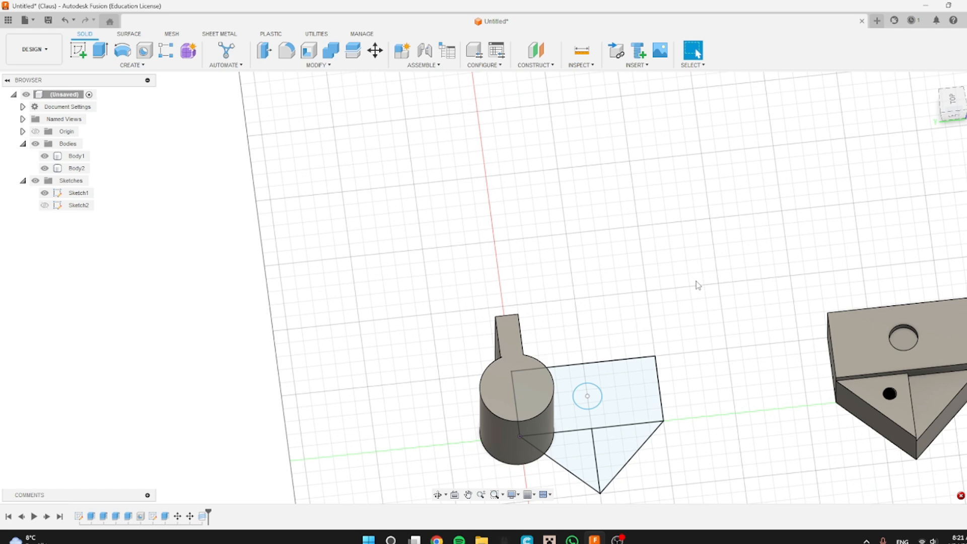
scroll(660, 263, down, 2)
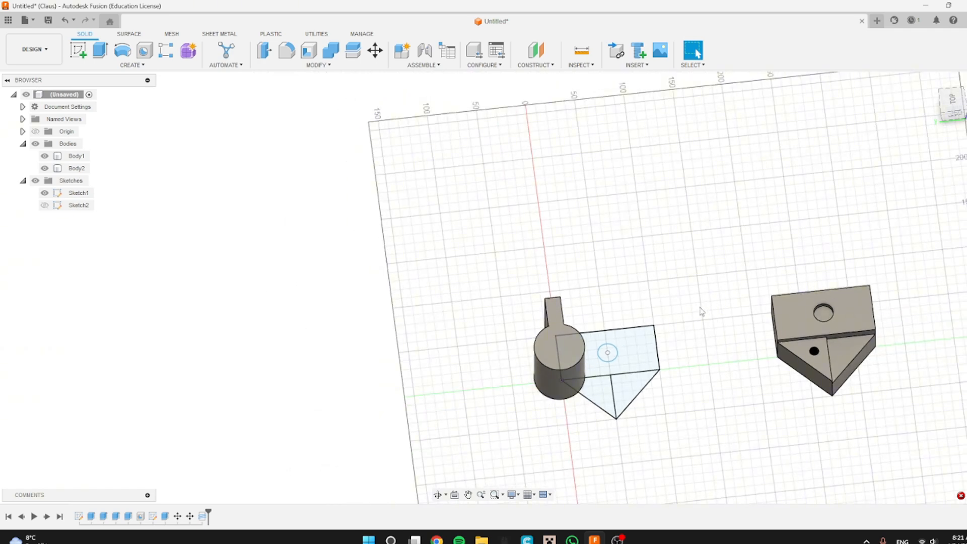
shift+middle_drag(701, 311, 584, 212)
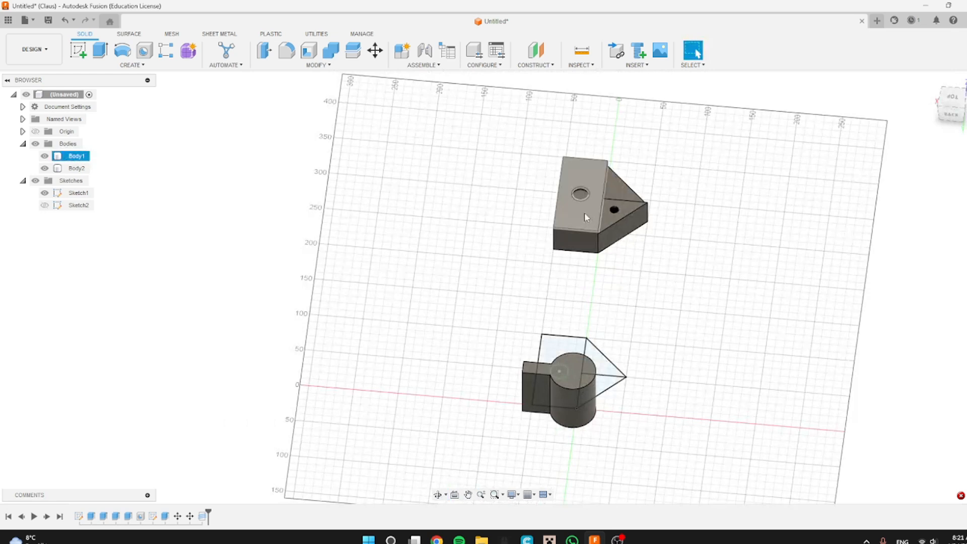
click(171, 66)
mouse_move(135, 272)
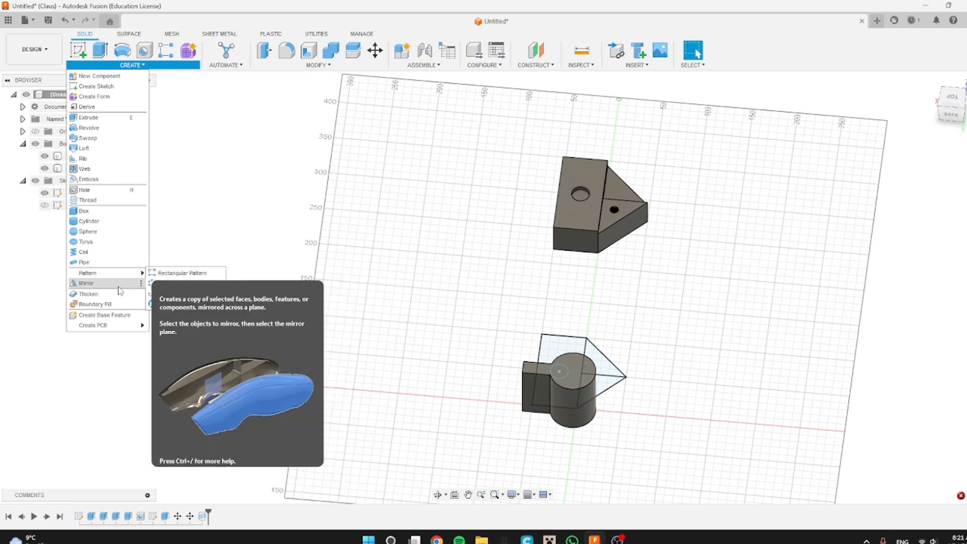
click(89, 294)
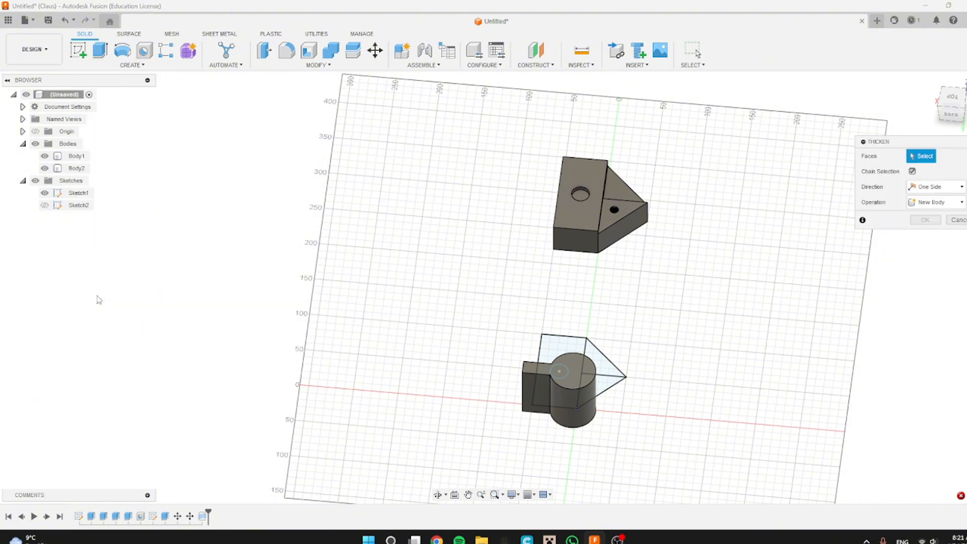
scroll(595, 174, up, 5)
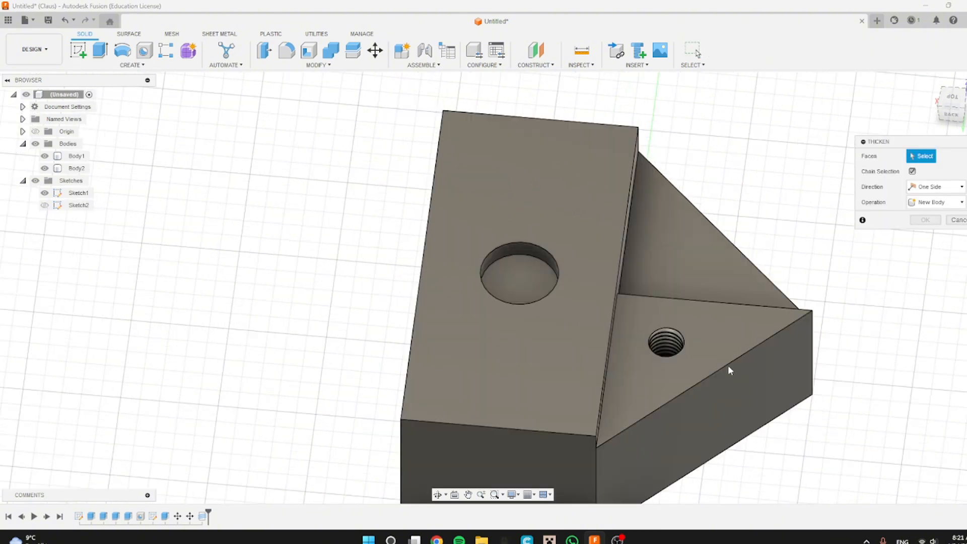
scroll(729, 367, down, 1)
middle_drag(729, 367, 638, 242)
scroll(590, 297, down, 8)
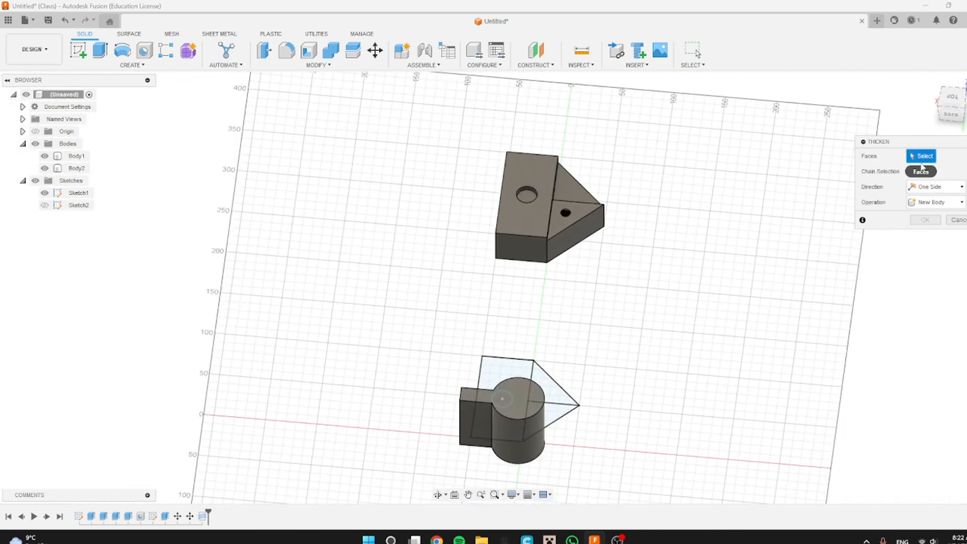
scroll(526, 195, up, 6)
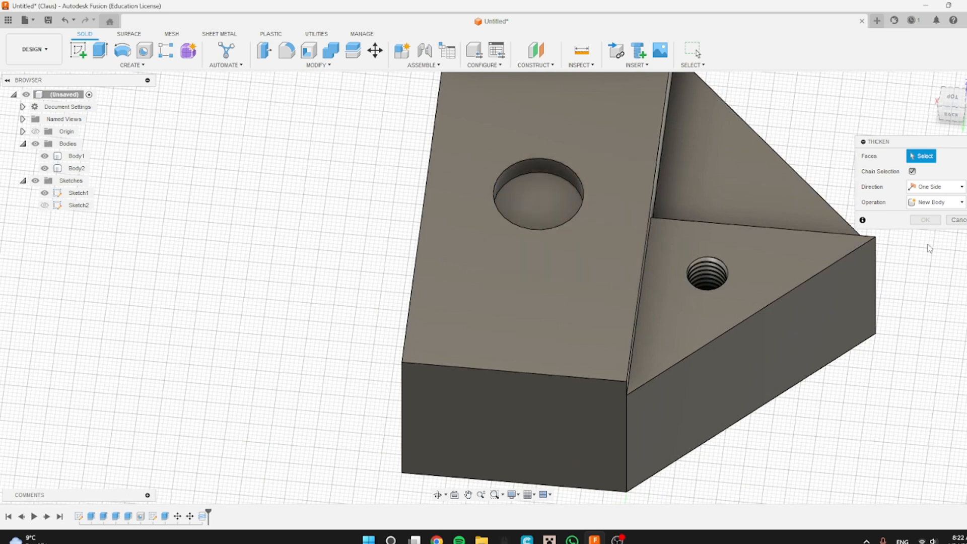
click(957, 219)
scroll(443, 240, down, 10)
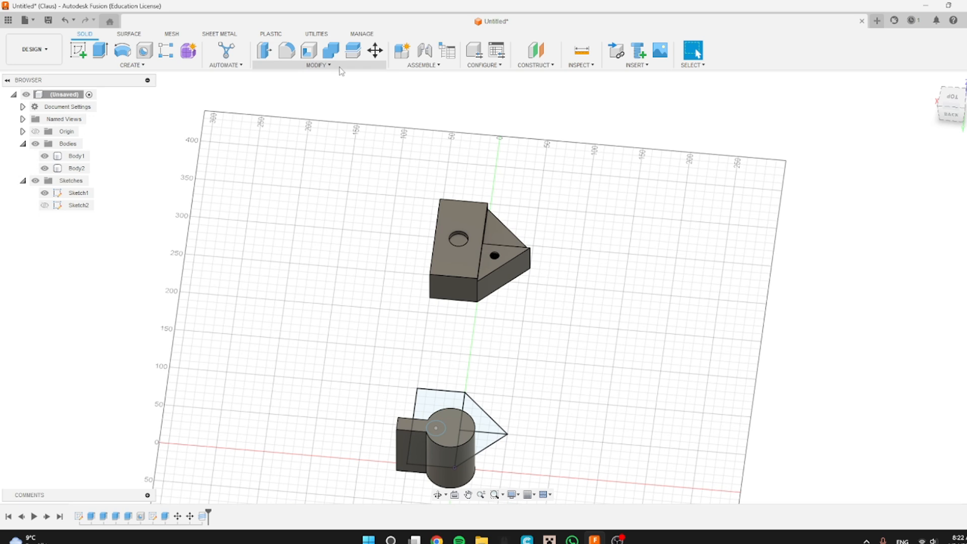
Shell the cylinder-and-tab body inward from its top face with an inside thickness of about 10 mm.
click(308, 50)
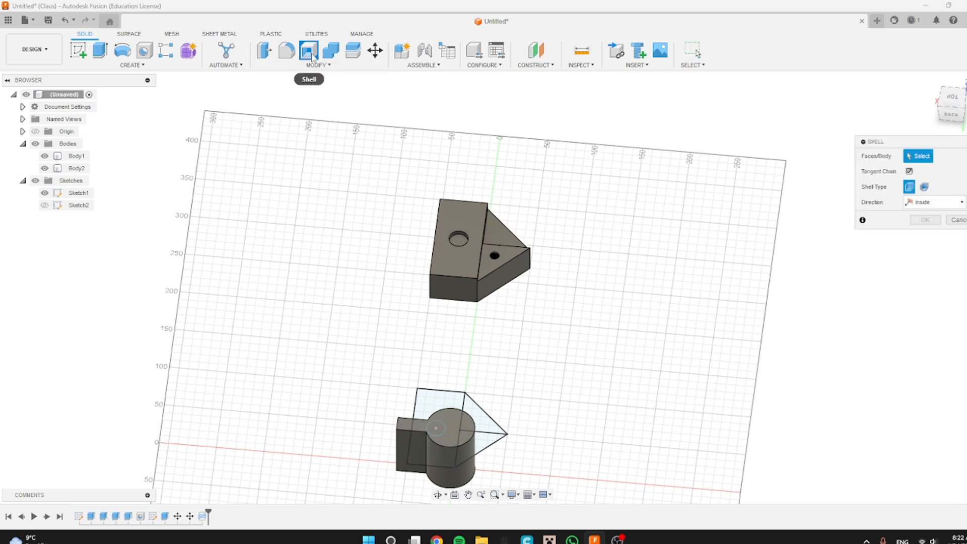
click(451, 432)
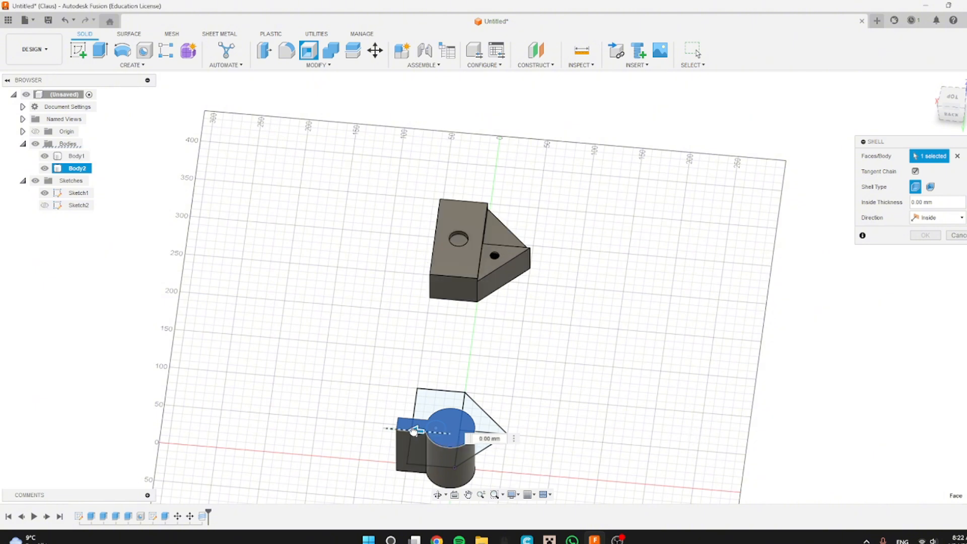
drag(415, 430, 404, 429)
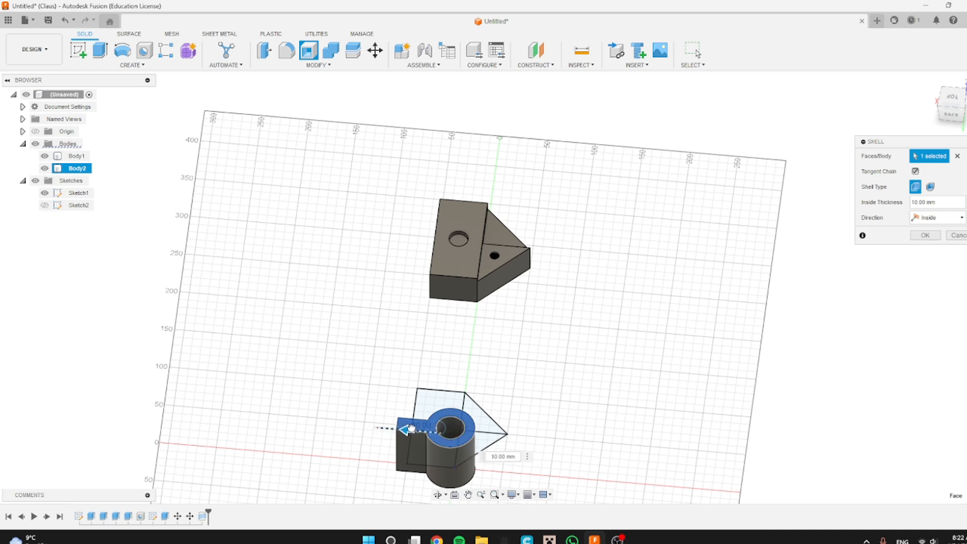
scroll(408, 431, down, 2)
scroll(412, 436, up, 5)
scroll(412, 441, up, 3)
drag(416, 399, 398, 401)
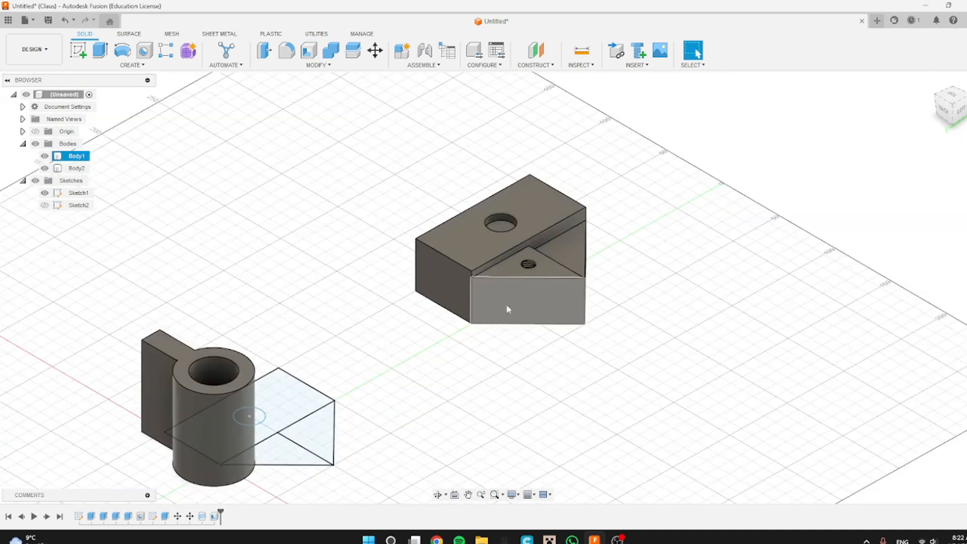
scroll(506, 308, up, 5)
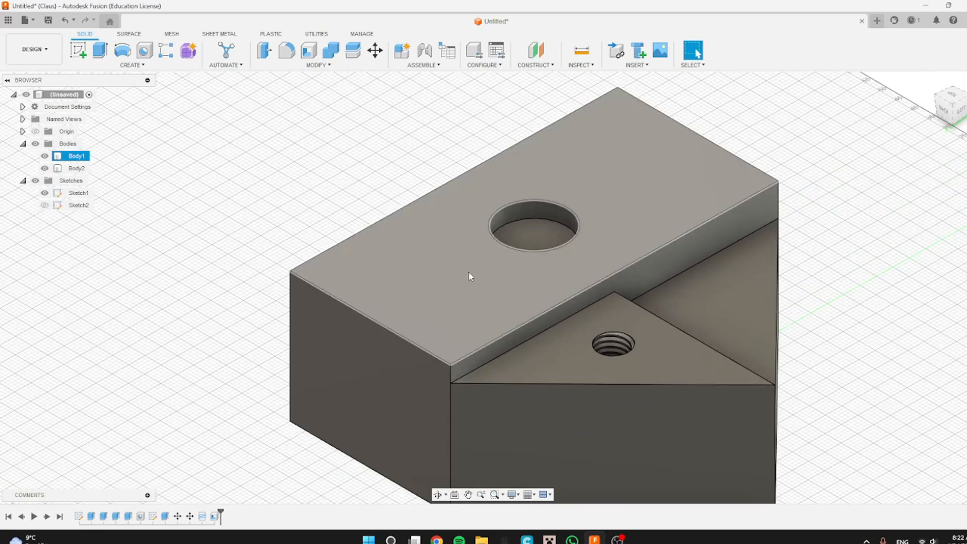
click(470, 274)
click(309, 51)
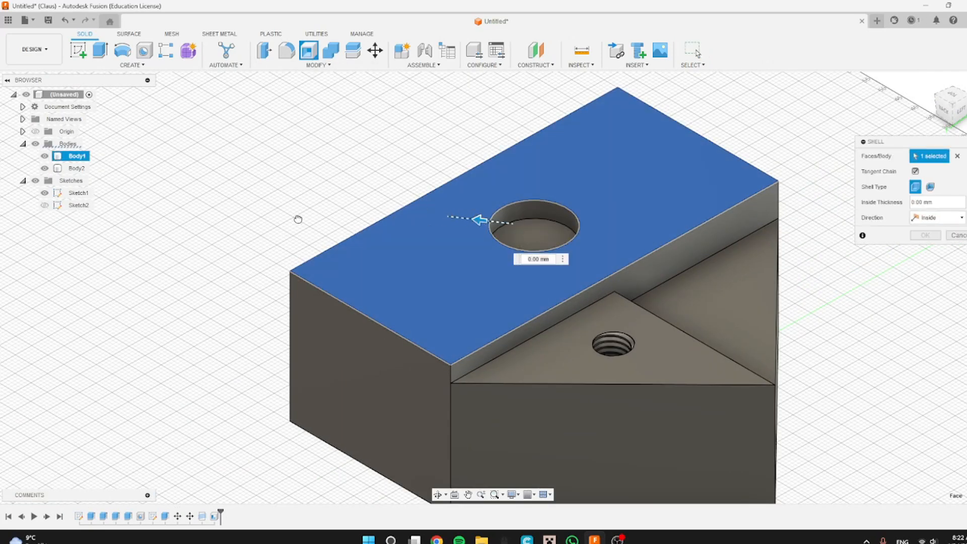
key(Escape)
Fill the large round recess in the block by extruding its bottom face up 5 mm with the Join operation.
click(526, 236)
key(e)
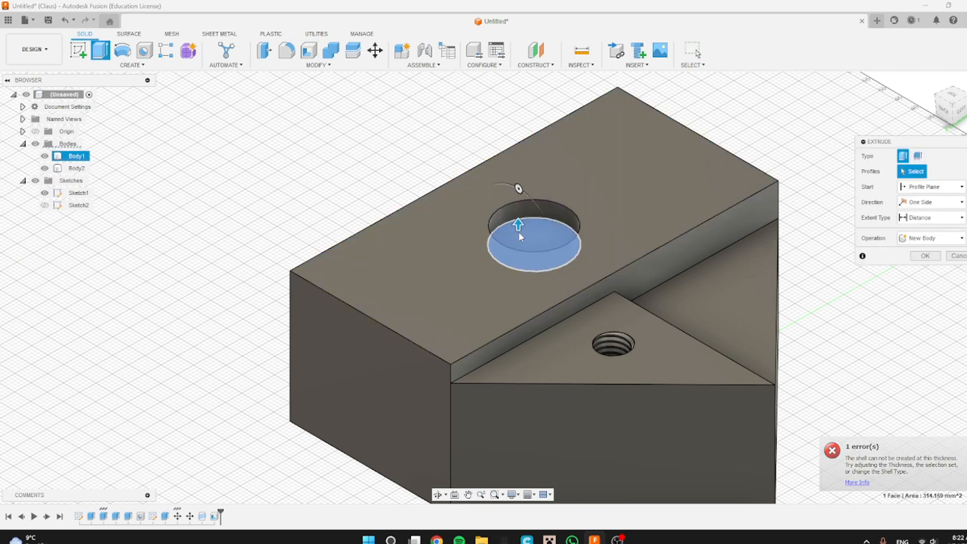
drag(519, 223, 518, 205)
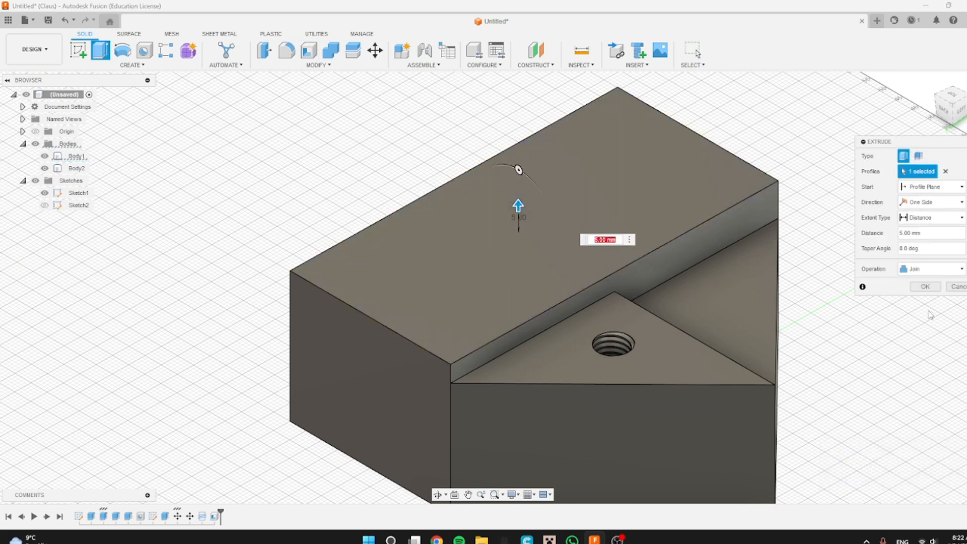
click(916, 287)
Try to shell the block inward from its rectangular top face with an inside thickness of 1 mm.
click(309, 51)
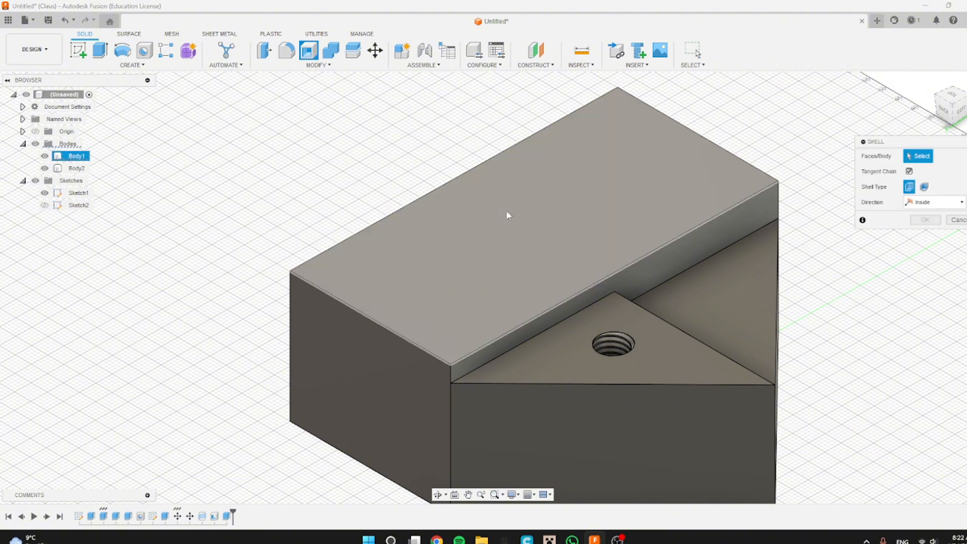
click(505, 211)
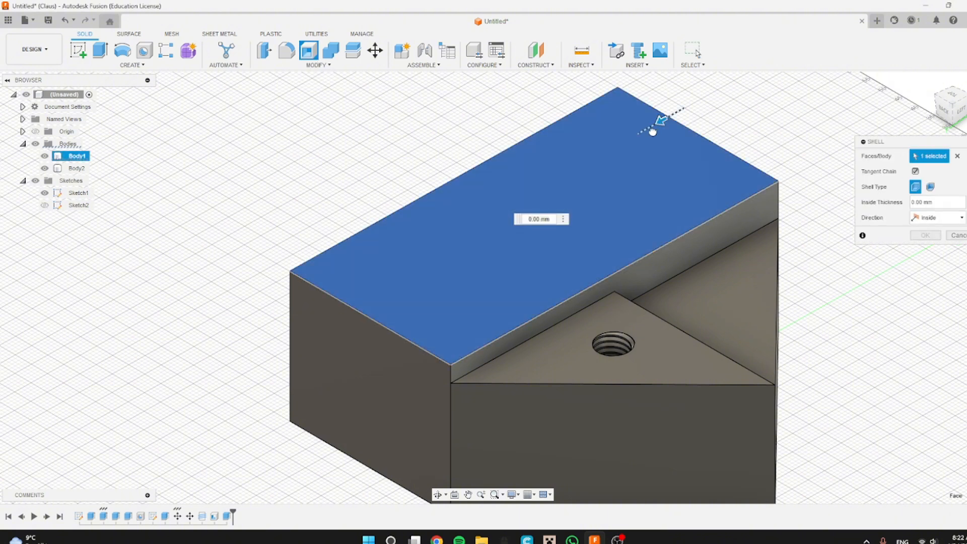
drag(660, 122, 657, 121)
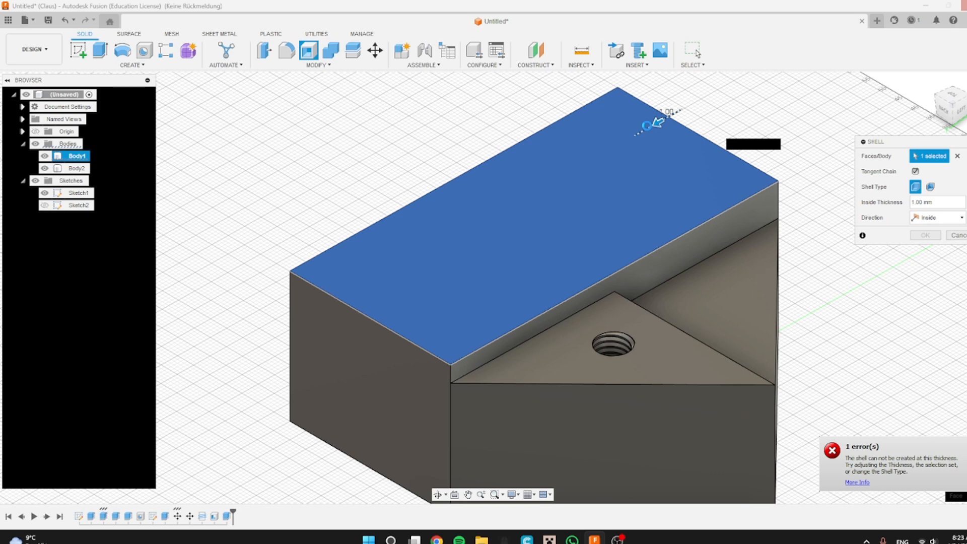
drag(657, 122, 649, 129)
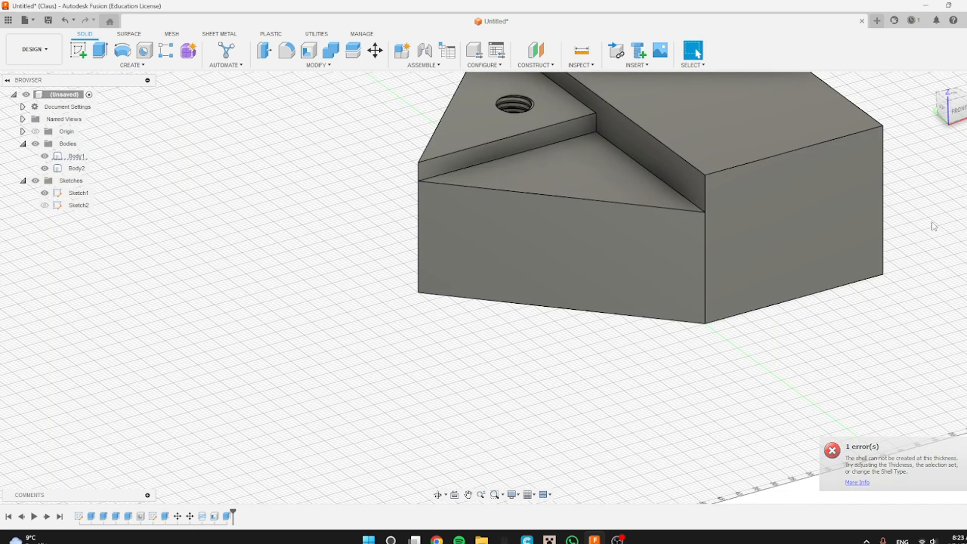
scroll(932, 224, down, 5)
mouse_move(862, 237)
middle_down()
mouse_move(662, 209)
mouse_move(532, 178)
mouse_move(539, 155)
mouse_move(639, 233)
mouse_move(654, 211)
mouse_move(770, 342)
middle_up()
scroll(732, 290, down, 2)
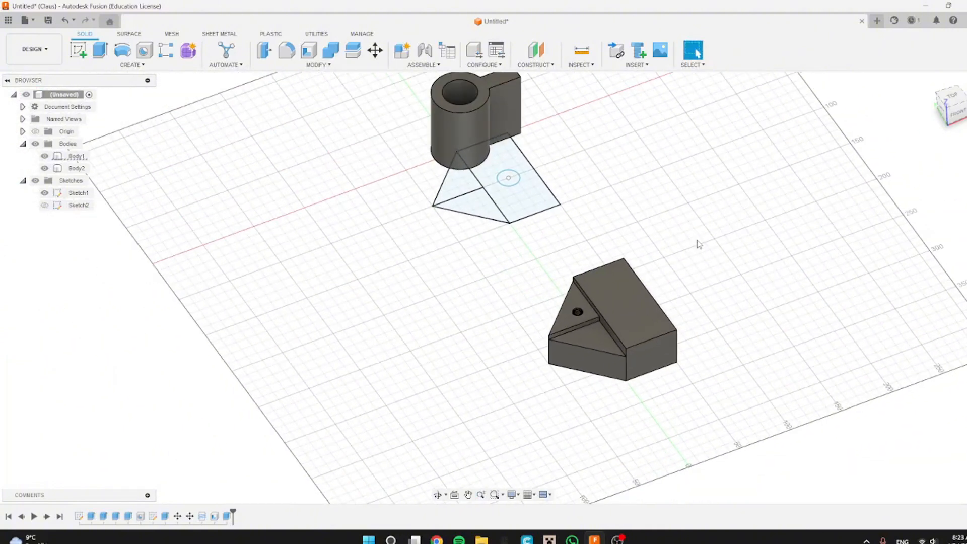
middle_drag(698, 243, 659, 300)
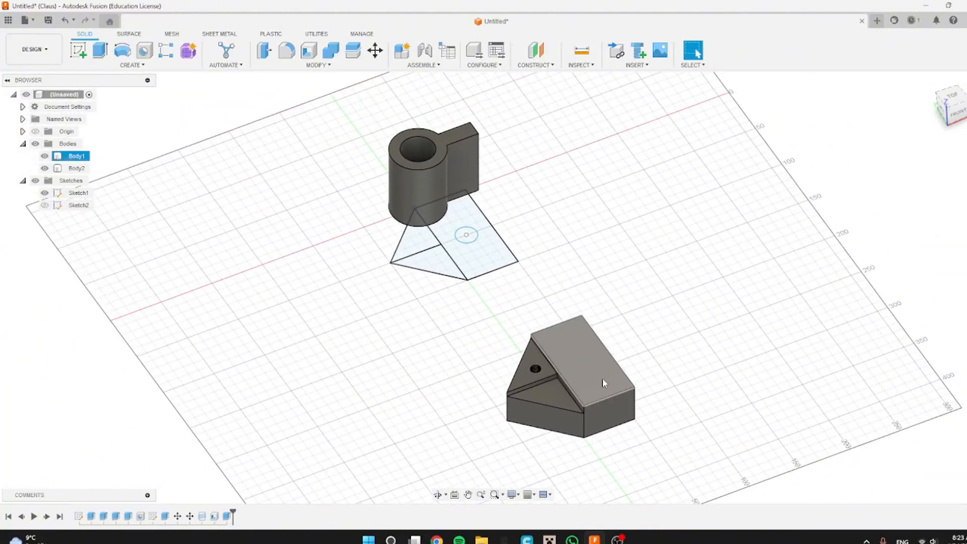
scroll(602, 380, up, 4)
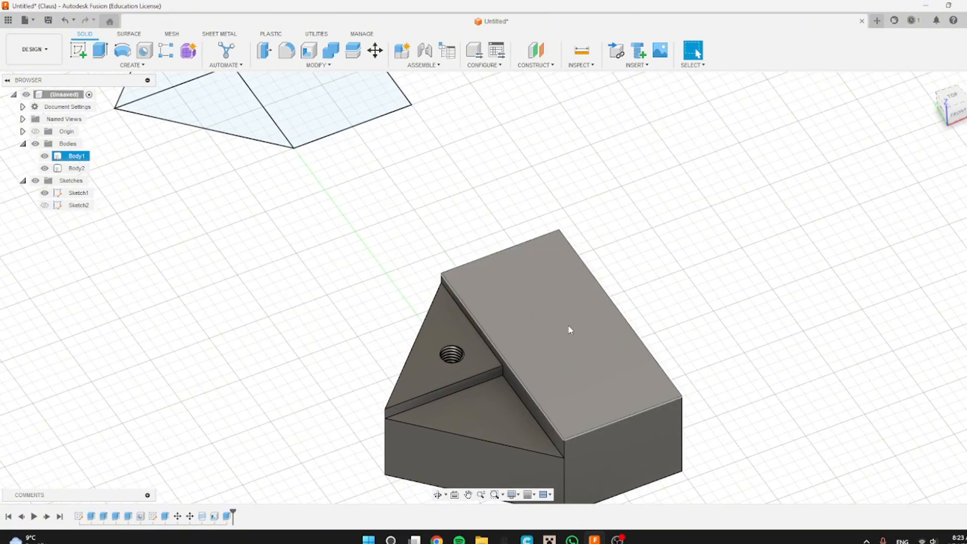
scroll(514, 267, down, 3)
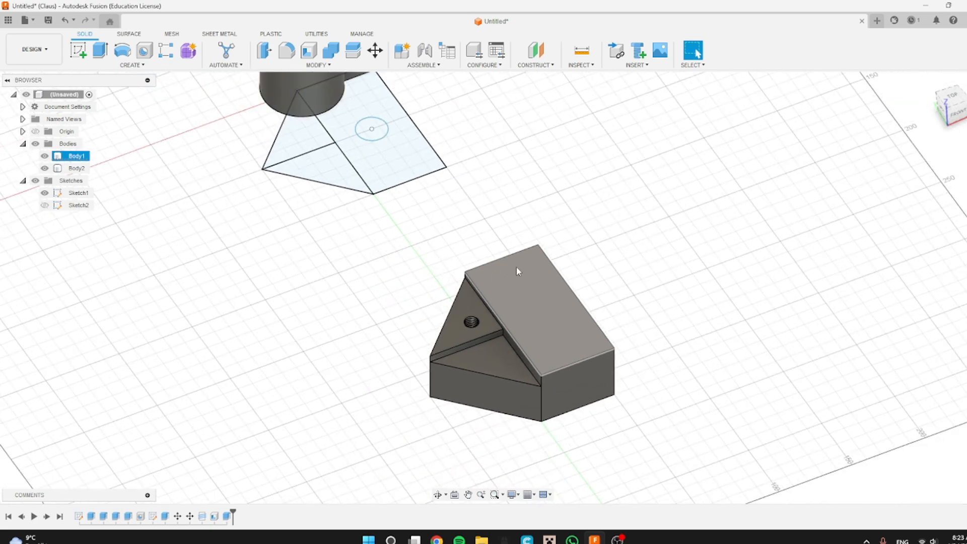
Fillet the four edges of the block's rectangular top face with a constant radius of 5.5 mm.
middle_drag(403, 146, 517, 306)
scroll(334, 100, up, 3)
scroll(638, 286, down, 1)
middle_drag(638, 286, 723, 384)
scroll(722, 384, down, 3)
middle_drag(770, 418, 643, 231)
scroll(643, 231, up, 3)
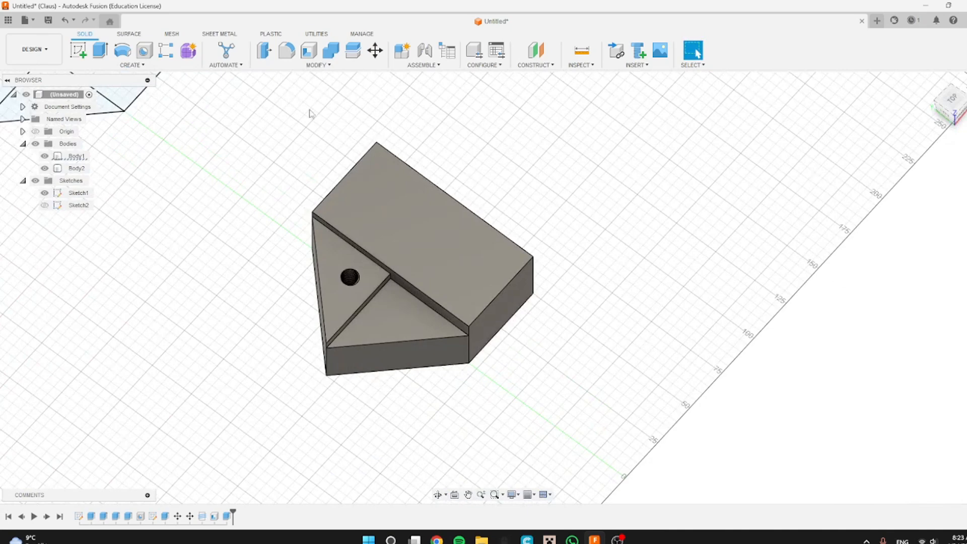
click(286, 51)
shift+middle_drag(571, 228, 468, 253)
scroll(473, 276, up, 3)
click(499, 277)
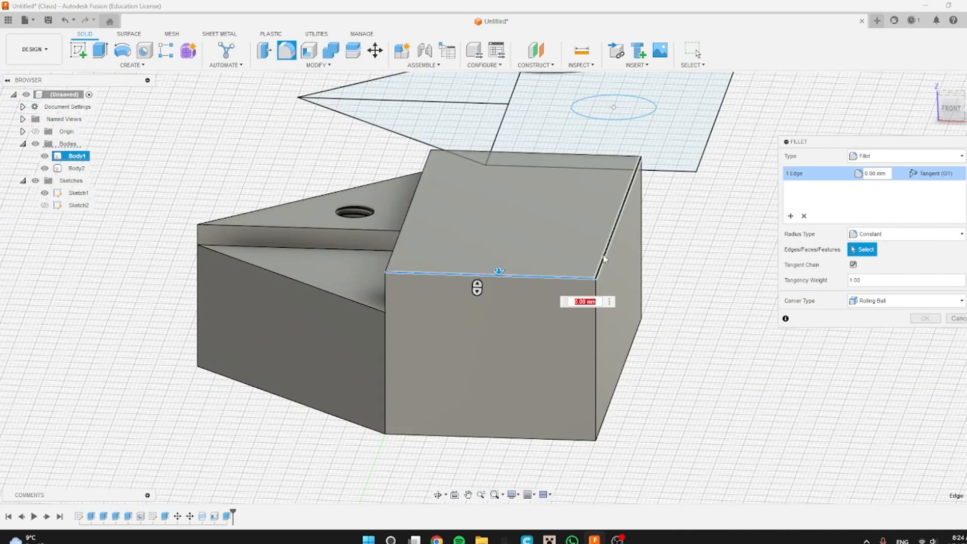
click(608, 254)
click(395, 252)
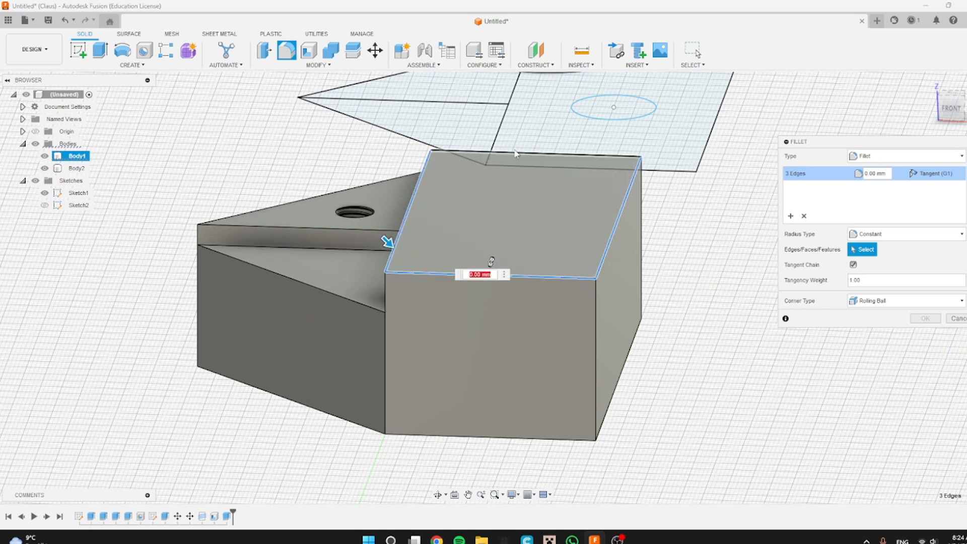
click(519, 157)
text(5.5)
key(Return)
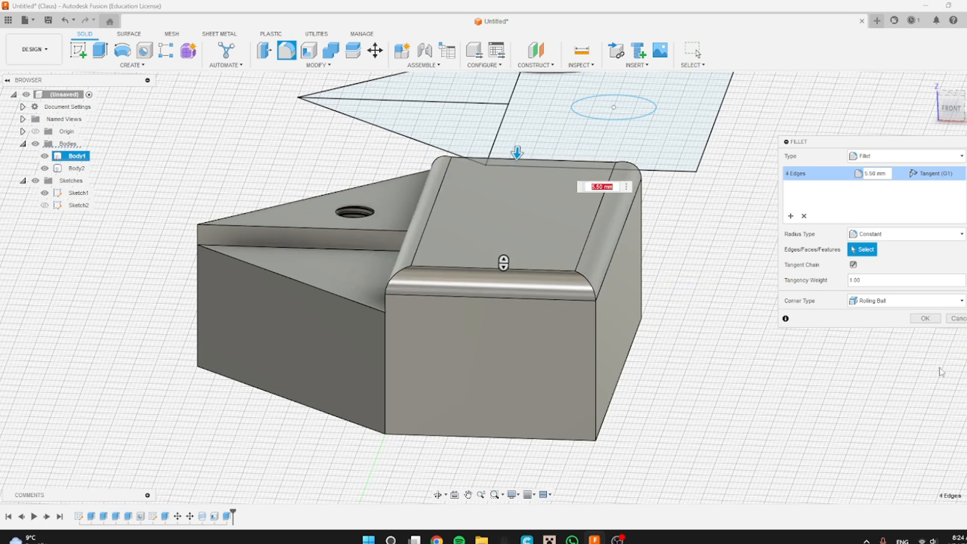
click(926, 319)
Try to fillet the four outer top edges of the cylinder-and-tab body together.
shift+middle_drag(816, 328, 543, 320)
mouse_move(849, 302)
middle_down()
mouse_move(722, 302)
mouse_move(718, 290)
mouse_move(695, 295)
mouse_move(645, 263)
mouse_move(728, 218)
mouse_move(618, 455)
middle_up()
scroll(507, 335, up, 5)
click(473, 355)
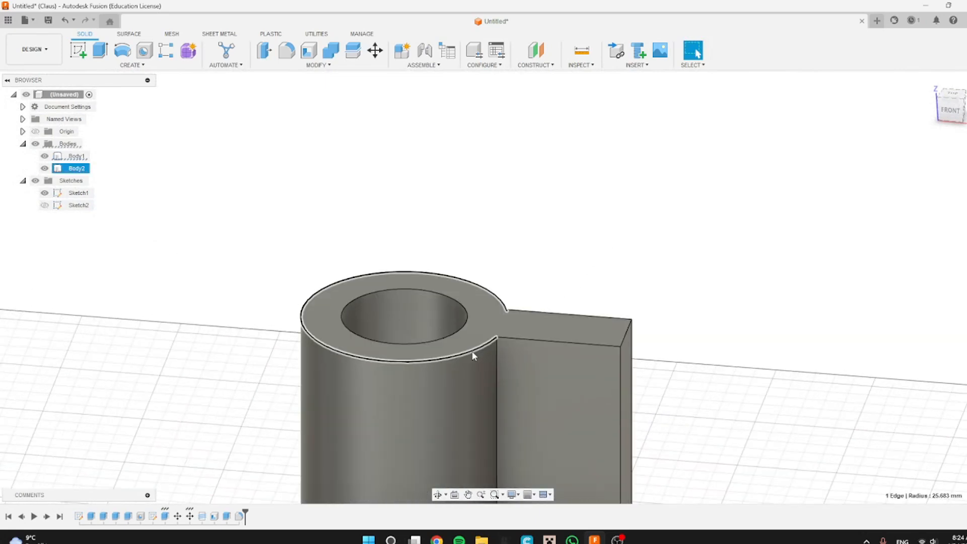
ctrl+click(529, 339)
ctrl+click(557, 314)
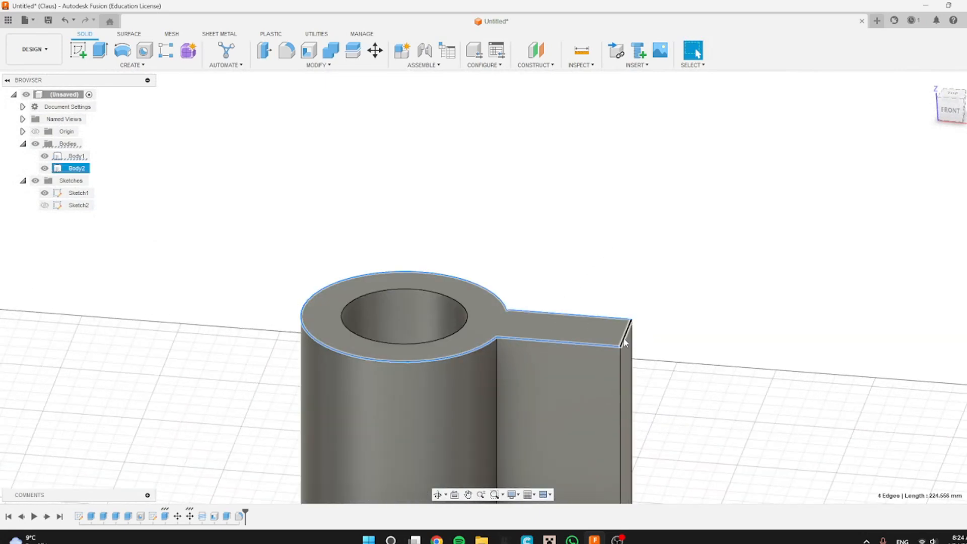
key(f)
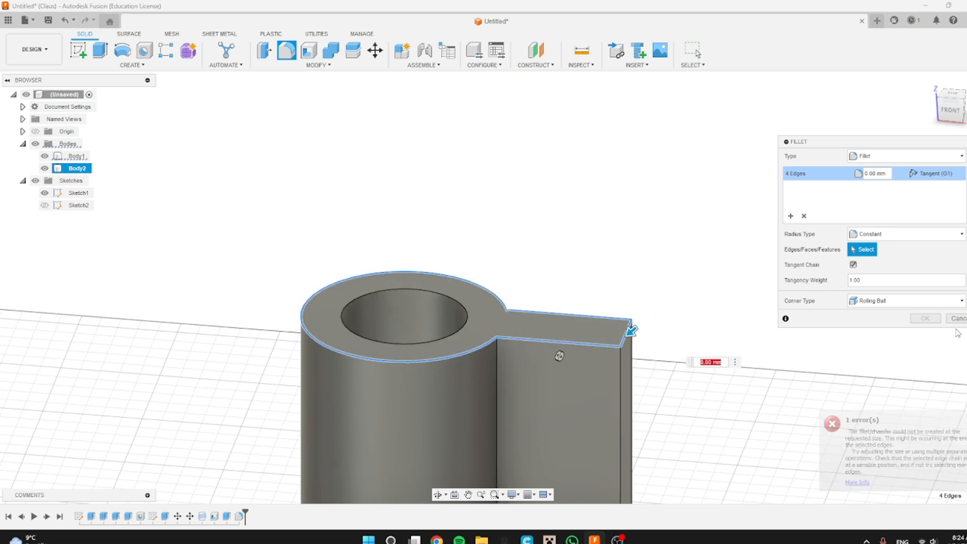
click(956, 318)
Try to fillet only the cylinder's outer circular top edge with a radius of about 5 mm.
click(446, 357)
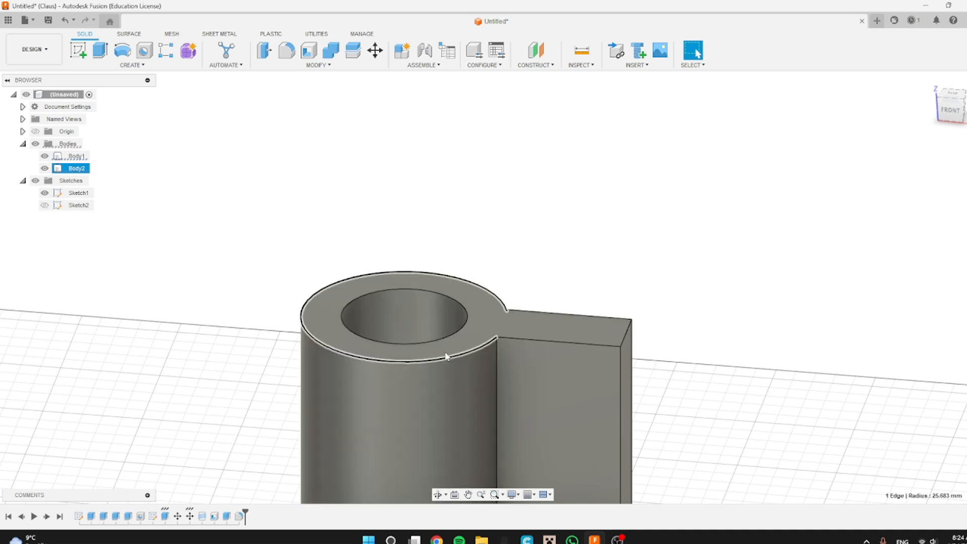
click(289, 54)
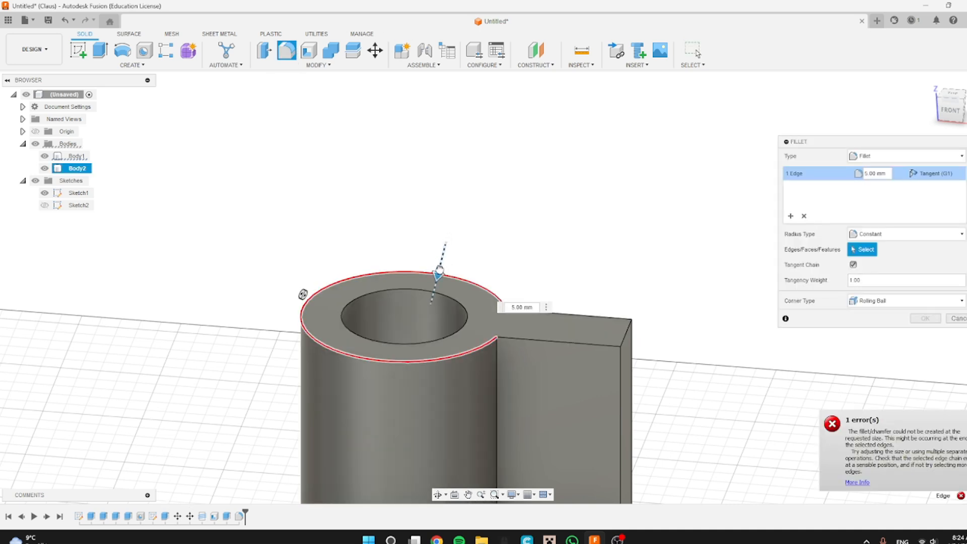
drag(439, 270, 480, 224)
key(Escape)
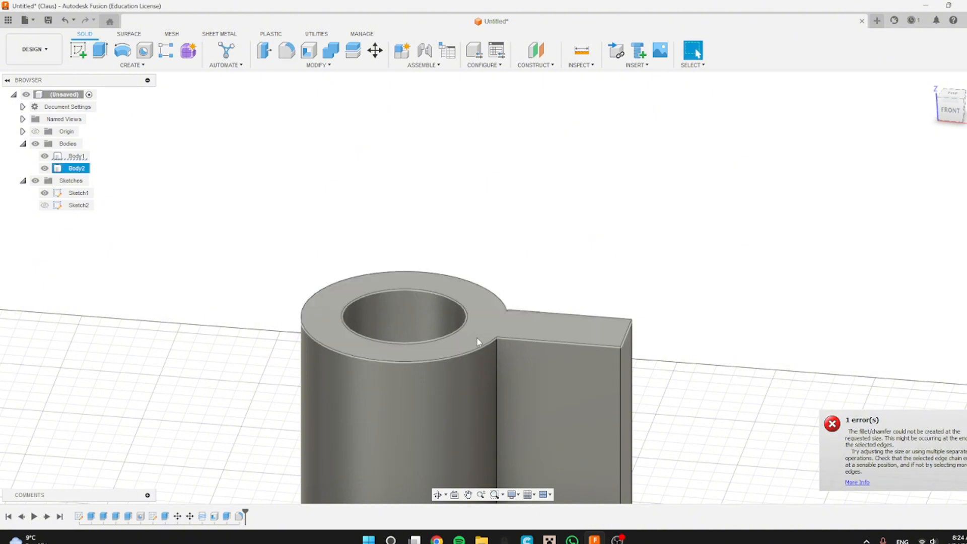
Fillet the vertical inner-corner edge where one side of the tab meets the cylinder.
click(496, 357)
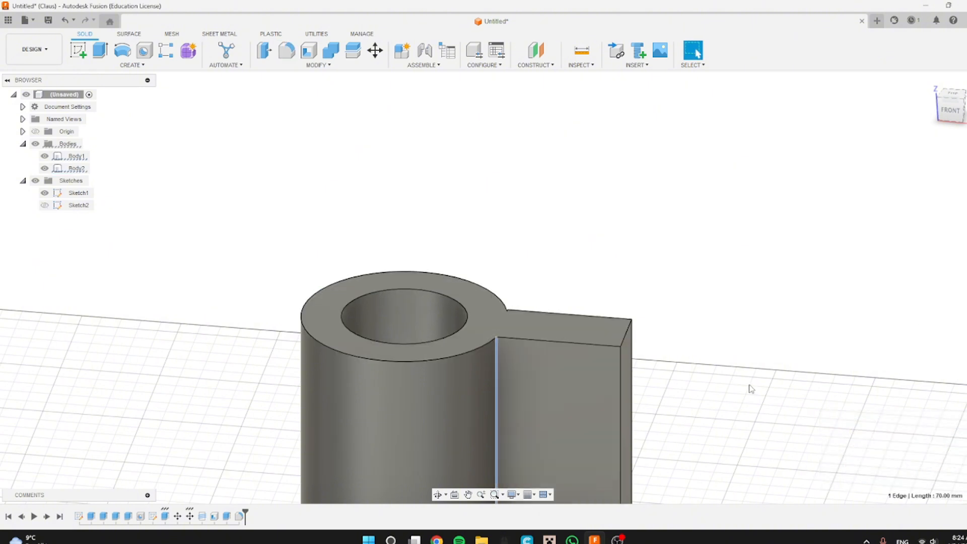
key(s)
scroll(705, 354, down, 1)
middle_drag(443, 230, 440, 170)
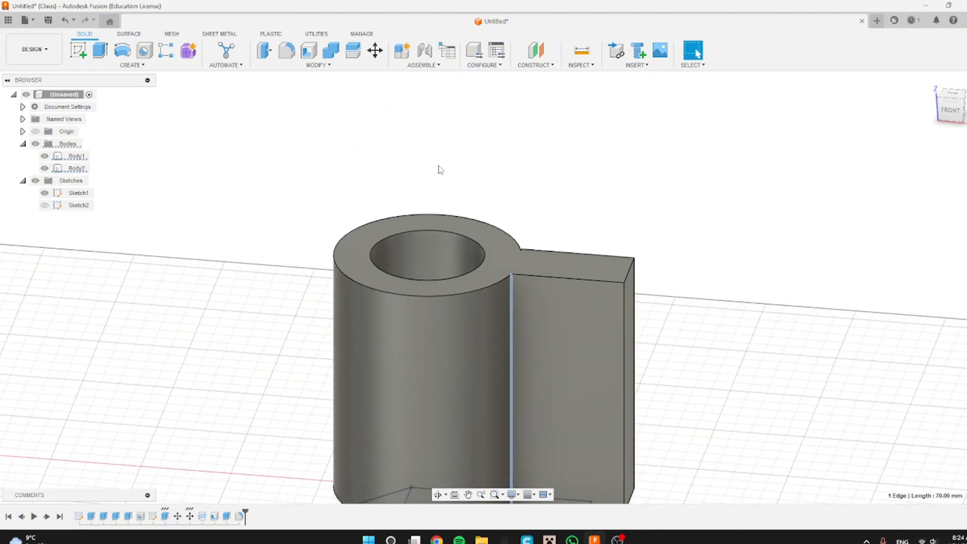
key(f)
click(915, 326)
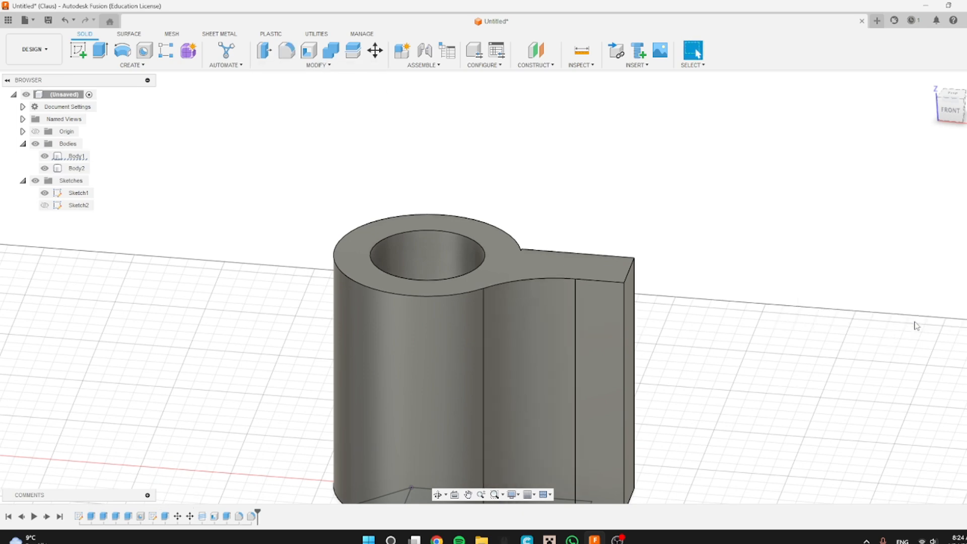
mouse_move(765, 301)
shift+middle_down()
mouse_move(716, 307)
mouse_move(747, 287)
shift+middle_up()
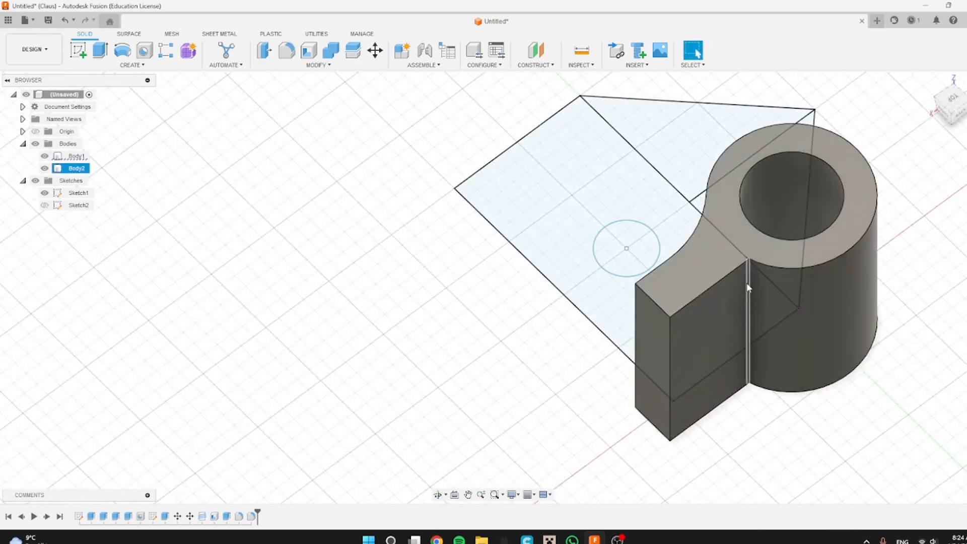
click(747, 287)
shift+middle_drag(539, 339, 477, 338)
scroll(679, 360, down, 3)
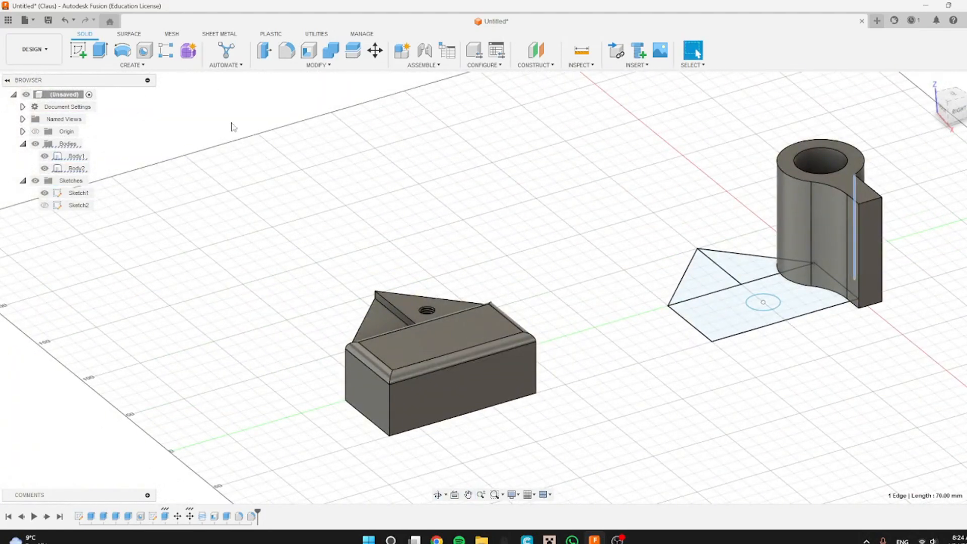
click(330, 51)
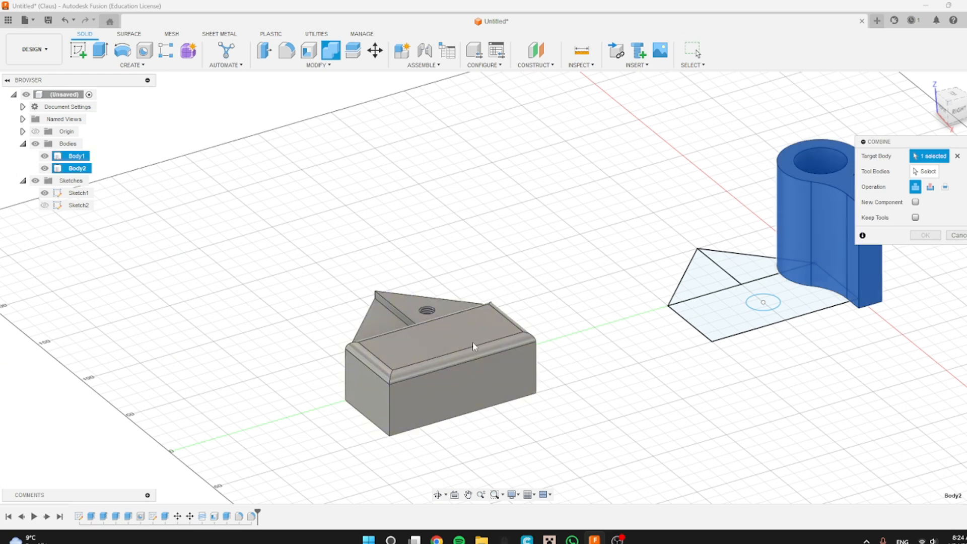
click(955, 235)
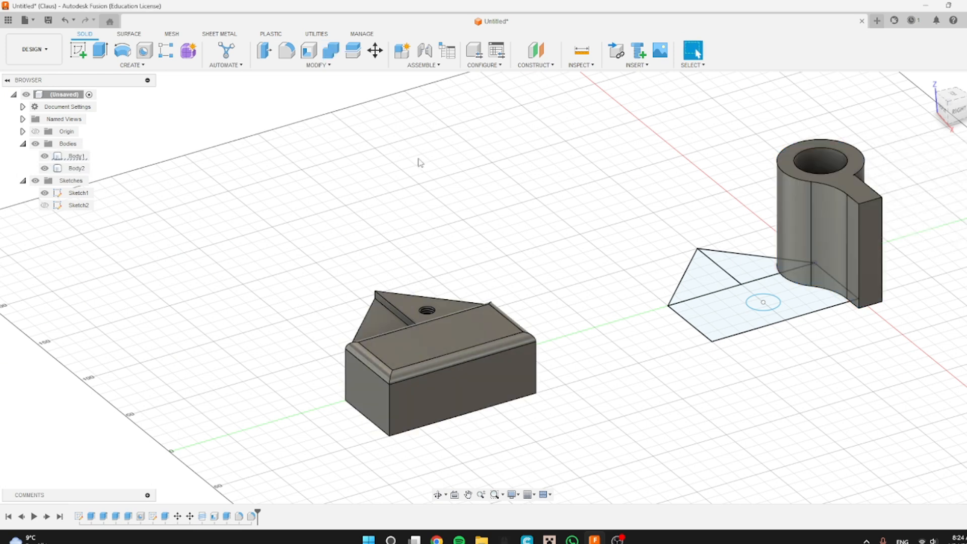
Split the cylinder-and-tab body lengthwise into two halves along a vertical plane through the cylinder's centre and the tab.
click(354, 53)
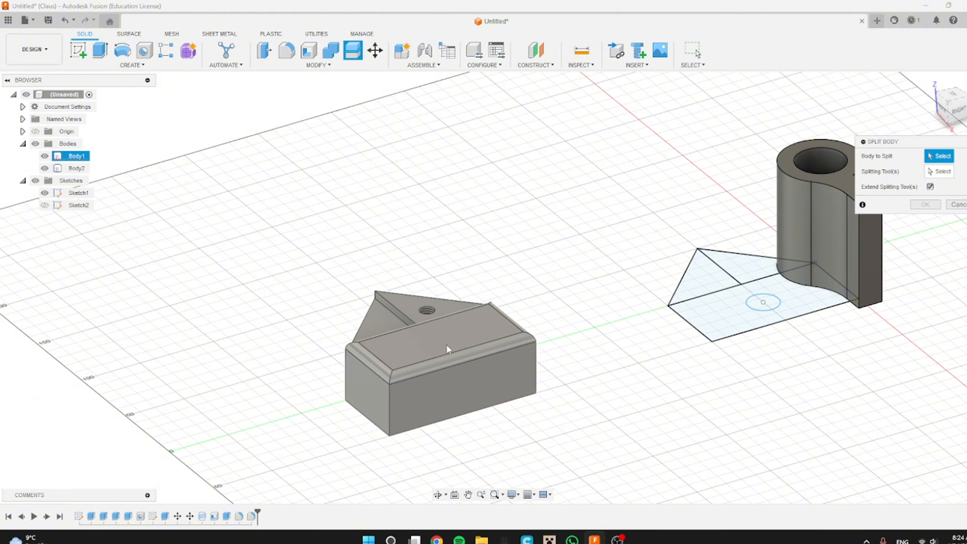
scroll(827, 224, down, 1)
middle_drag(755, 262, 534, 297)
scroll(801, 179, up, 3)
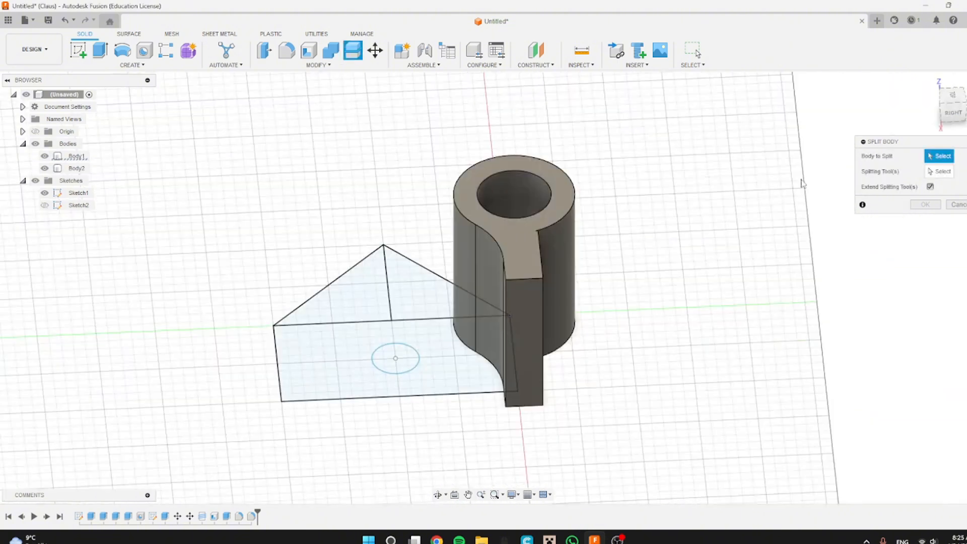
click(523, 220)
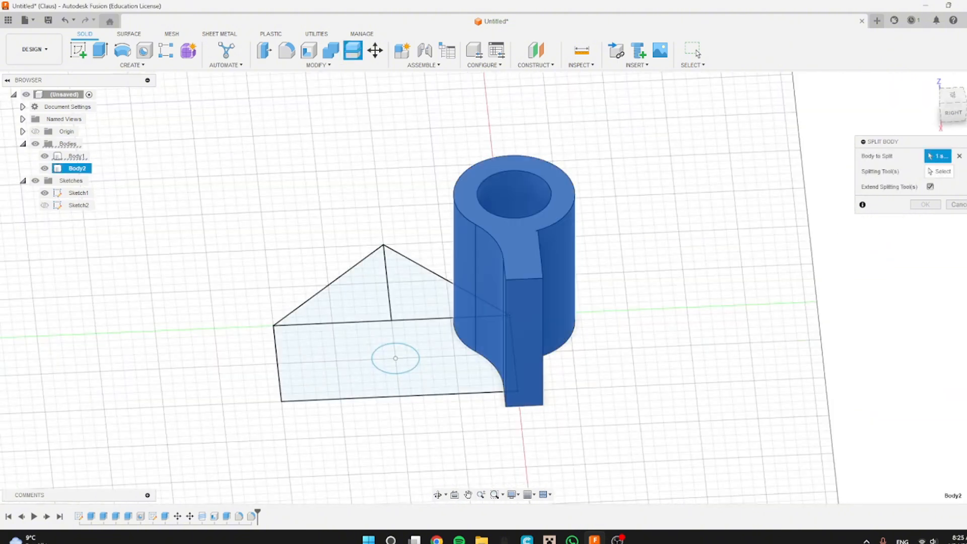
click(952, 172)
shift+middle_drag(515, 300, 585, 246)
click(558, 165)
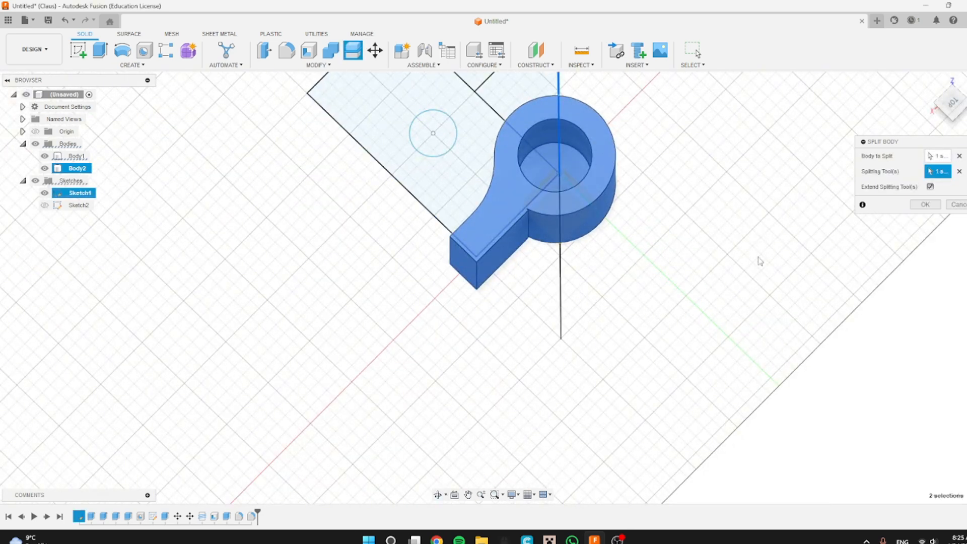
click(548, 174)
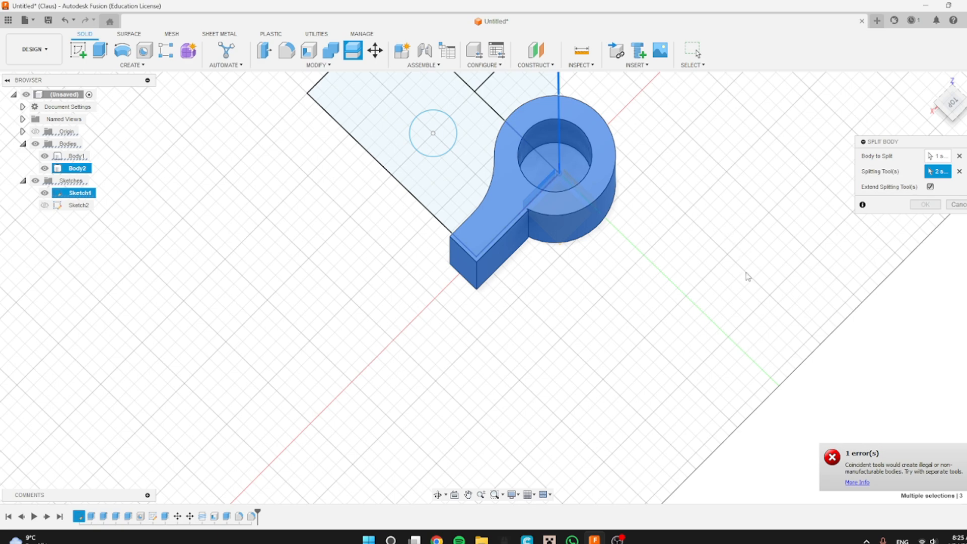
shift+middle_drag(747, 276, 744, 243)
click(925, 188)
shift+middle_drag(874, 216, 832, 356)
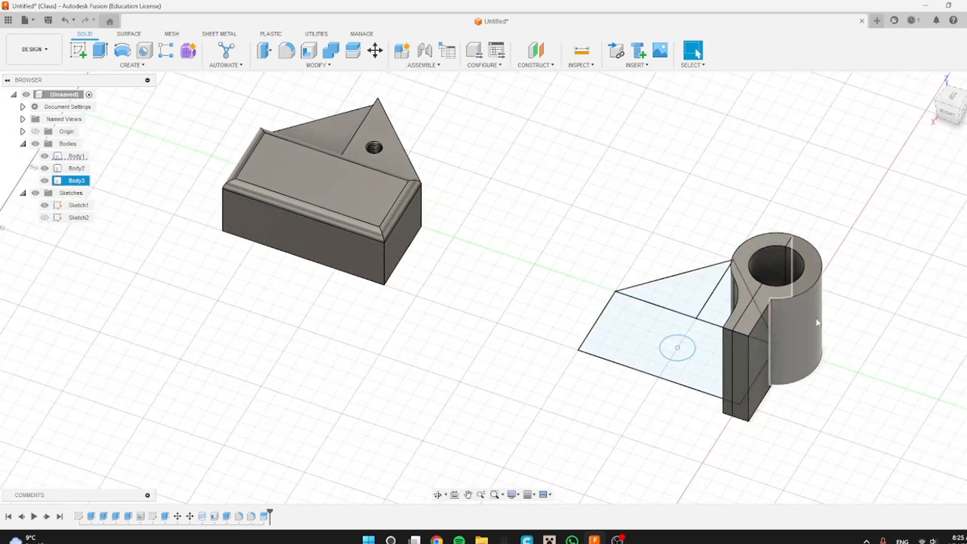
Move the half with the filleted tab side straight away from the other half to open a gap between them.
click(76, 168)
click(375, 51)
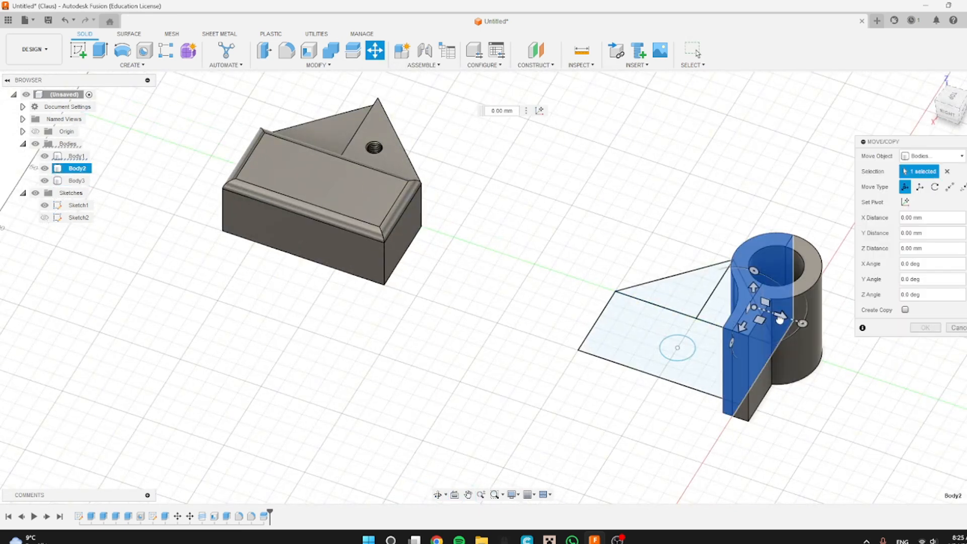
drag(779, 319, 690, 302)
shift+middle_drag(689, 302, 637, 224)
click(924, 328)
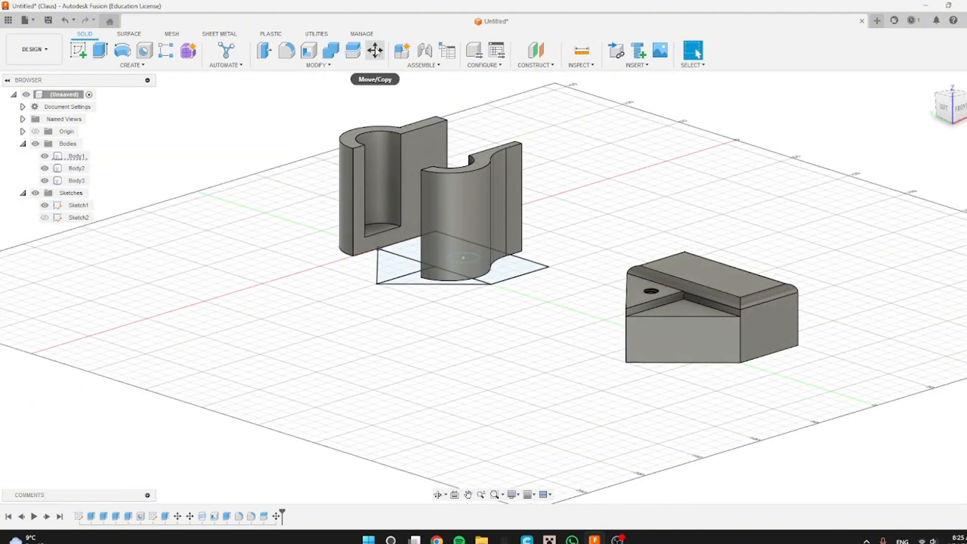
click(376, 52)
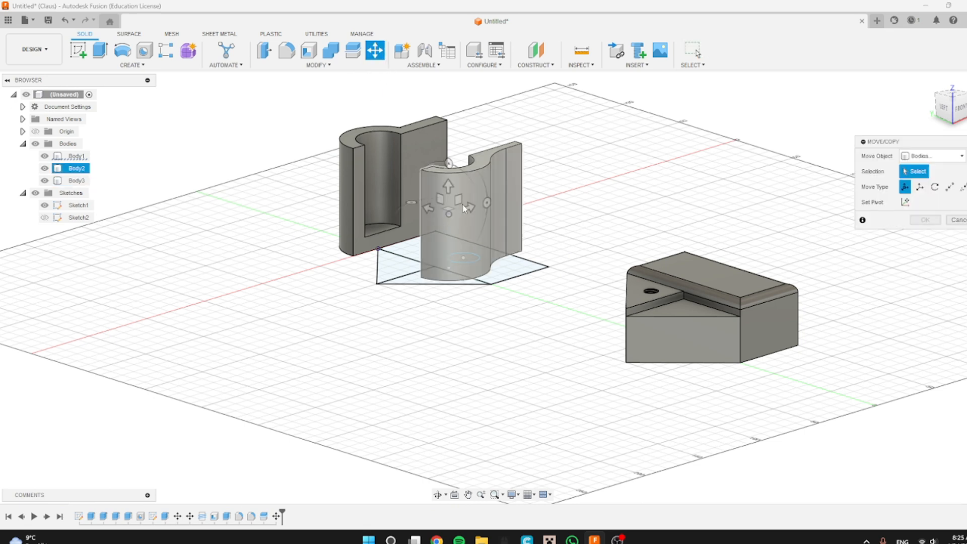
click(680, 347)
click(679, 349)
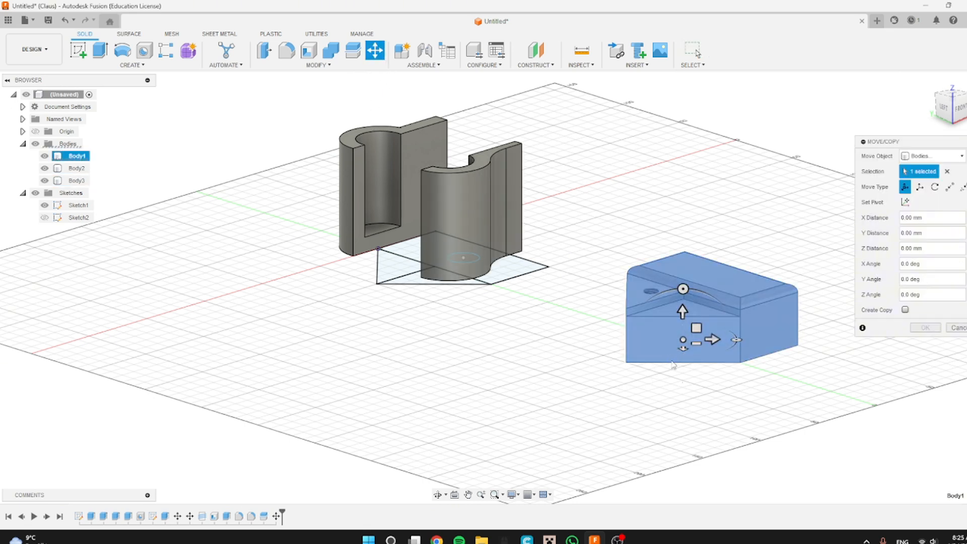
click(945, 329)
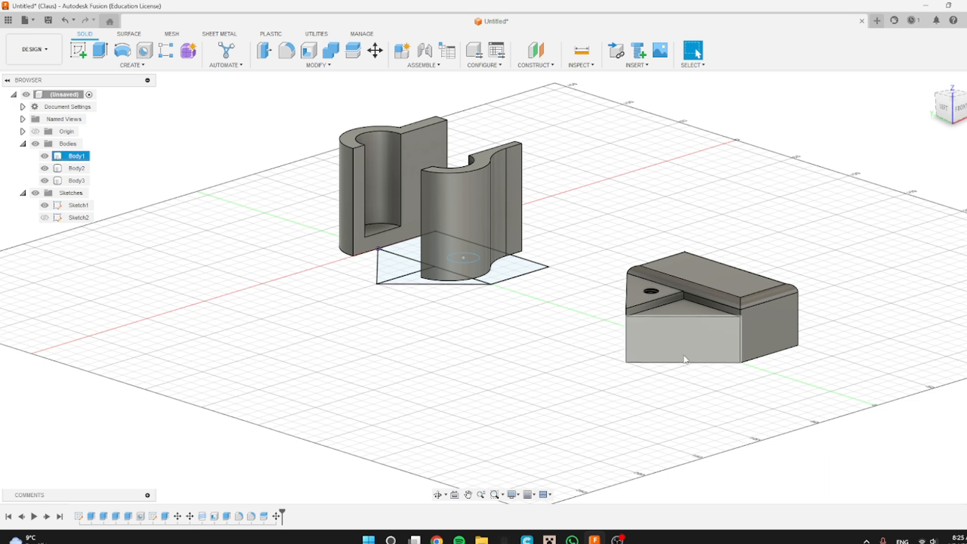
middle_drag(683, 368, 484, 428)
scroll(484, 428, up, 3)
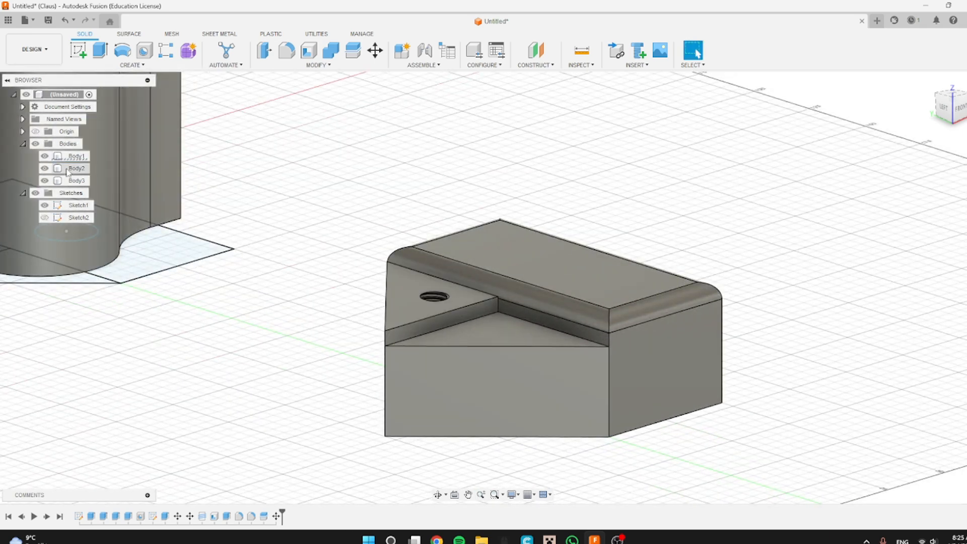
click(76, 156)
click(374, 56)
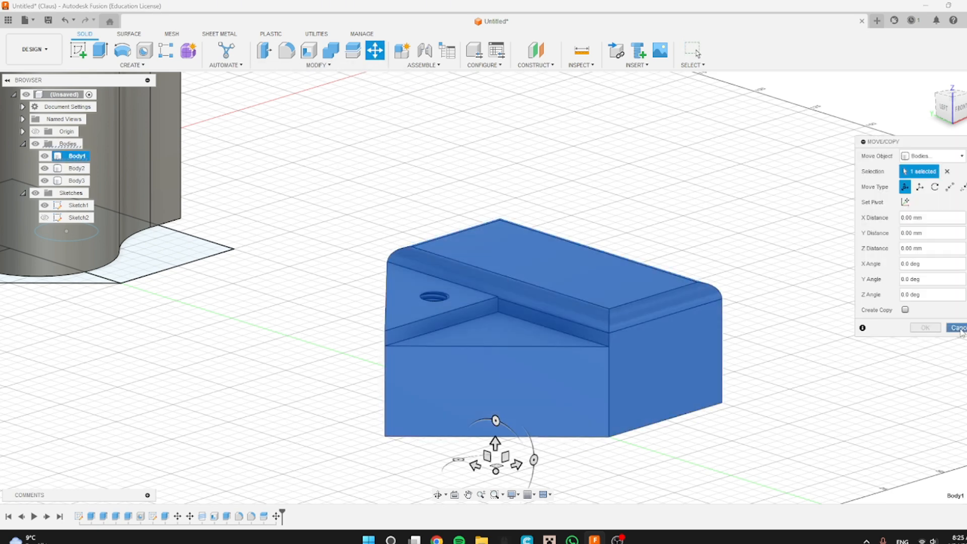
click(958, 328)
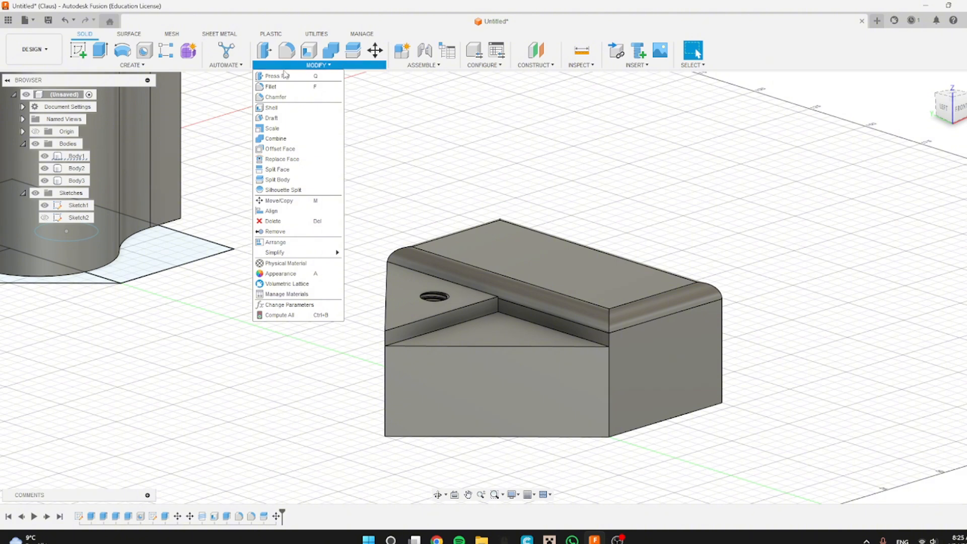
Chamfer the outer top edge of the block's recessed corner with an equal distance of 5 mm.
click(306, 96)
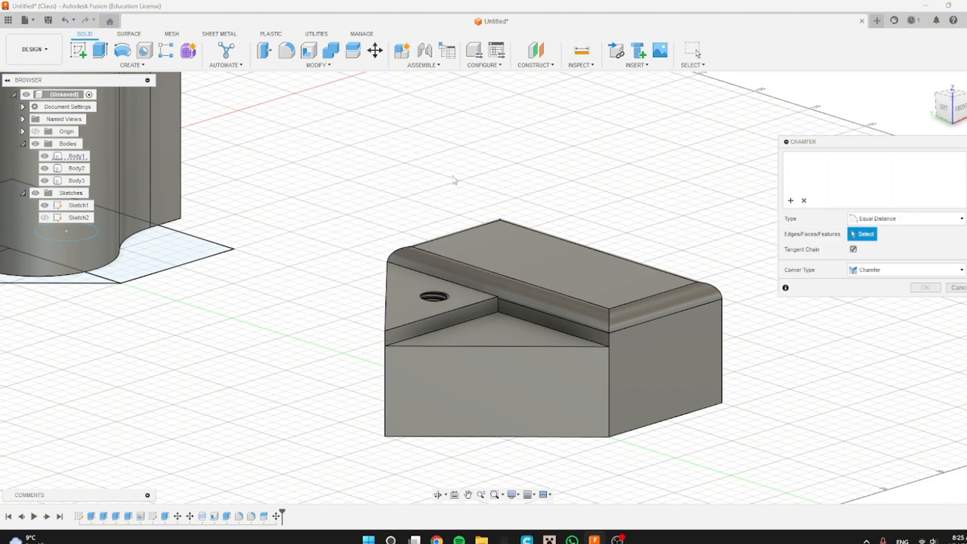
key(F6)
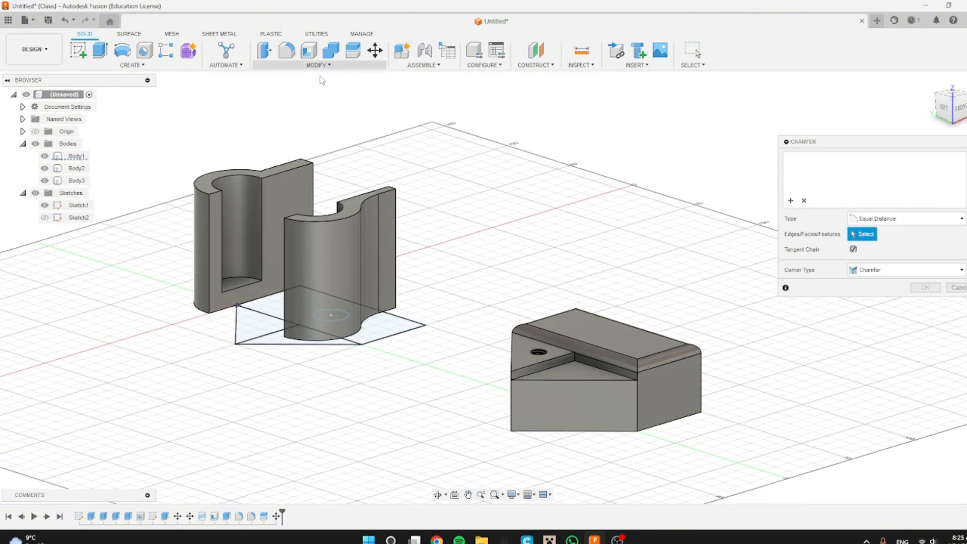
scroll(534, 297, up, 4)
click(644, 443)
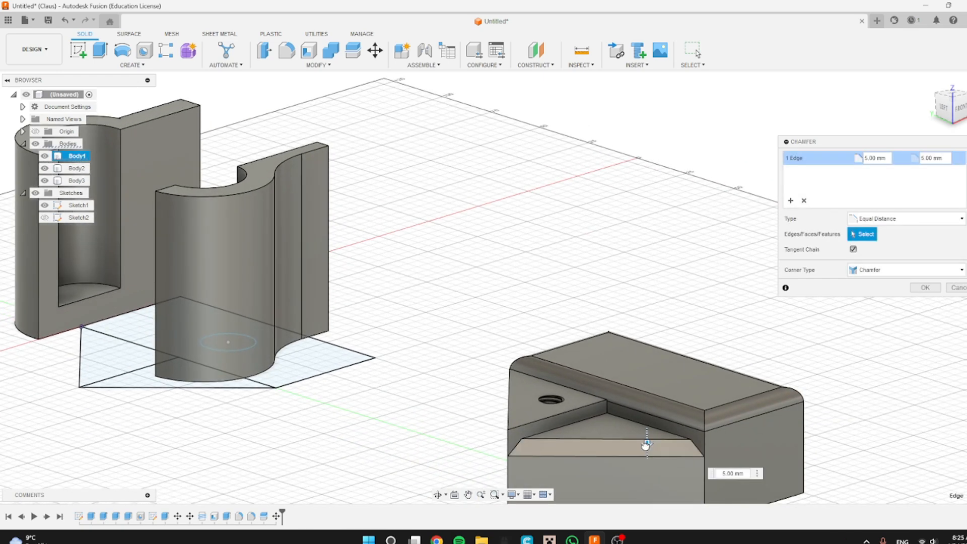
shift+middle_drag(645, 443, 528, 246)
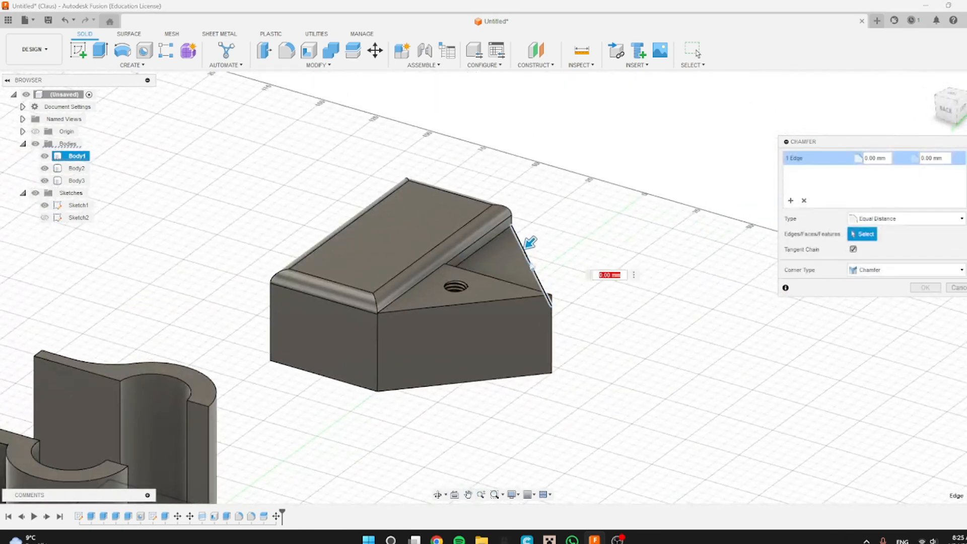
text(10)
drag(522, 251, 528, 244)
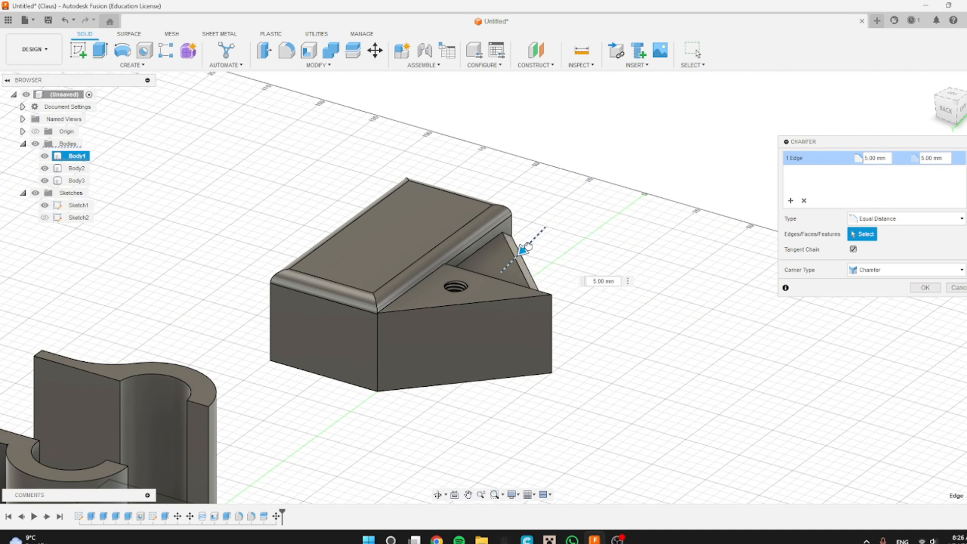
click(926, 289)
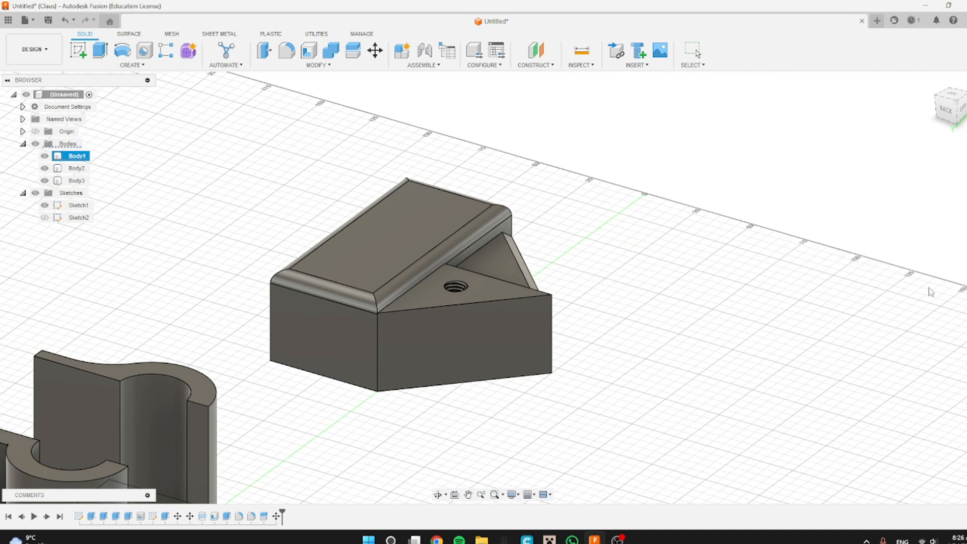
Try to offset the outer curved face of the half-cylinder with the filleted tab side.
shift+middle_drag(755, 302, 579, 282)
click(313, 65)
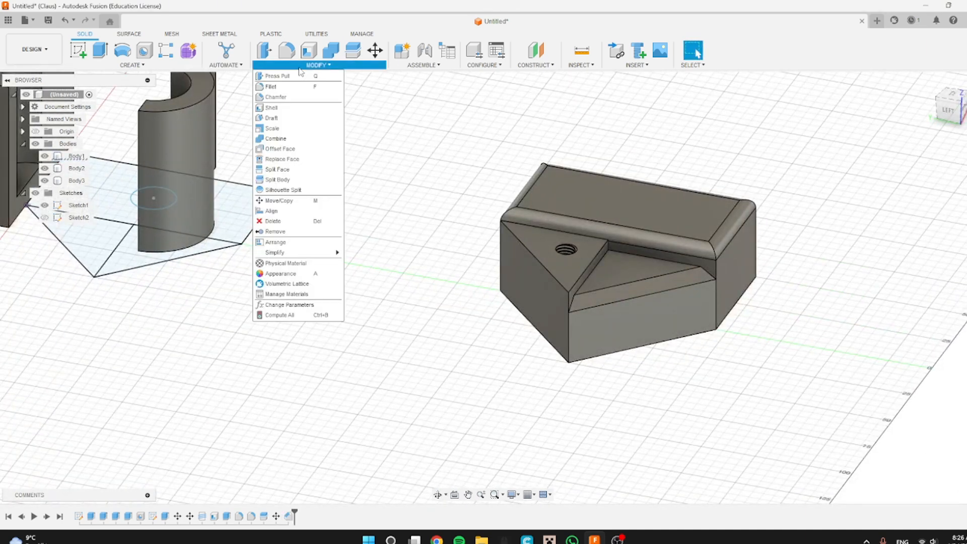
click(300, 149)
shift+middle_drag(312, 241, 185, 171)
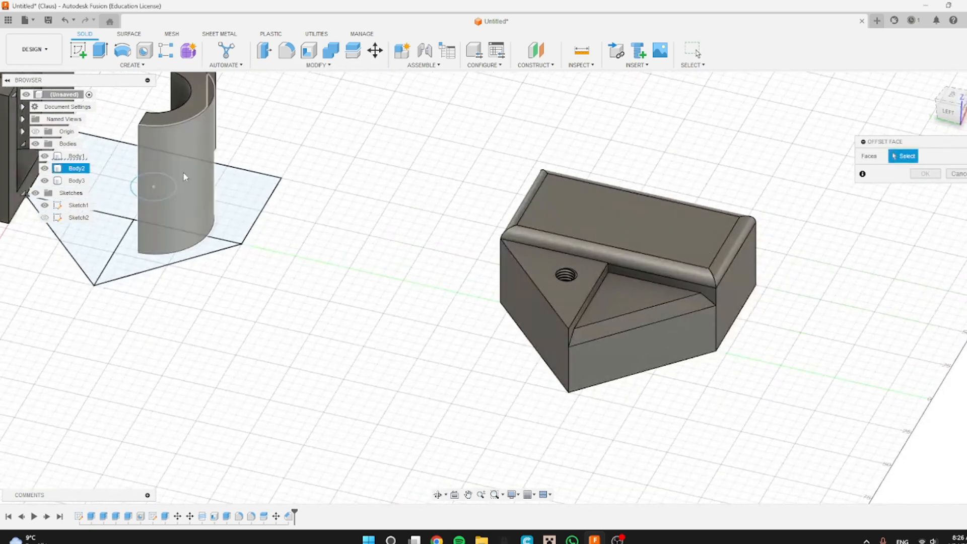
click(184, 171)
mouse_move(207, 186)
mouse_down()
mouse_move(209, 179)
mouse_move(237, 188)
mouse_move(330, 244)
mouse_move(234, 189)
mouse_move(205, 185)
mouse_up()
middle_drag(204, 186, 323, 283)
drag(323, 281, 346, 313)
click(956, 189)
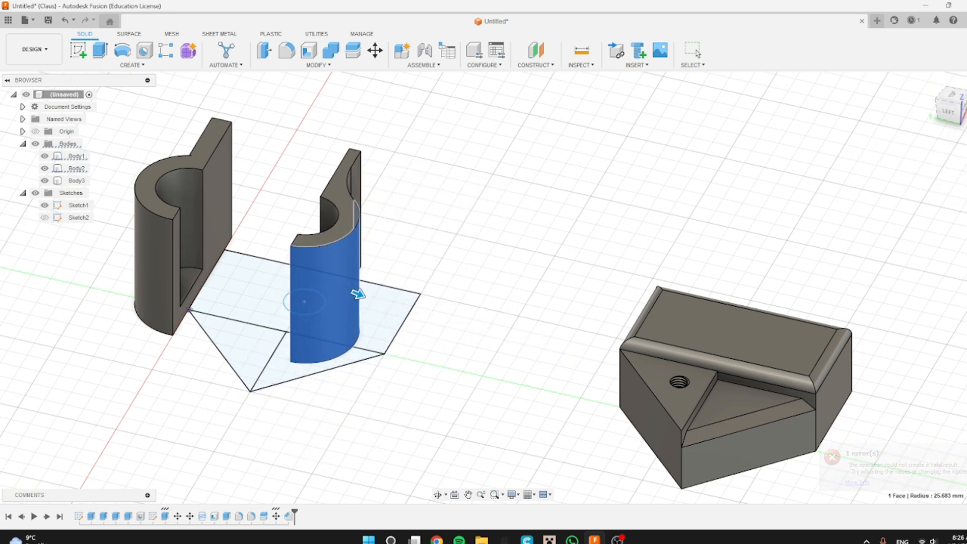
Try to align the block's side face with the flat split face of the half without the fillet.
click(304, 65)
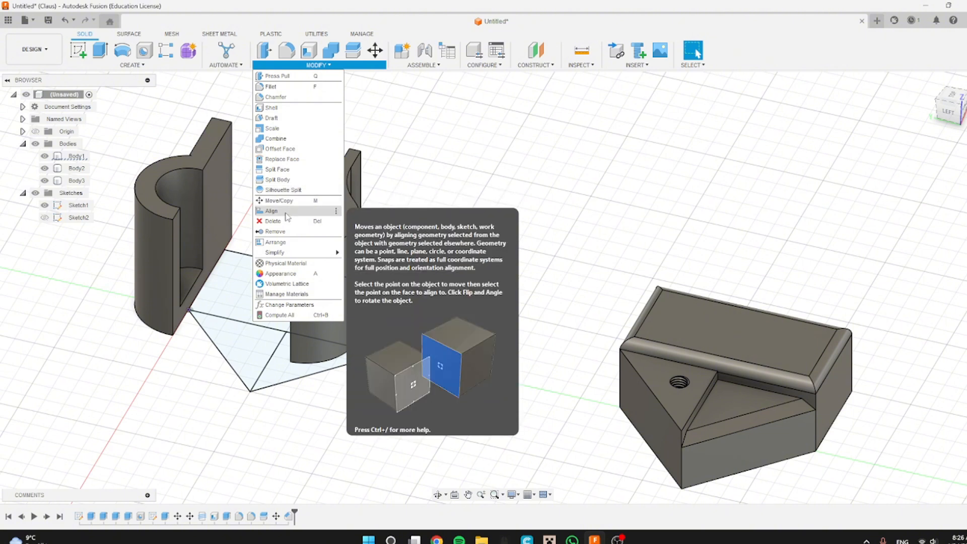
click(302, 211)
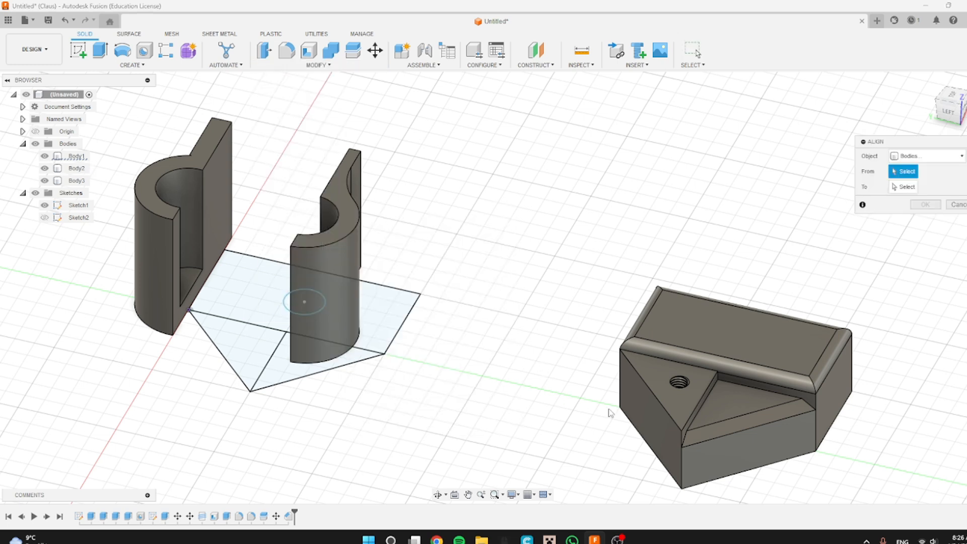
click(650, 409)
click(216, 222)
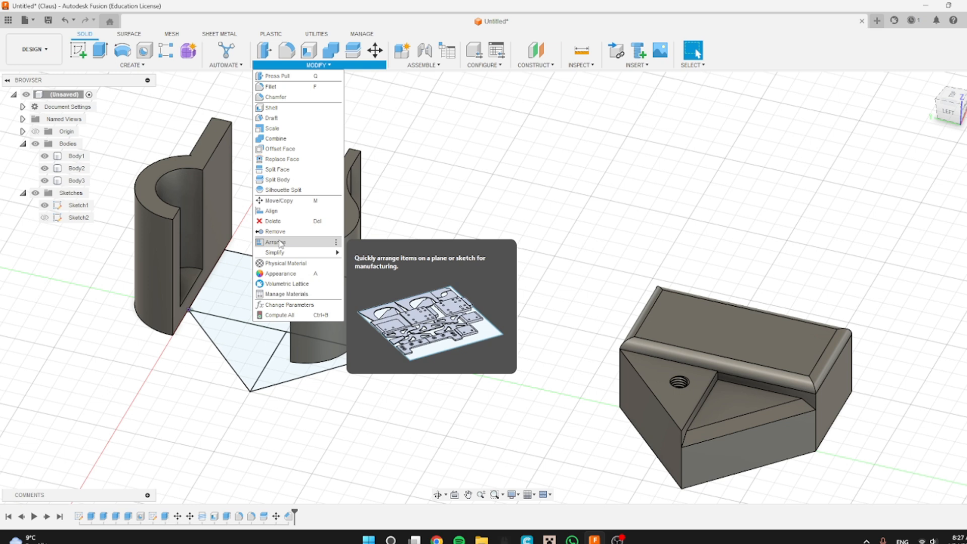
Apply the Oak wood appearance to the whole block with the threaded hole.
mouse_move(298, 256)
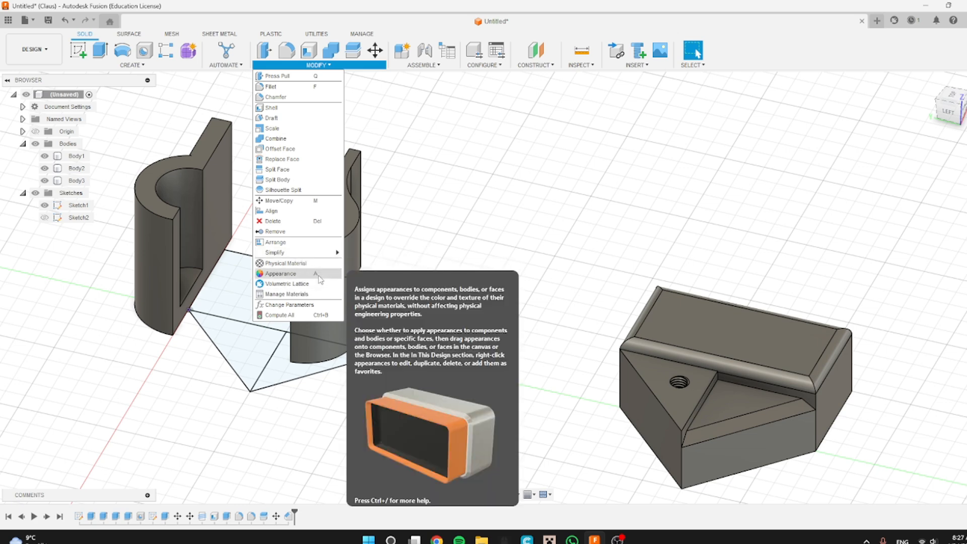
click(317, 273)
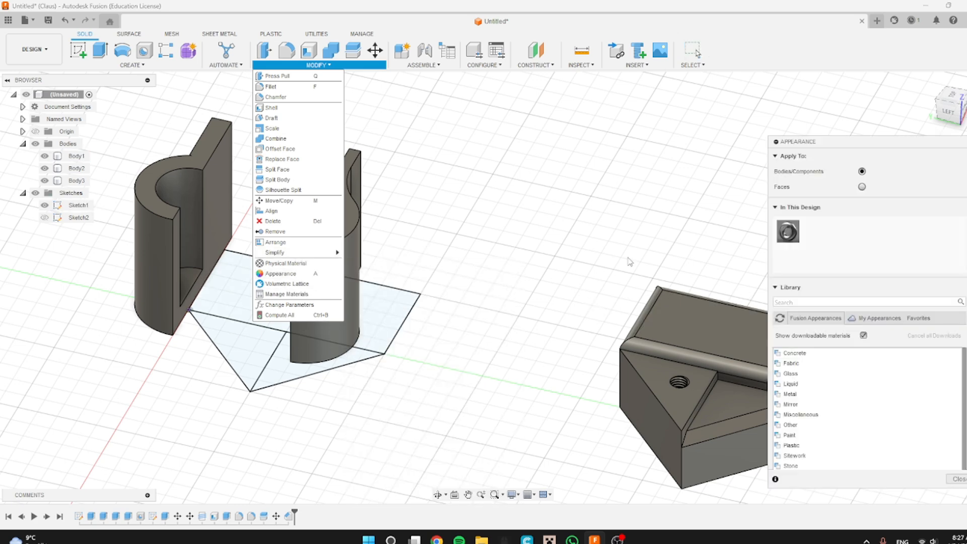
click(586, 283)
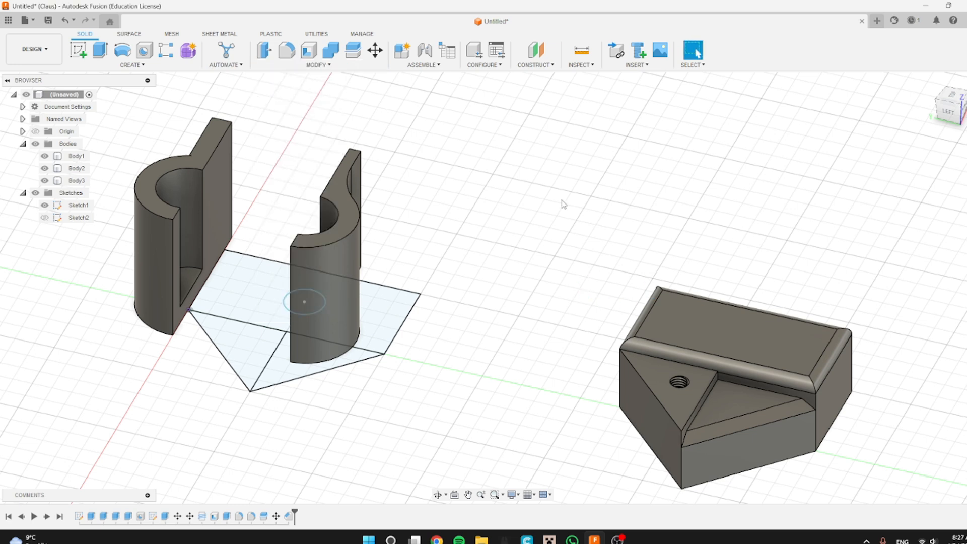
key(a)
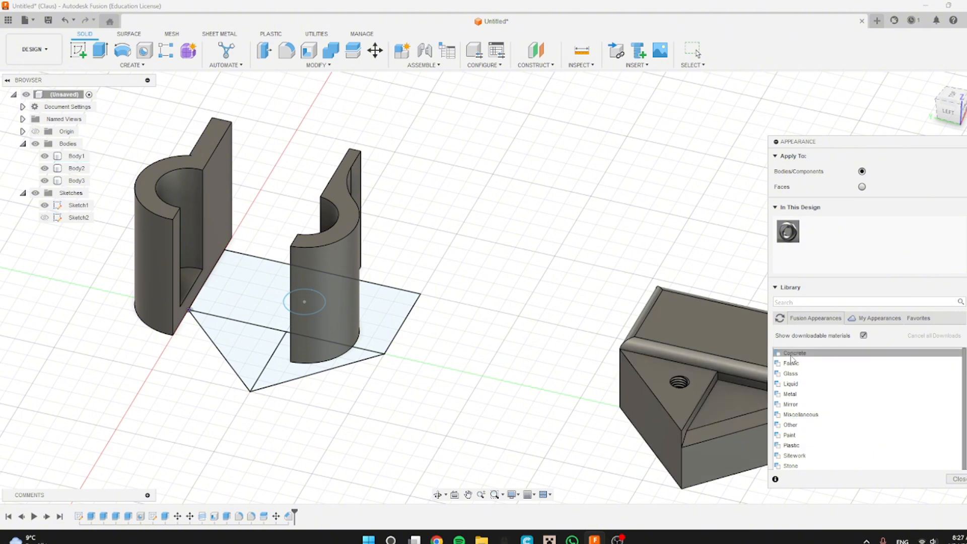
scroll(830, 426, down, 2)
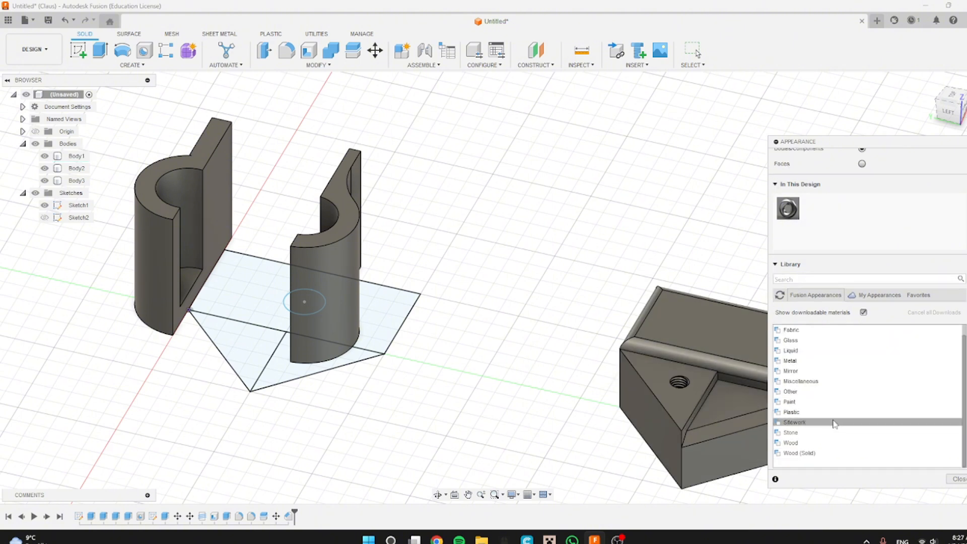
click(821, 443)
scroll(833, 426, down, 5)
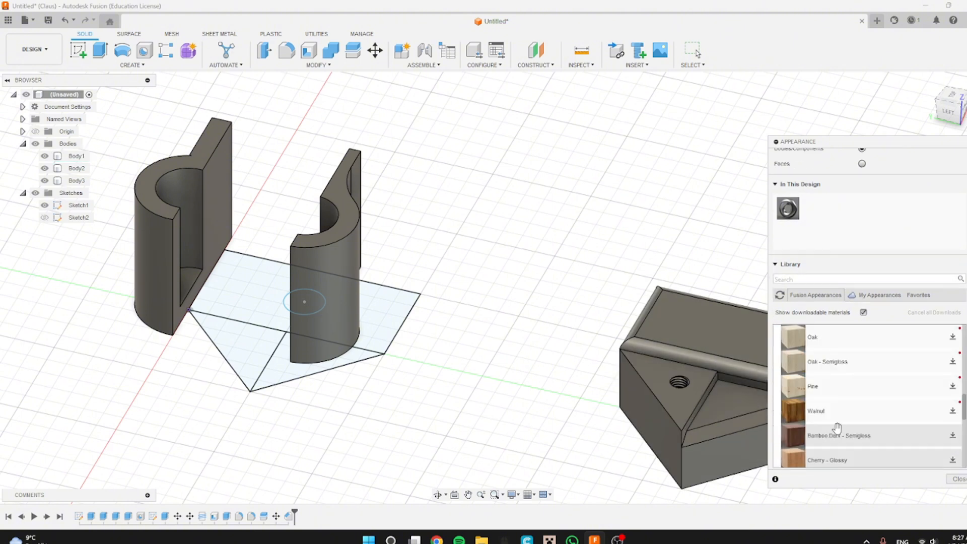
click(852, 404)
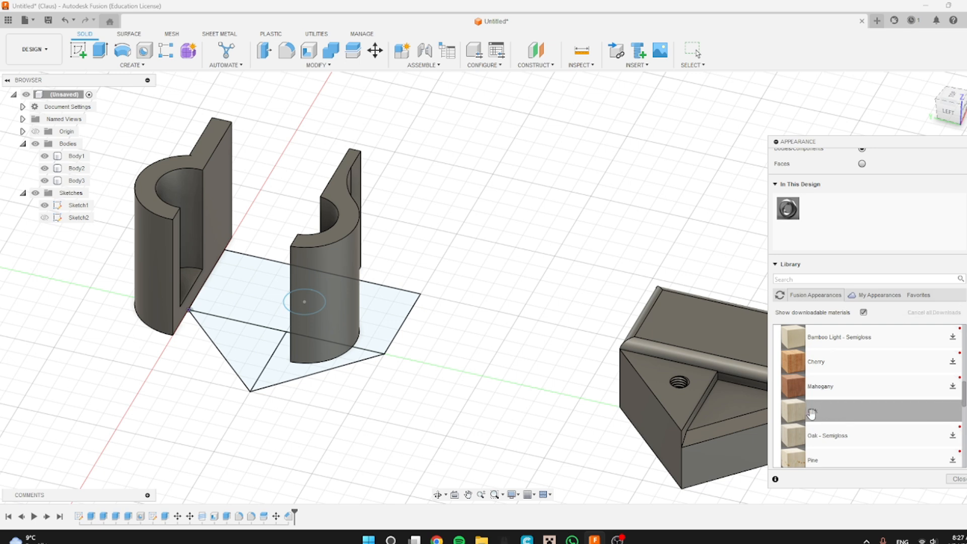
drag(804, 411, 667, 347)
Apply the Aluminum - Polished metal appearance to the half-cylinder body with the filleted tab side.
middle_drag(669, 249, 560, 233)
scroll(561, 233, down, 1)
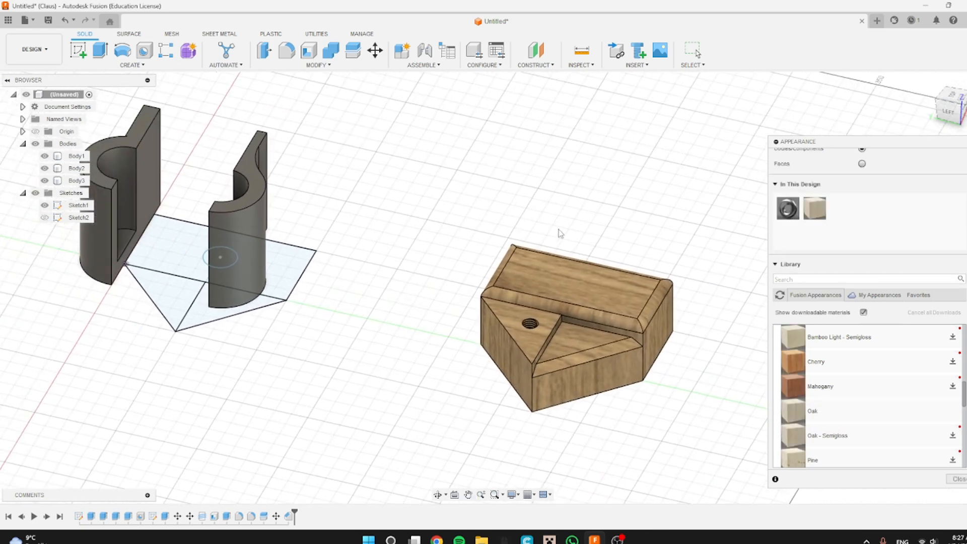
scroll(816, 366, up, 10)
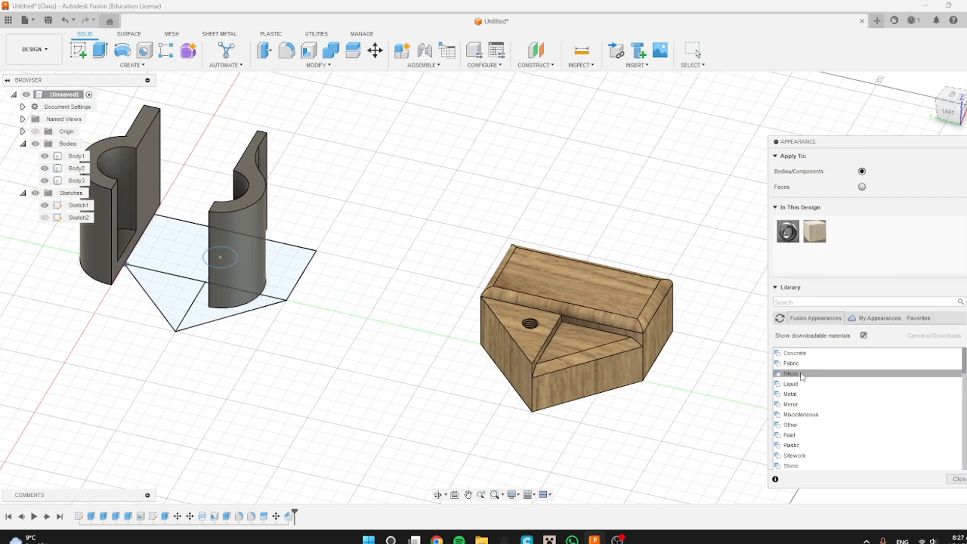
click(810, 396)
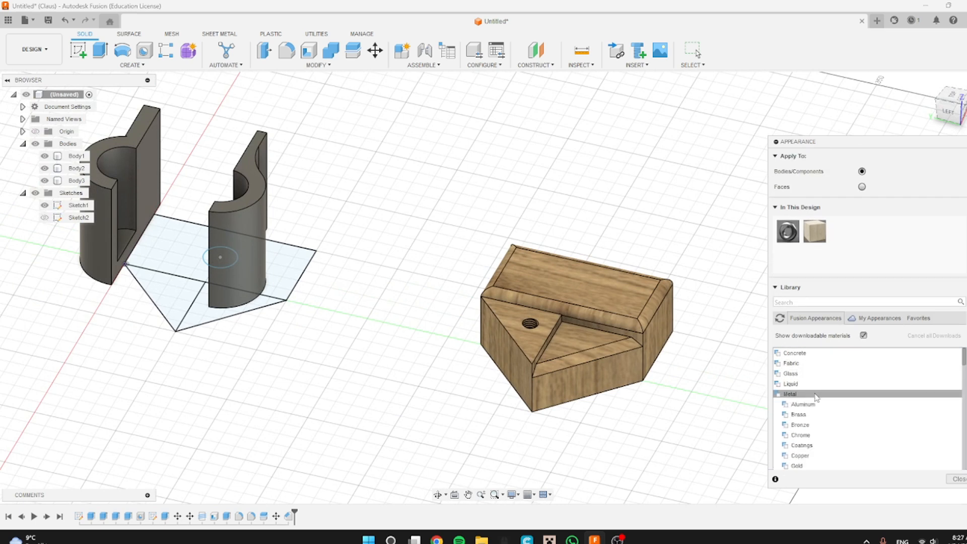
scroll(931, 422, down, 3)
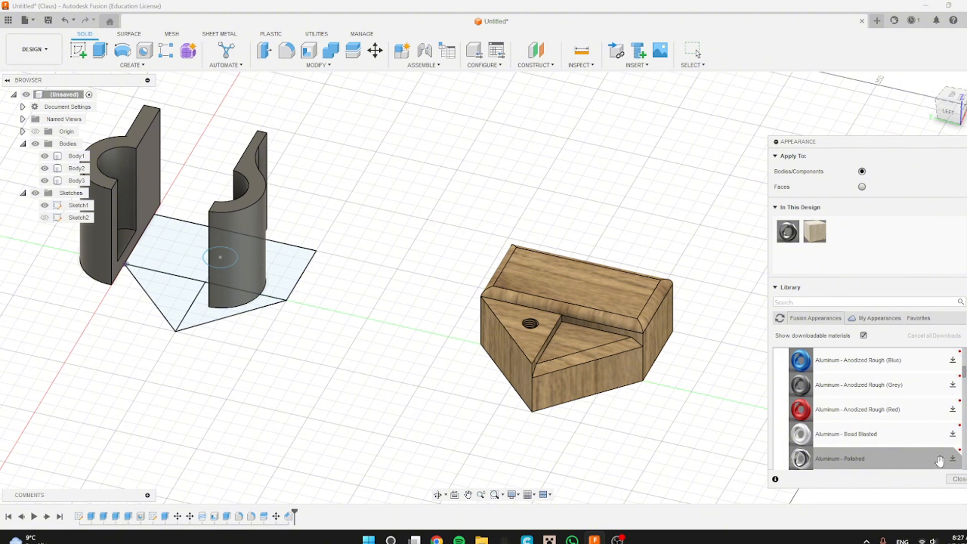
drag(951, 459, 234, 241)
scroll(297, 330, down, 2)
scroll(343, 322, up, 5)
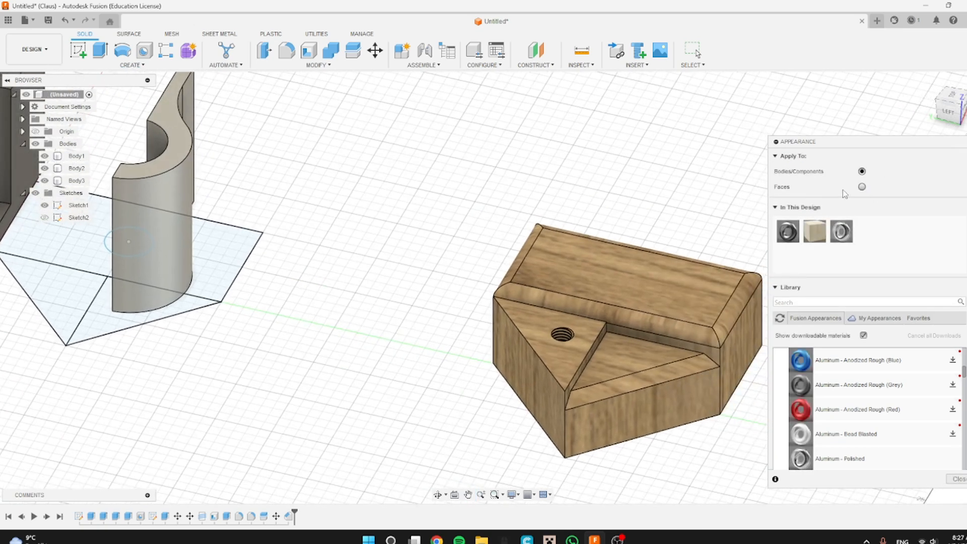
key(Escape)
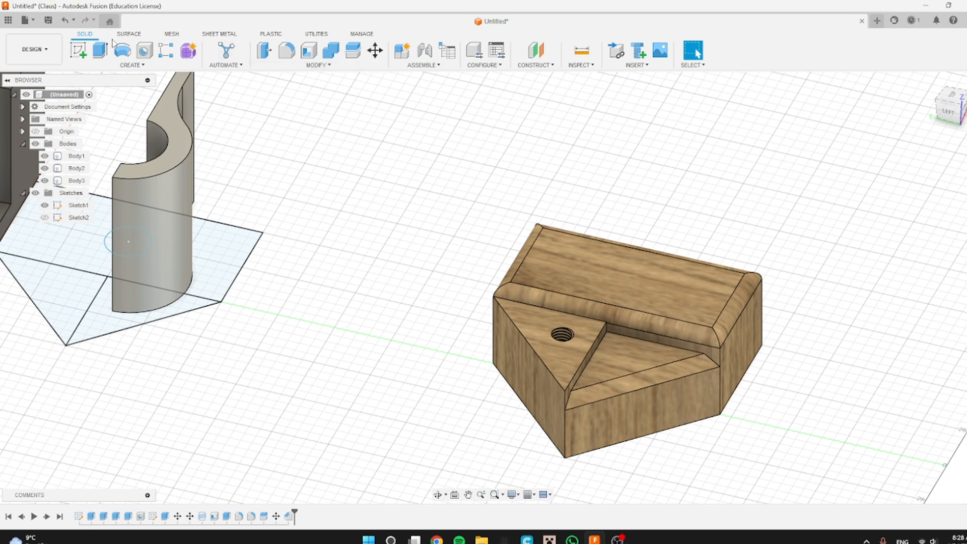
Look through the Surface, Mesh, Sheet Metal, Plastic, Utilities and Manage toolsets and the list of available workspaces.
click(129, 35)
click(172, 34)
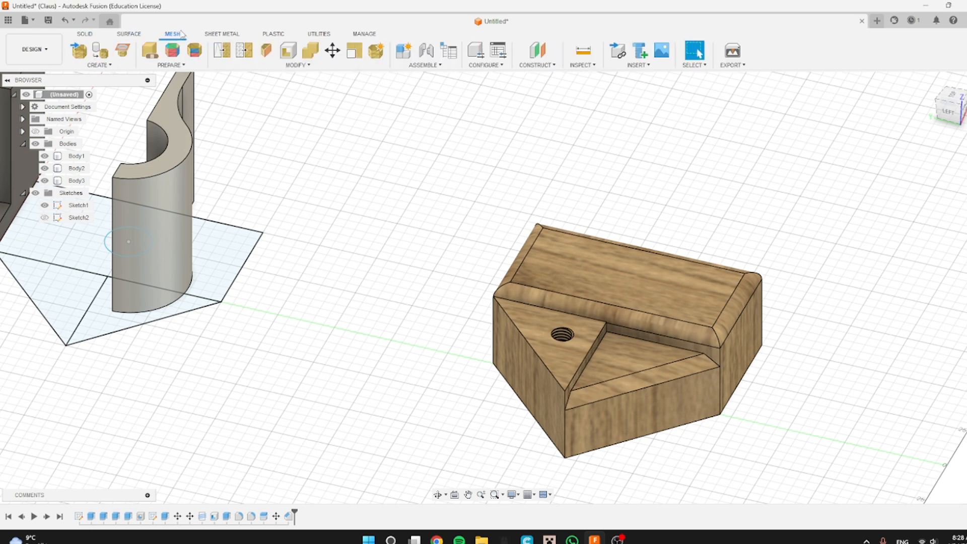
click(219, 33)
click(271, 34)
click(315, 35)
click(359, 34)
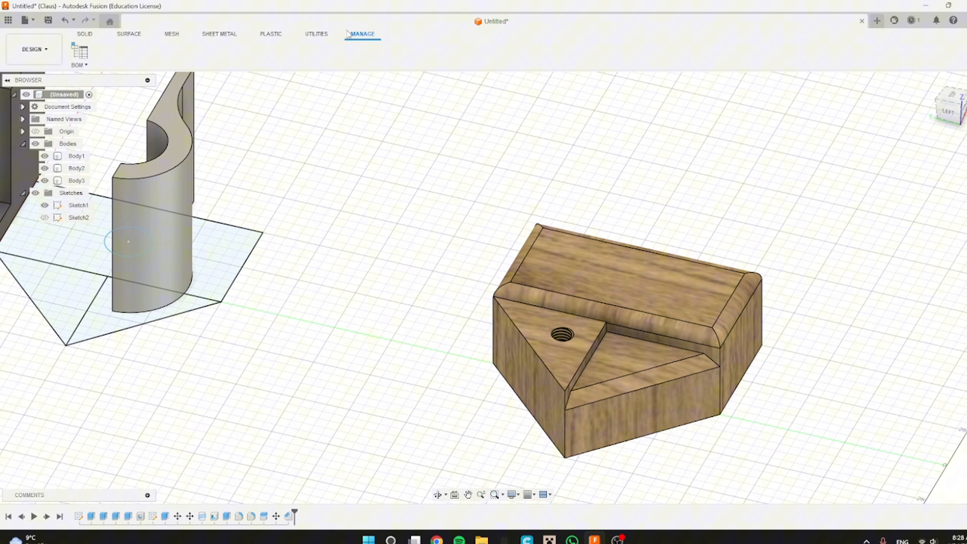
click(85, 34)
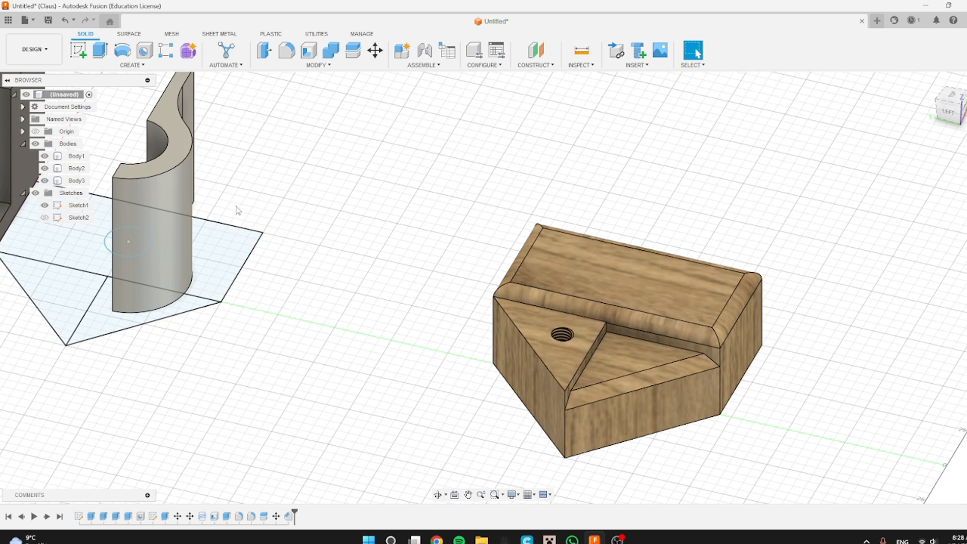
click(33, 49)
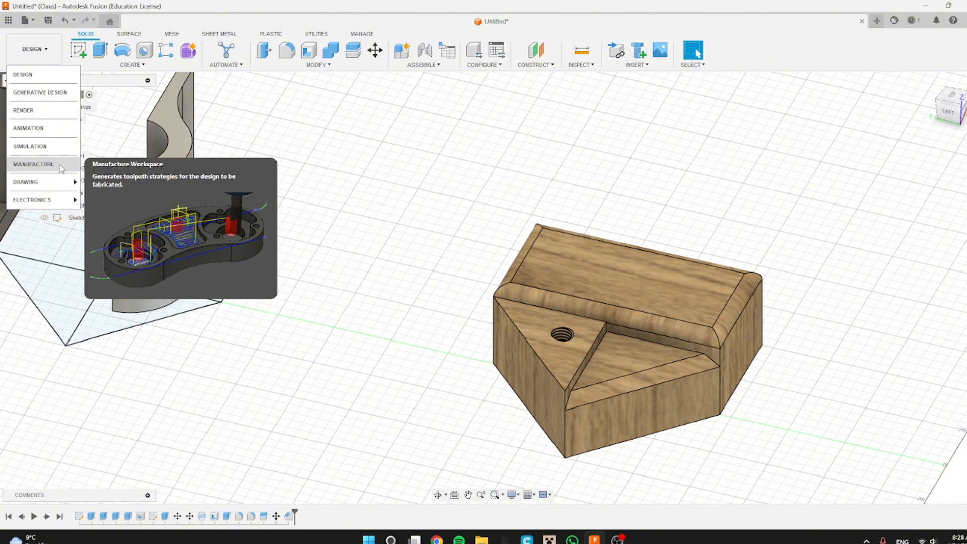
mouse_move(69, 189)
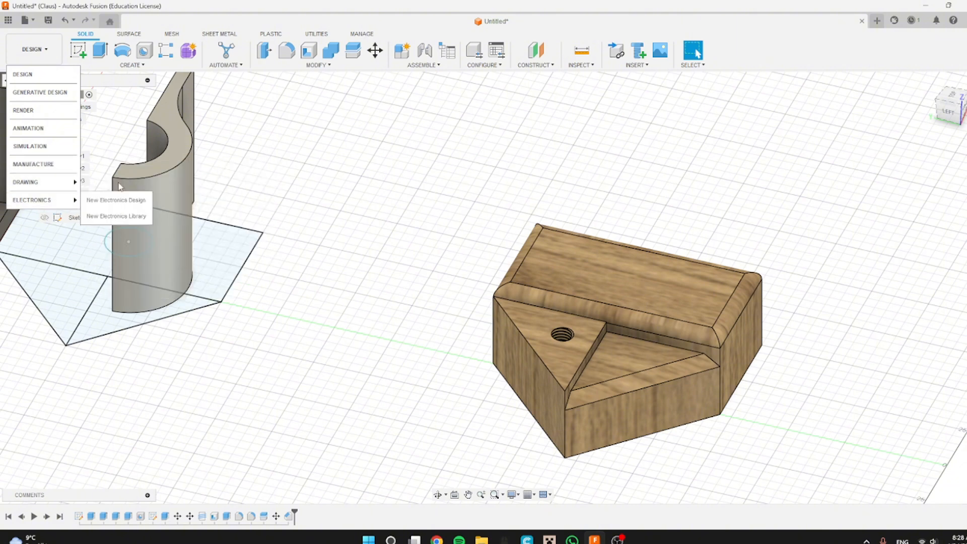
scroll(620, 196, down, 3)
click(620, 196)
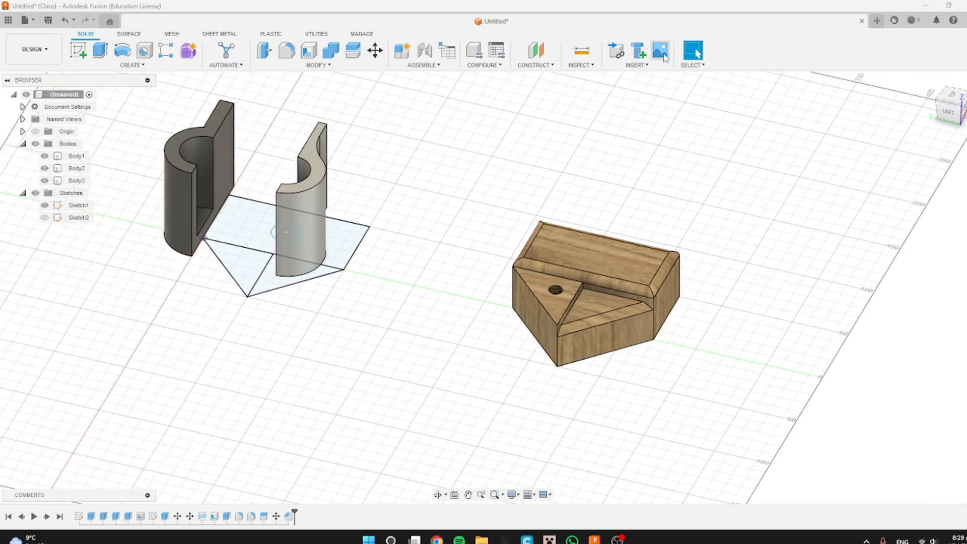
click(662, 58)
click(667, 161)
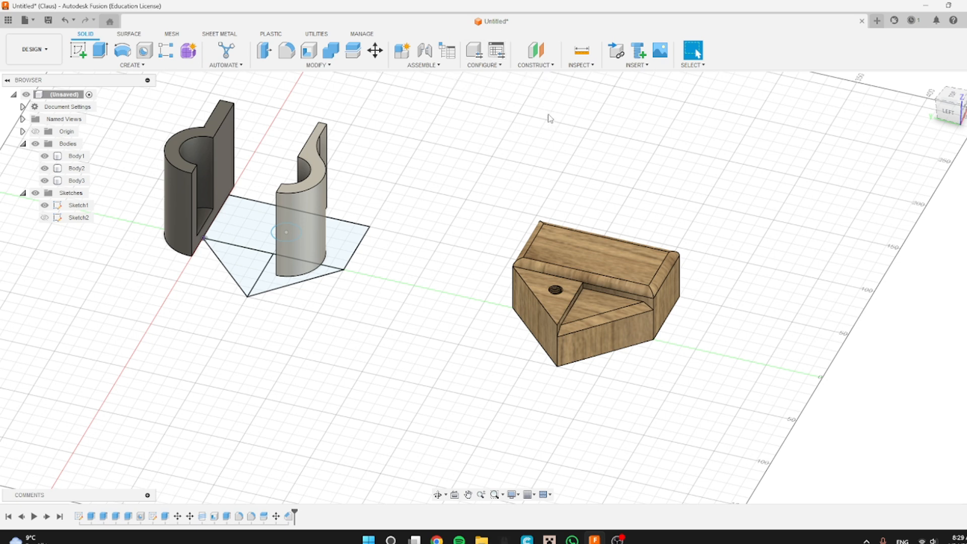
click(636, 65)
scroll(730, 212, down, 5)
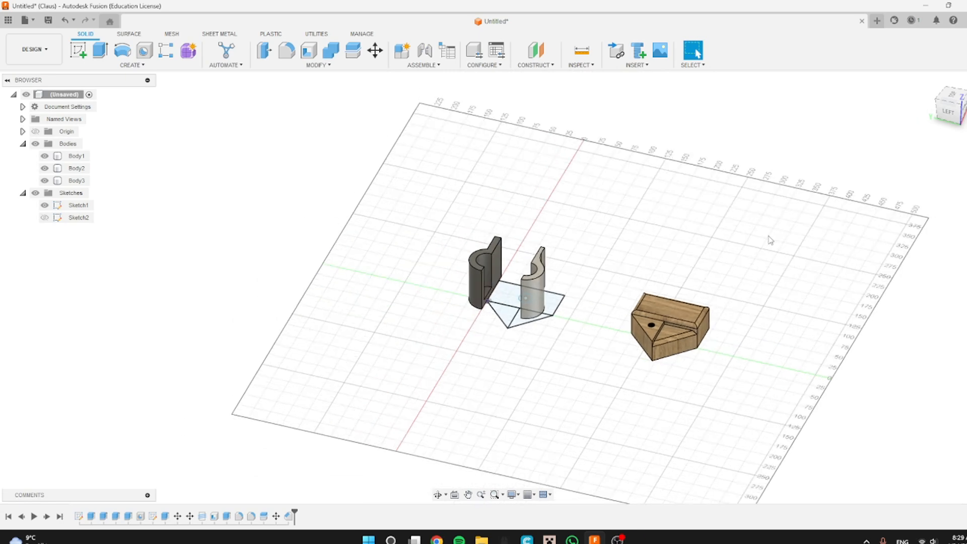